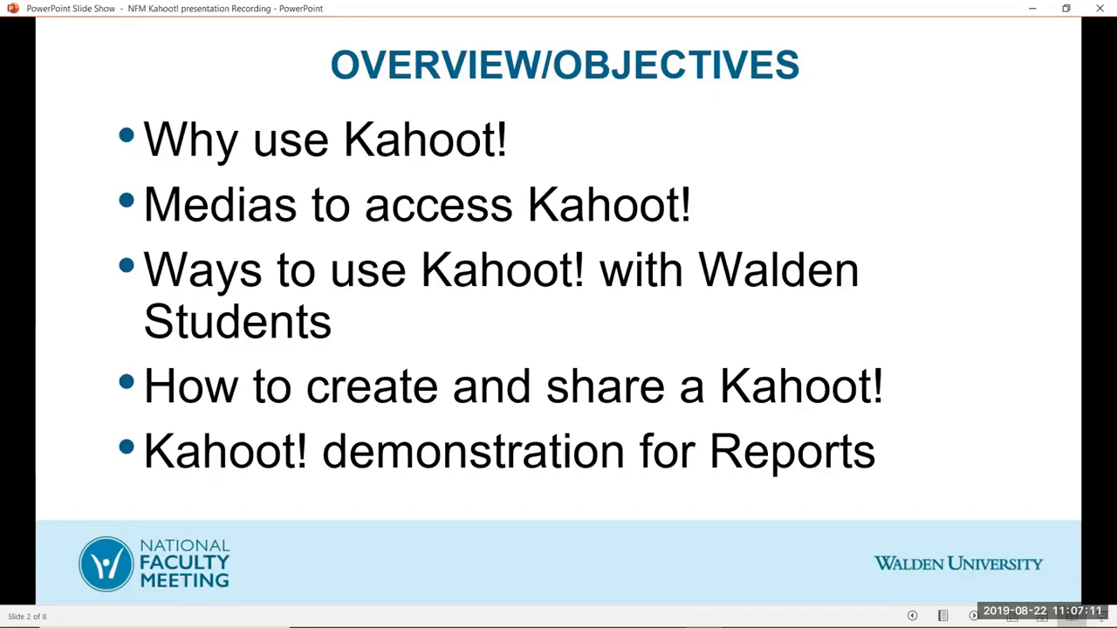
# Advance the slide show to slide 3, Comments from Walden Students
pyautogui.moveTo(986, 621)
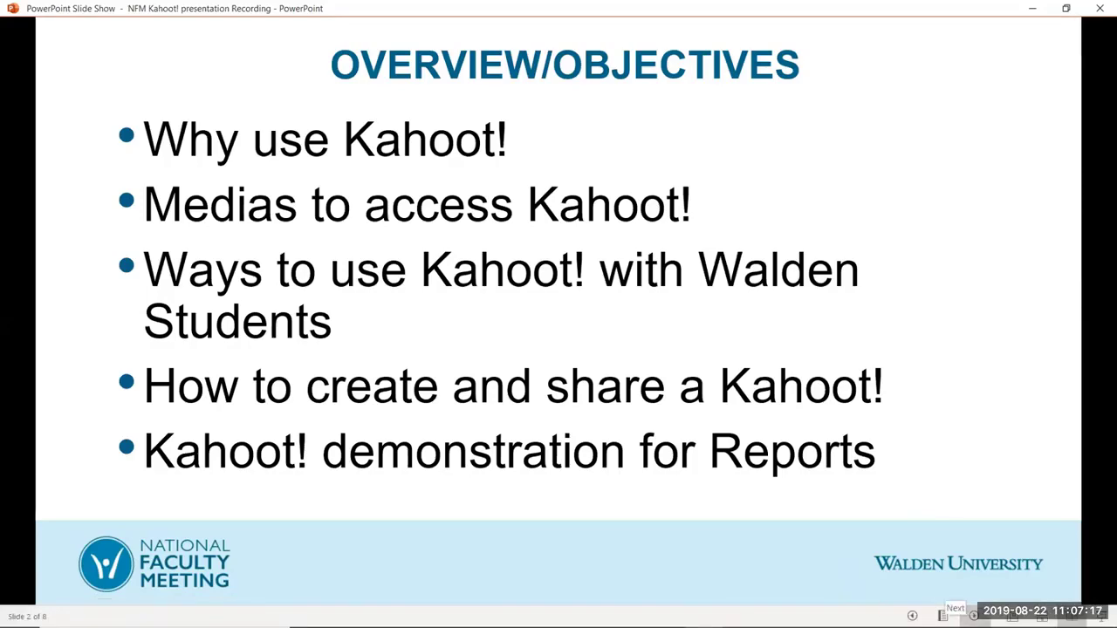
pyautogui.click(734, 485)
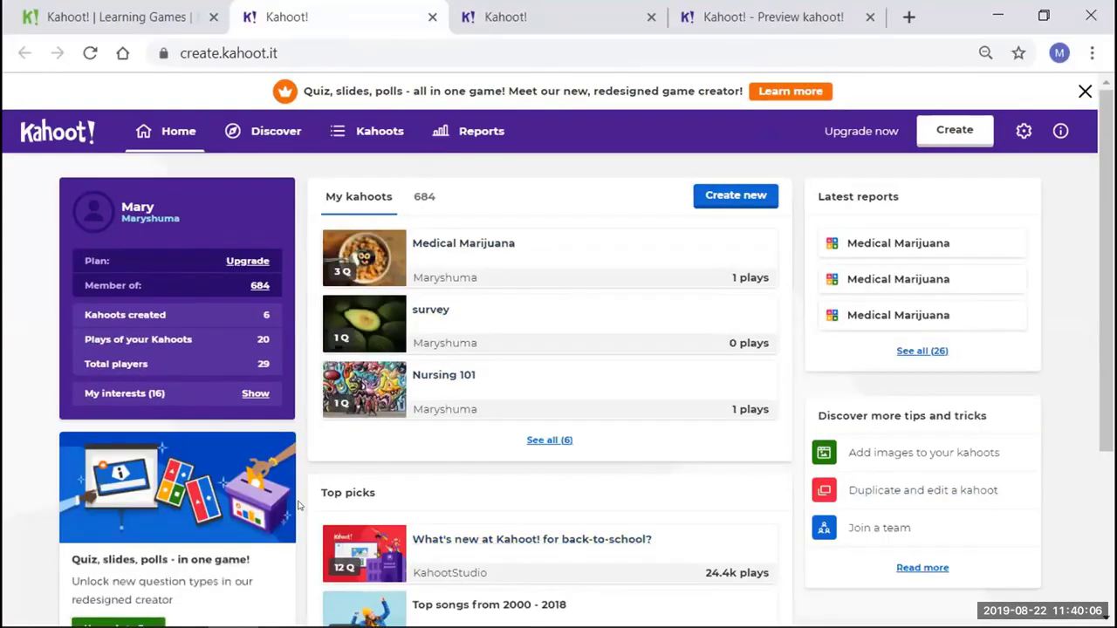
# Start a new blank Quiz kahoot and bring up its summary settings
pyautogui.click(255, 393)
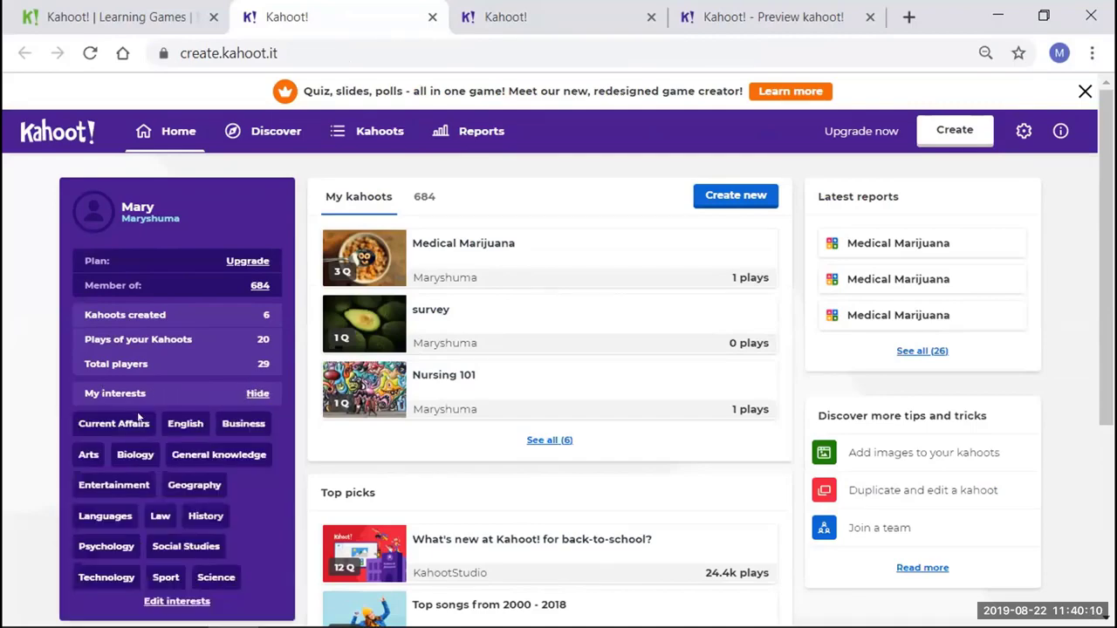
pyautogui.click(256, 393)
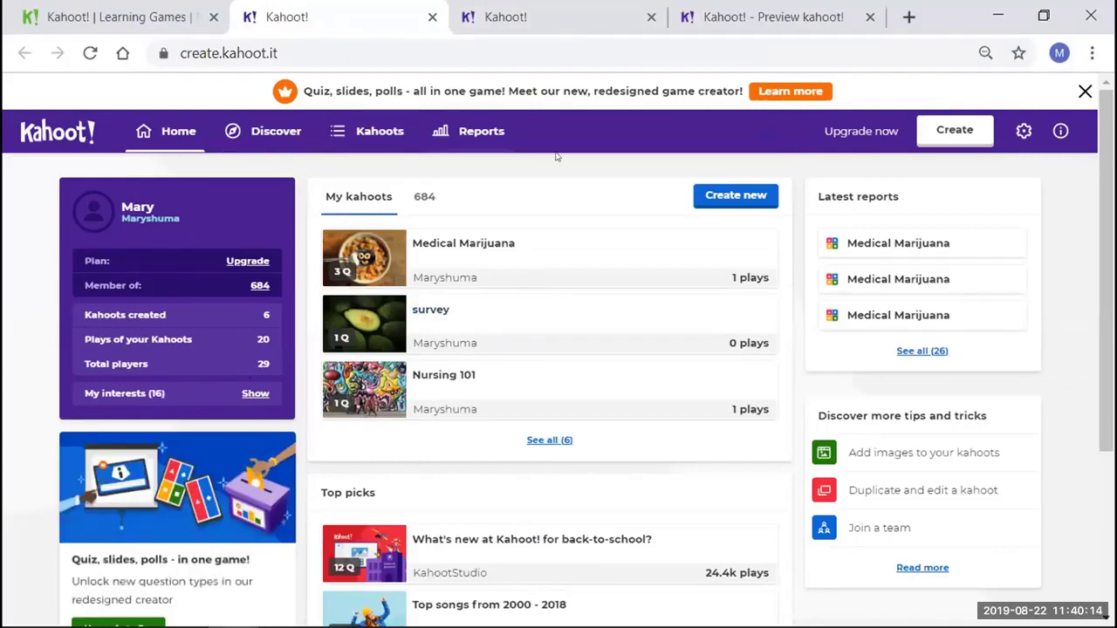
pyautogui.click(734, 200)
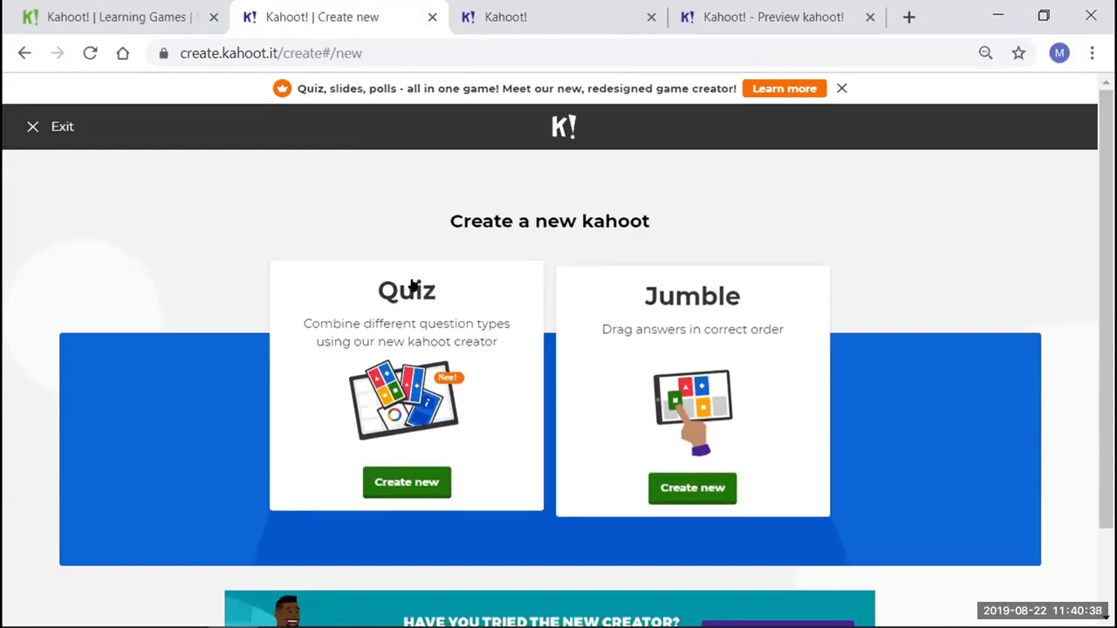
pyautogui.click(403, 493)
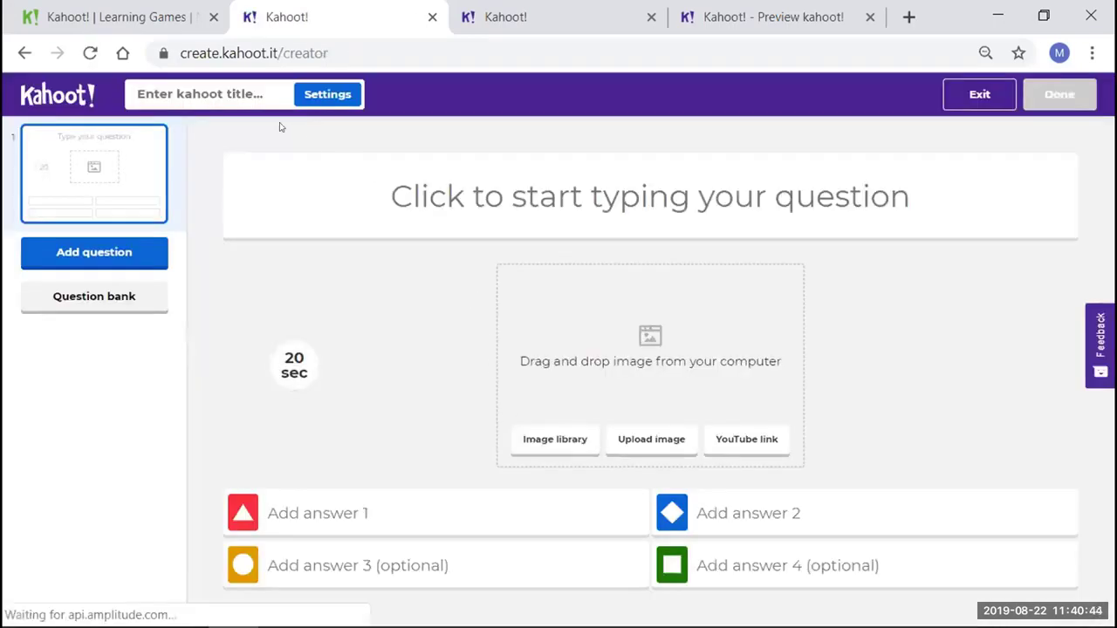
pyautogui.click(191, 100)
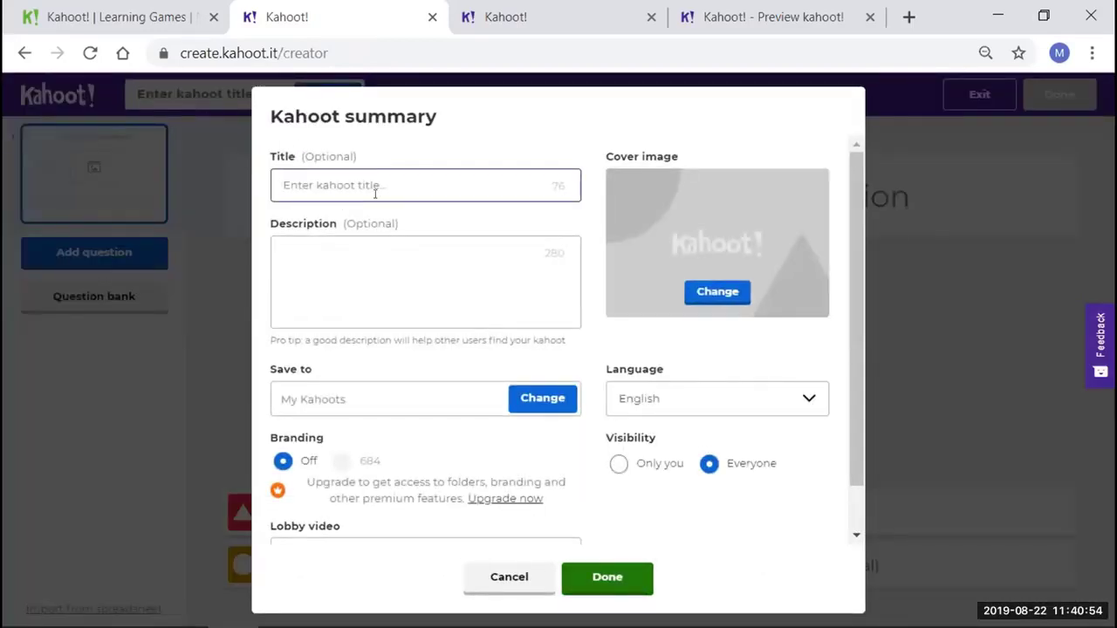
# Title the quiz 'Medical Marijuana' with the description 'Test Quiz'
pyautogui.write('Medical Mariju')
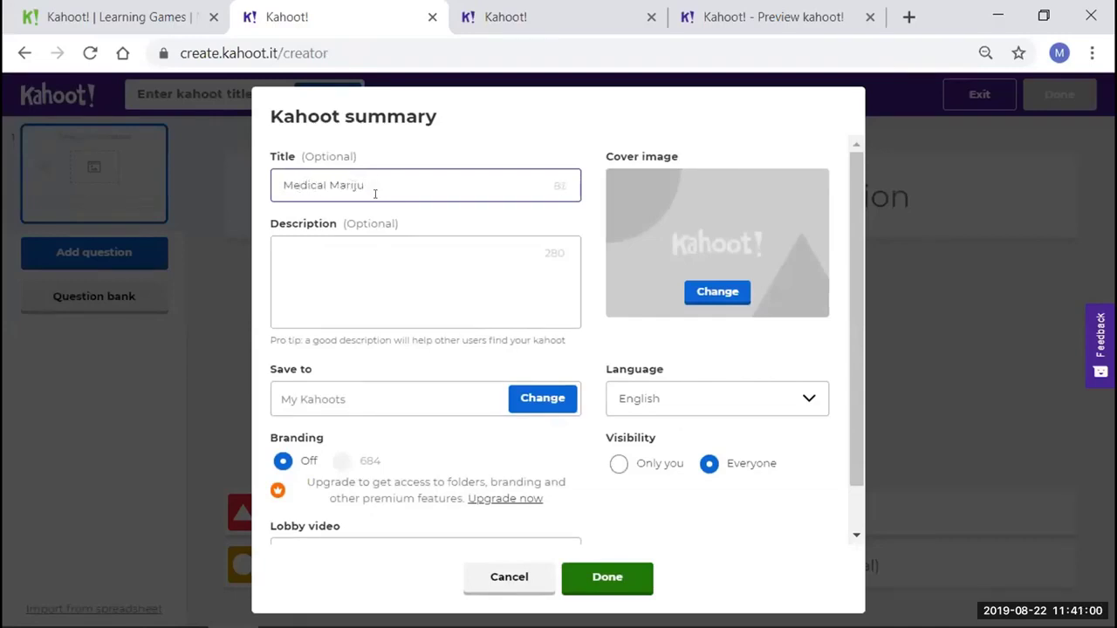
pyautogui.write('ana')
pyautogui.click(414, 268)
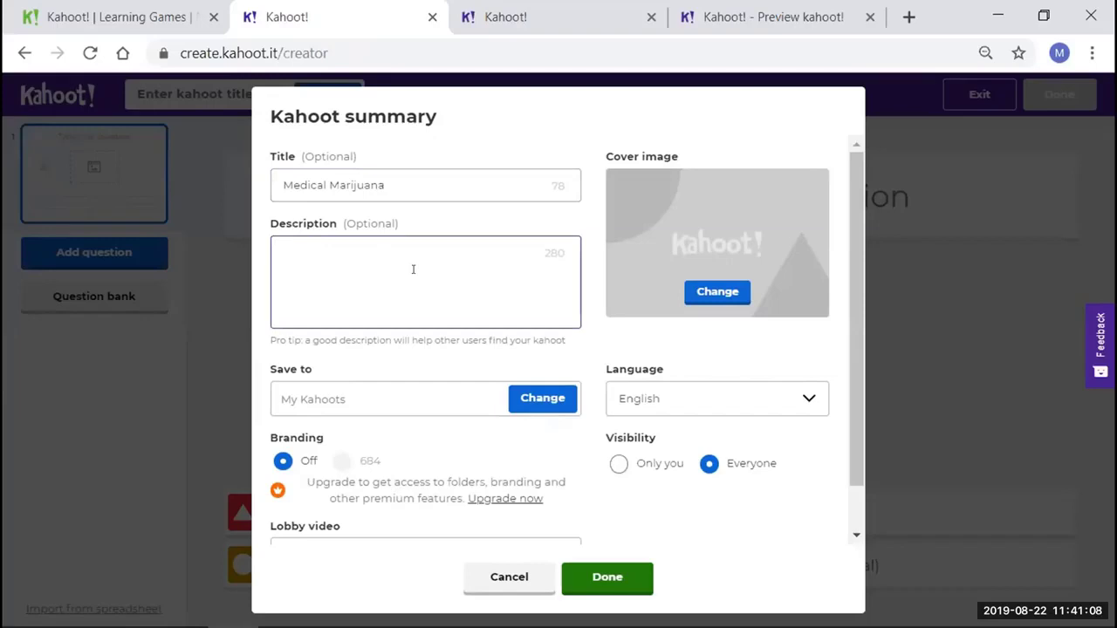
pyautogui.write('Test Q')
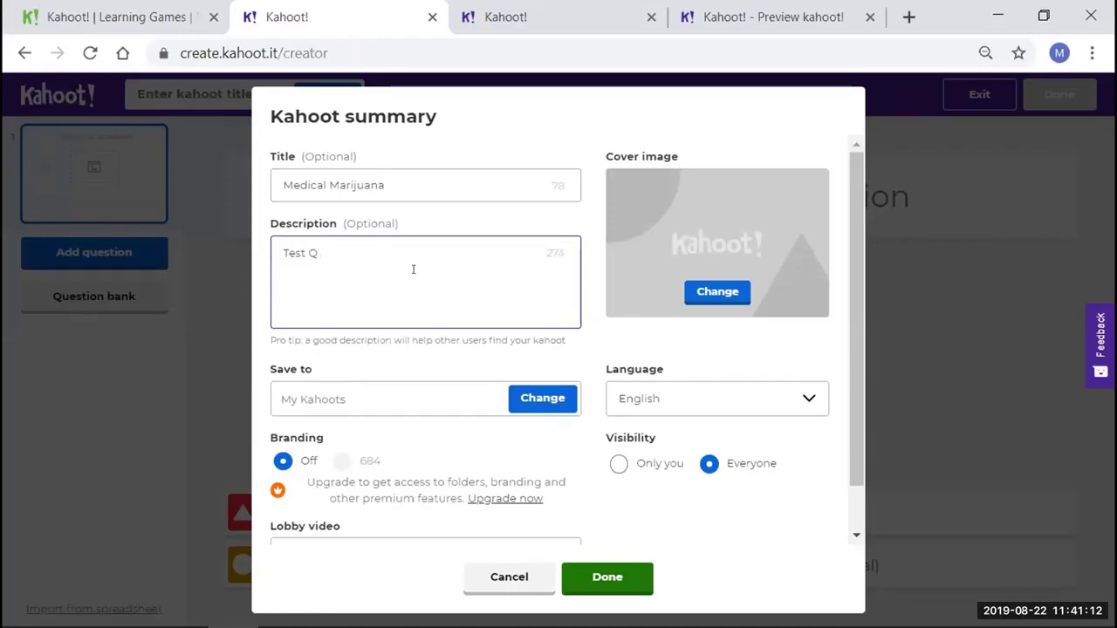
pyautogui.write('uiz')
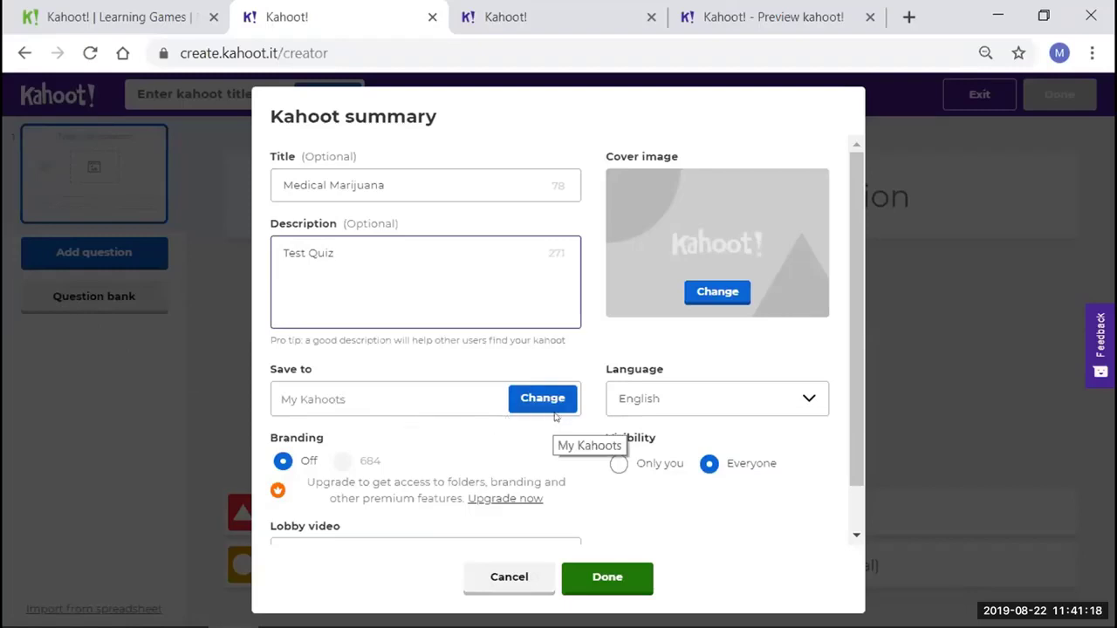
pyautogui.scroll(-1, 524, 497)
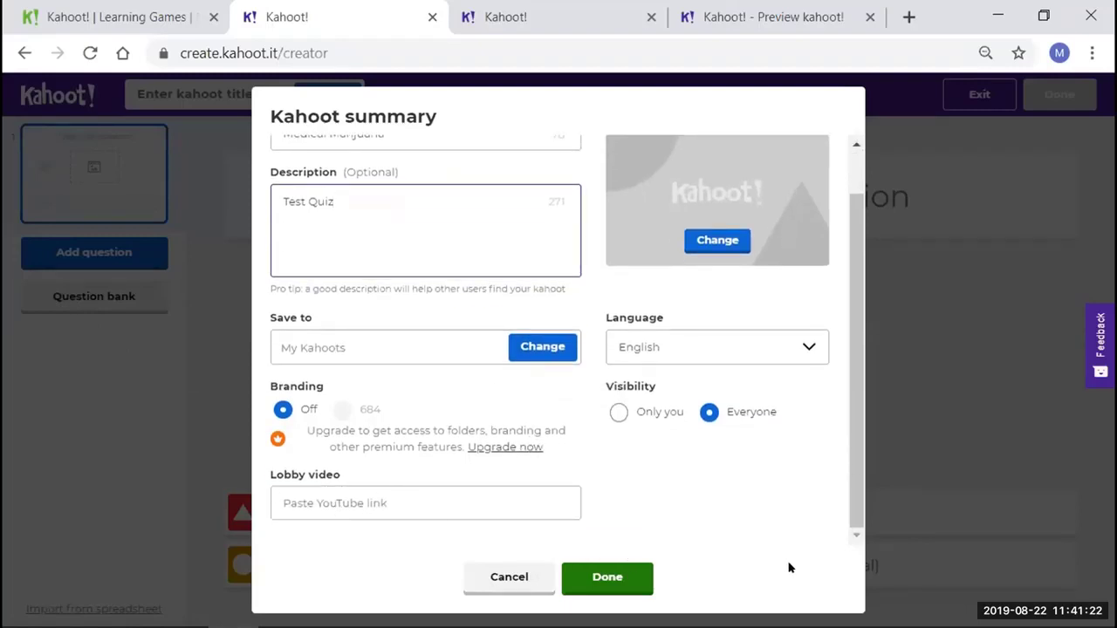
pyautogui.scroll(1, 740, 317)
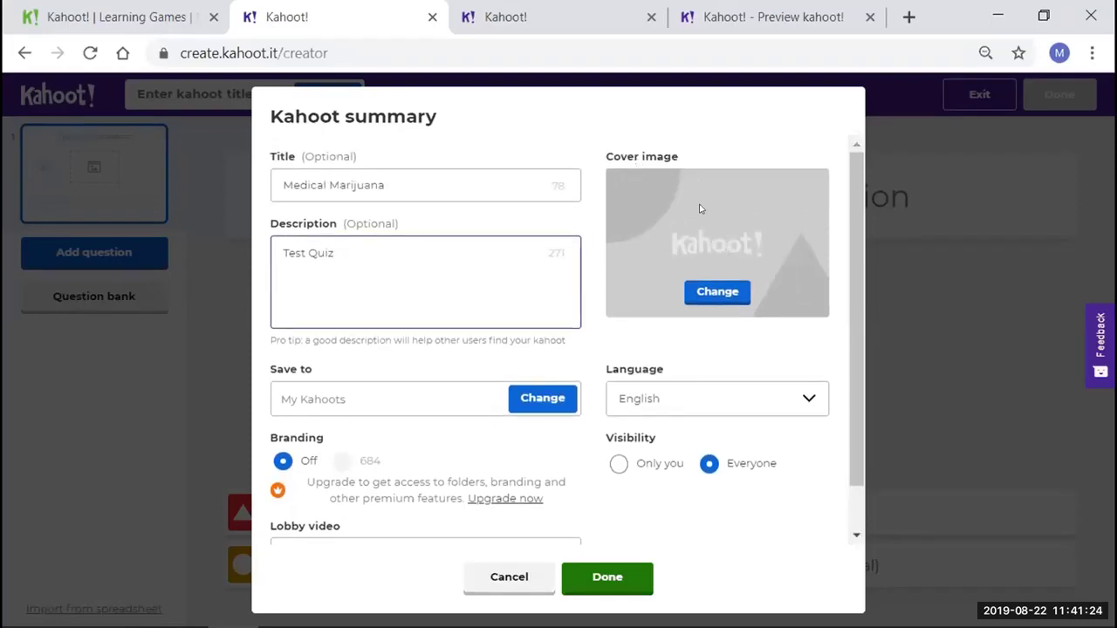
# Pick a tree-and-birds cover image from the image library and save the summary
pyautogui.click(718, 295)
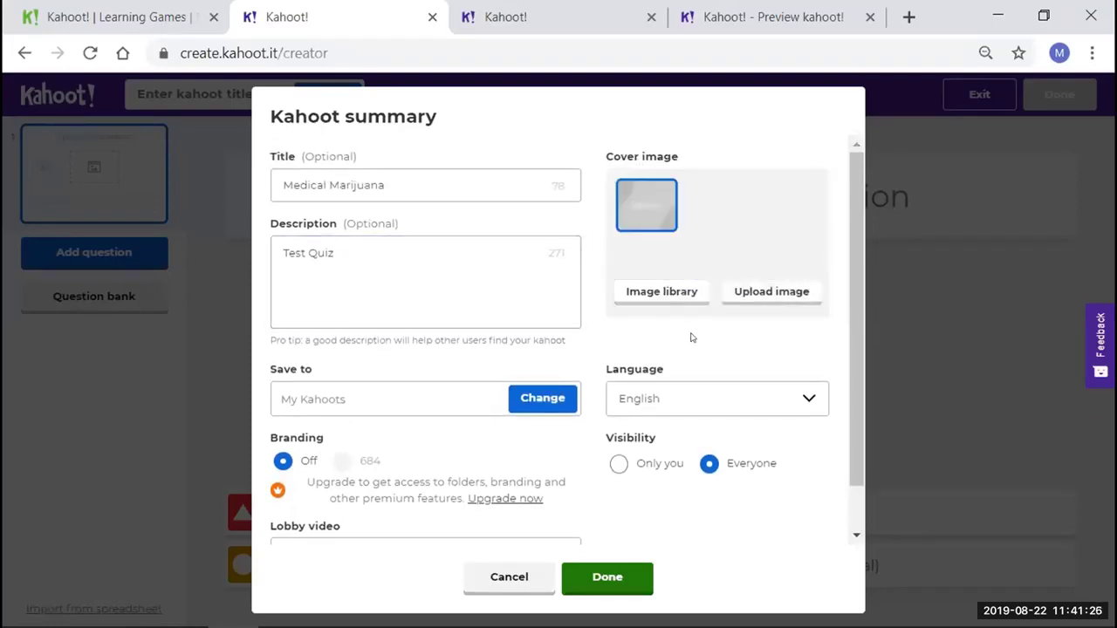
pyautogui.click(650, 295)
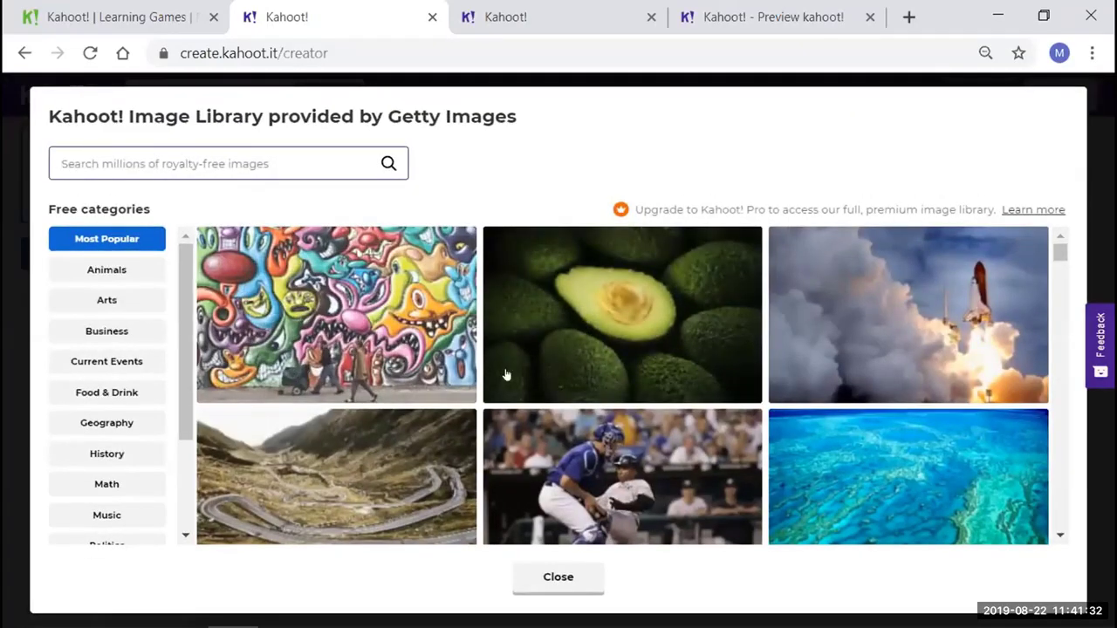
pyautogui.scroll(-10, 677, 410)
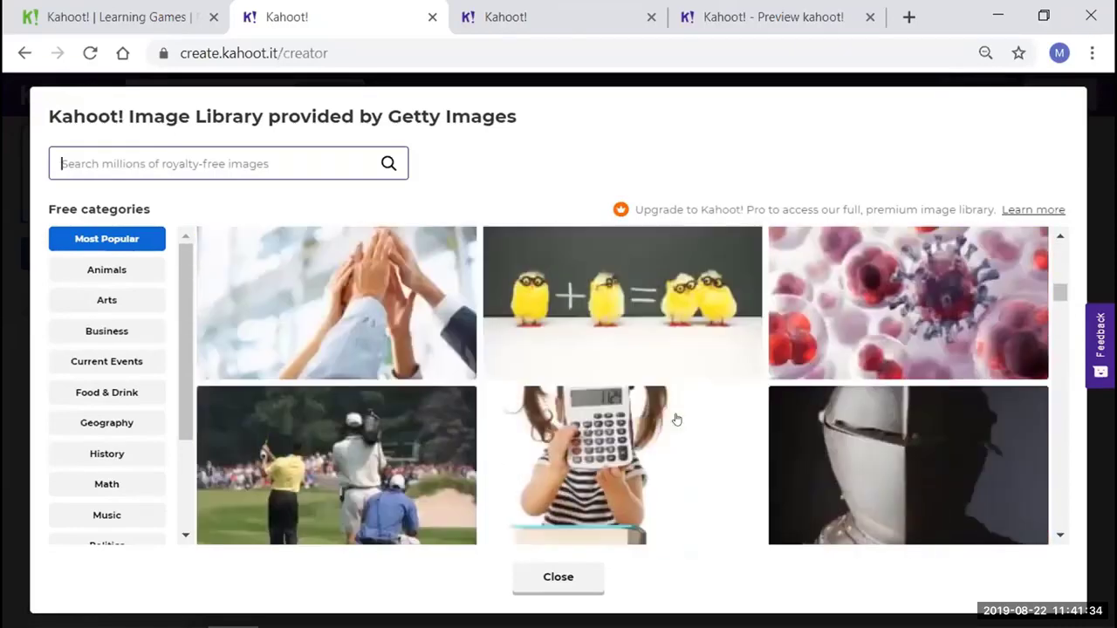
pyautogui.scroll(-7, 672, 429)
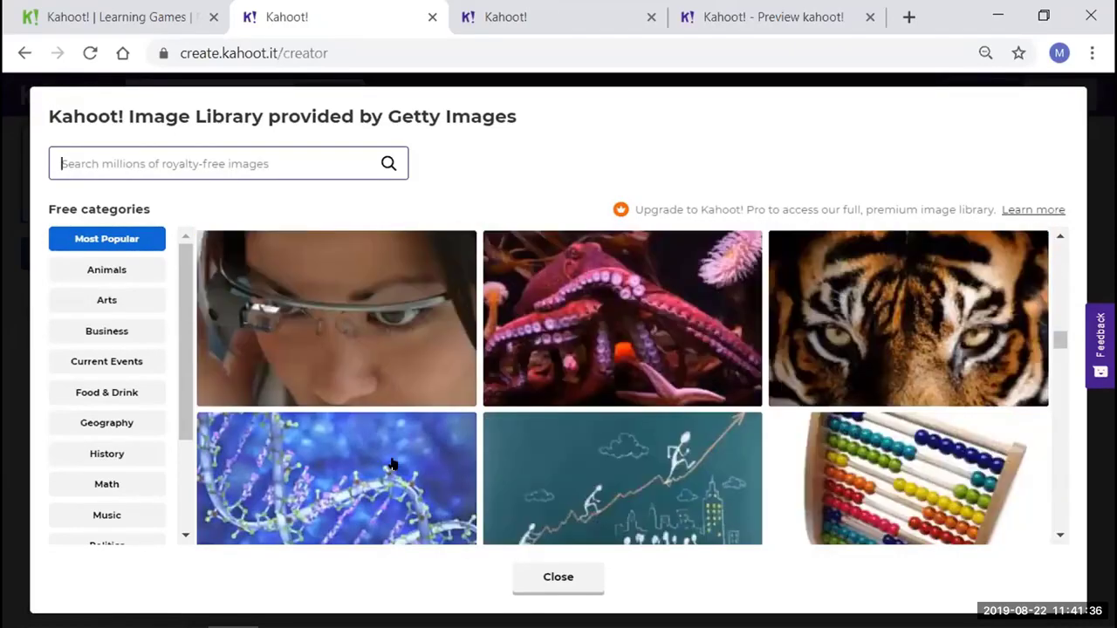
pyautogui.scroll(2, 390, 463)
pyautogui.scroll(2, 349, 374)
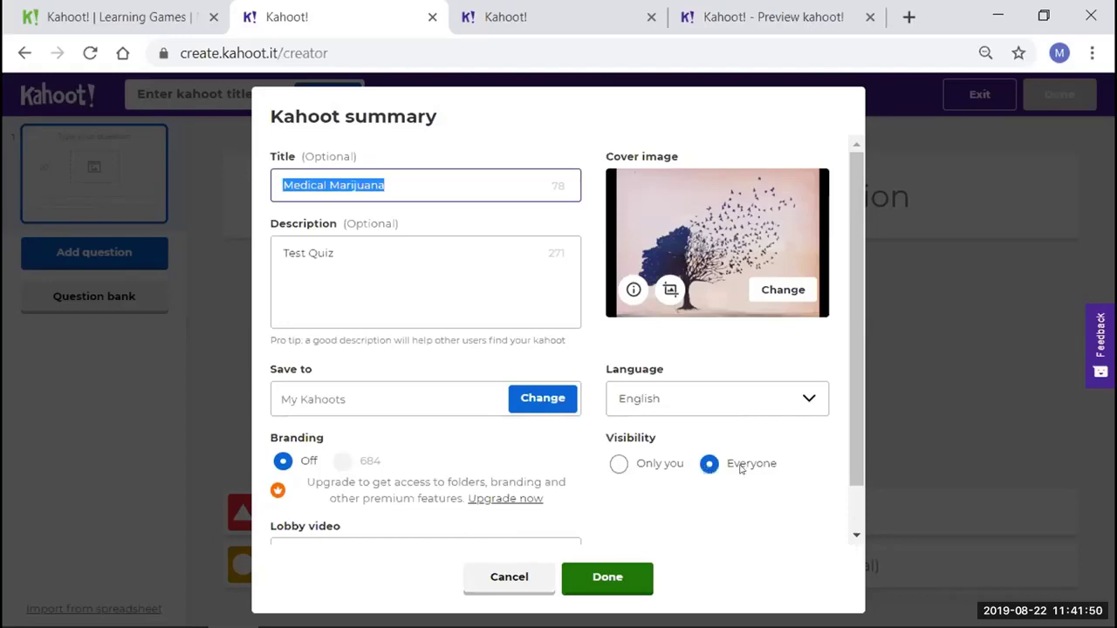
pyautogui.click(607, 580)
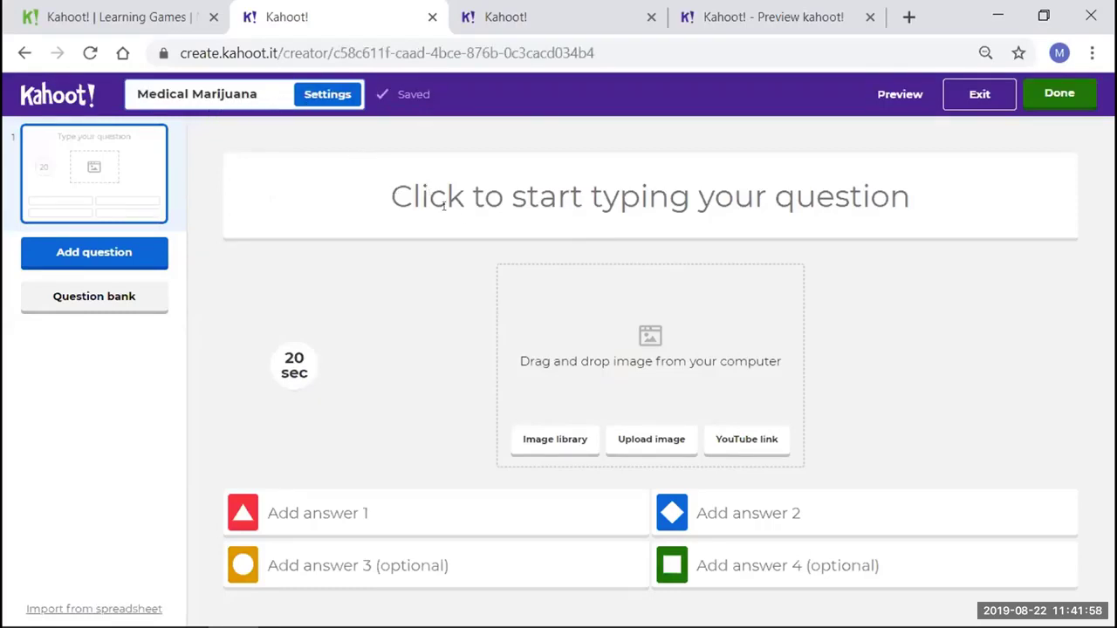
# Write question 1 'Where does THC go after passing through the lungs?' with a 20 sec limit
pyautogui.click(589, 203)
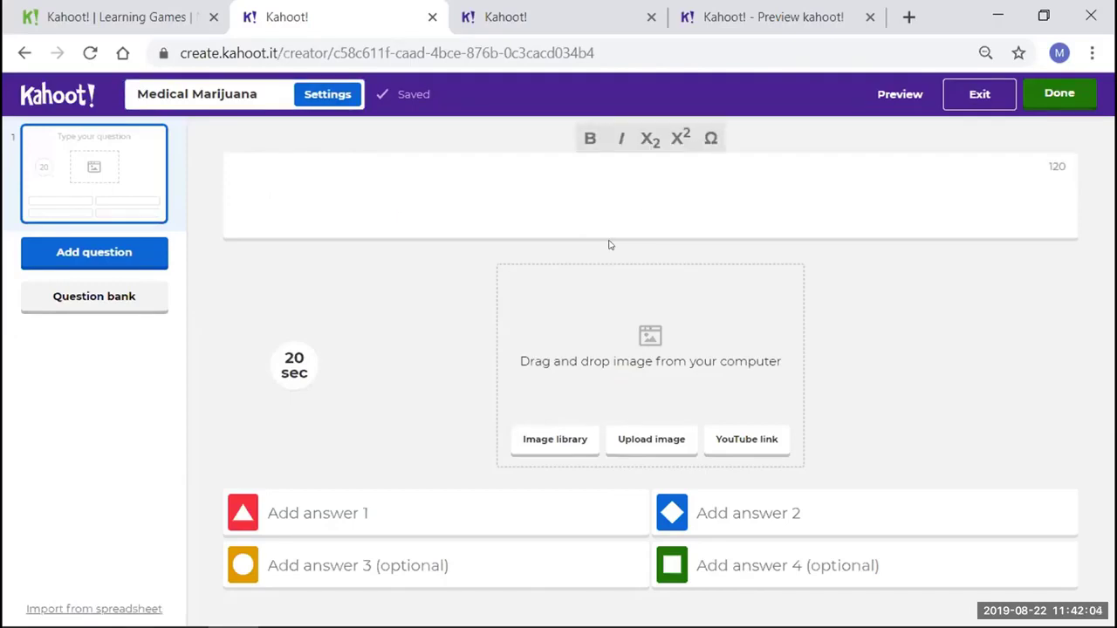
pyautogui.write('Where ')
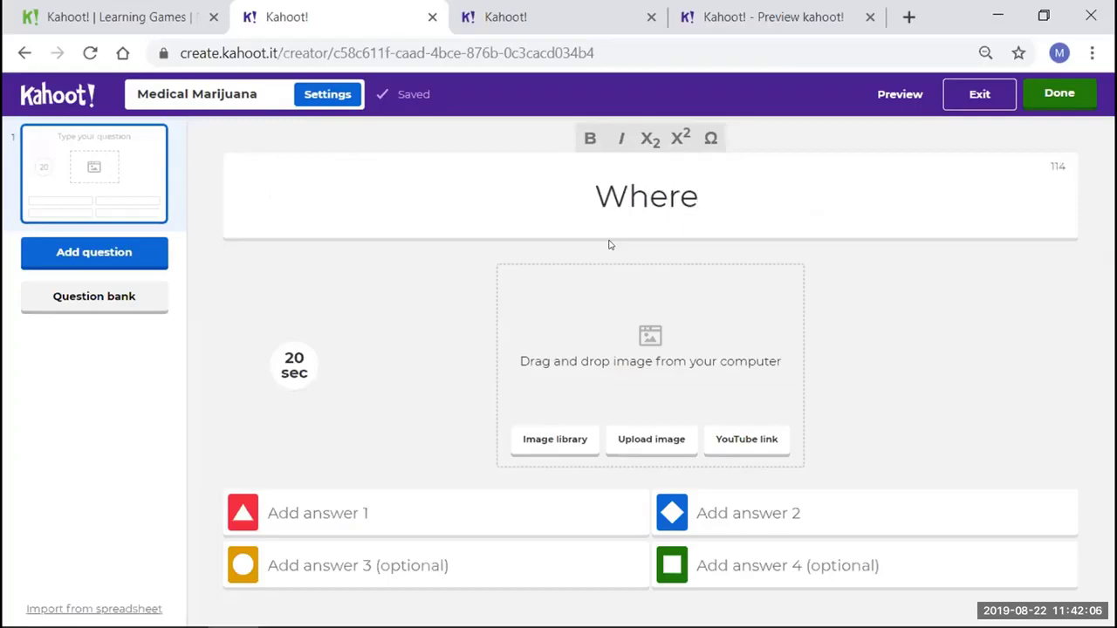
pyautogui.write('does T')
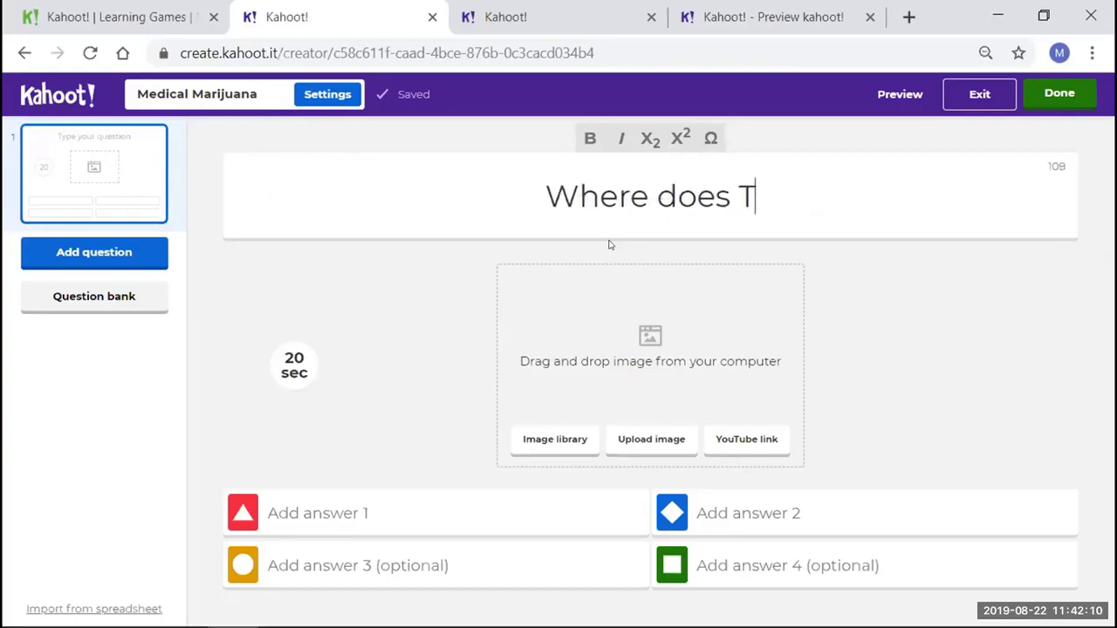
pyautogui.write('HC ')
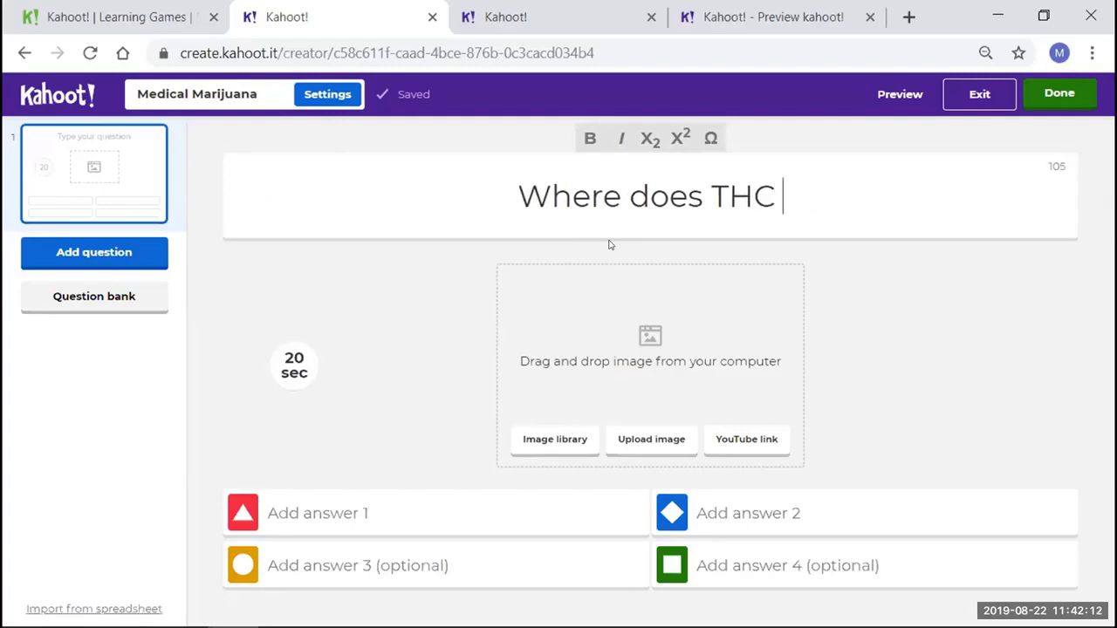
pyautogui.write('go after pa')
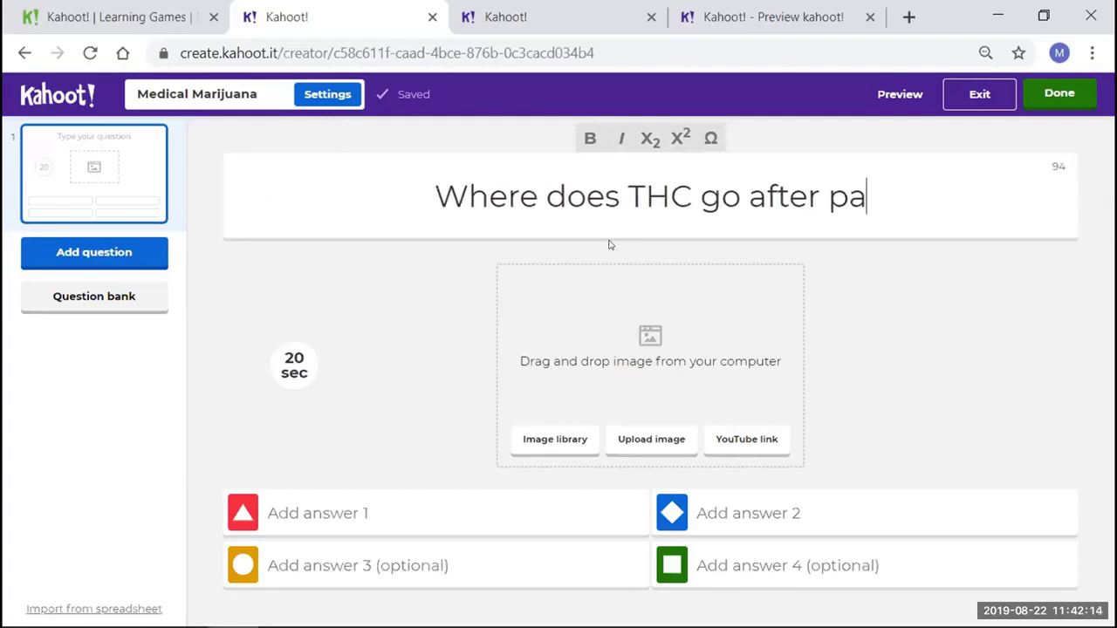
pyautogui.write('ssing through th')
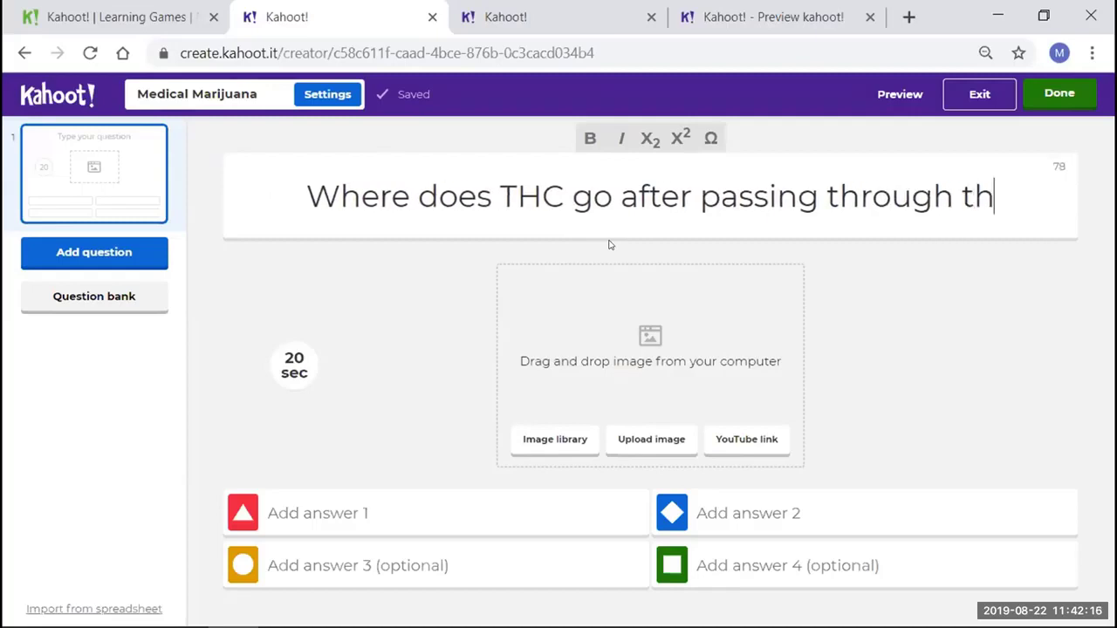
pyautogui.write('e lungs')
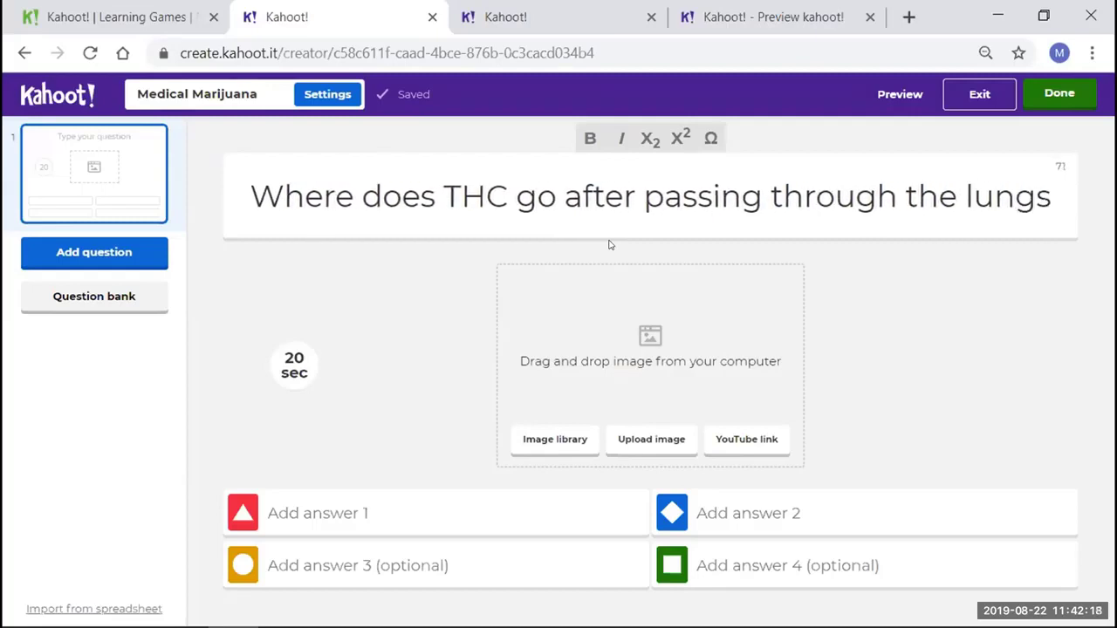
pyautogui.write('?')
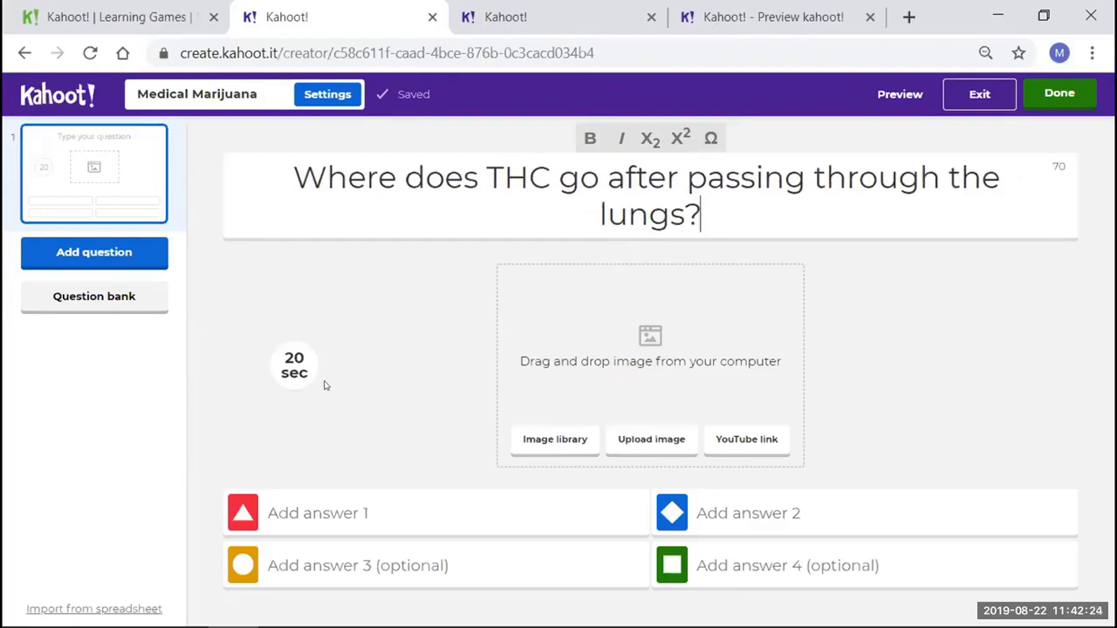
pyautogui.click(288, 366)
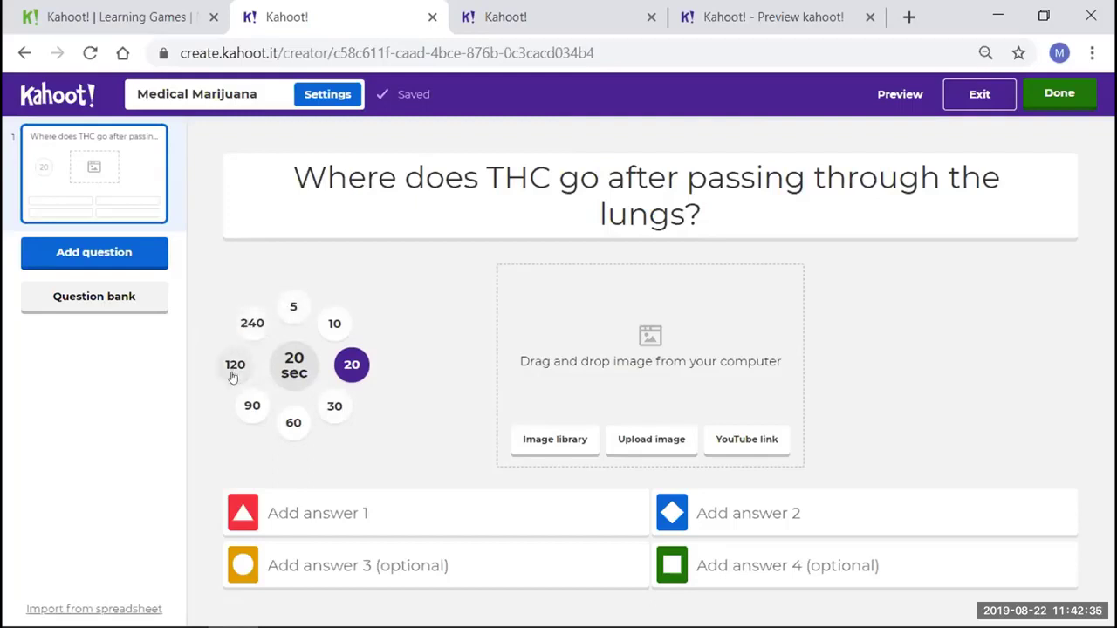
pyautogui.click(351, 369)
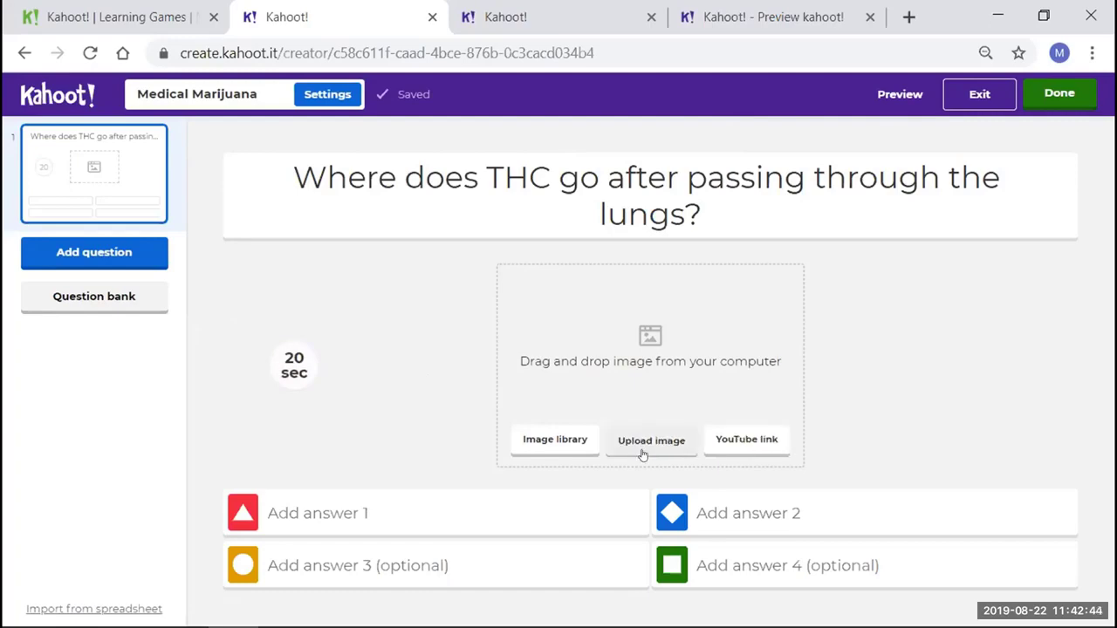
# Insert the avocado stock image and enter Nose as the first answer
pyautogui.click(555, 446)
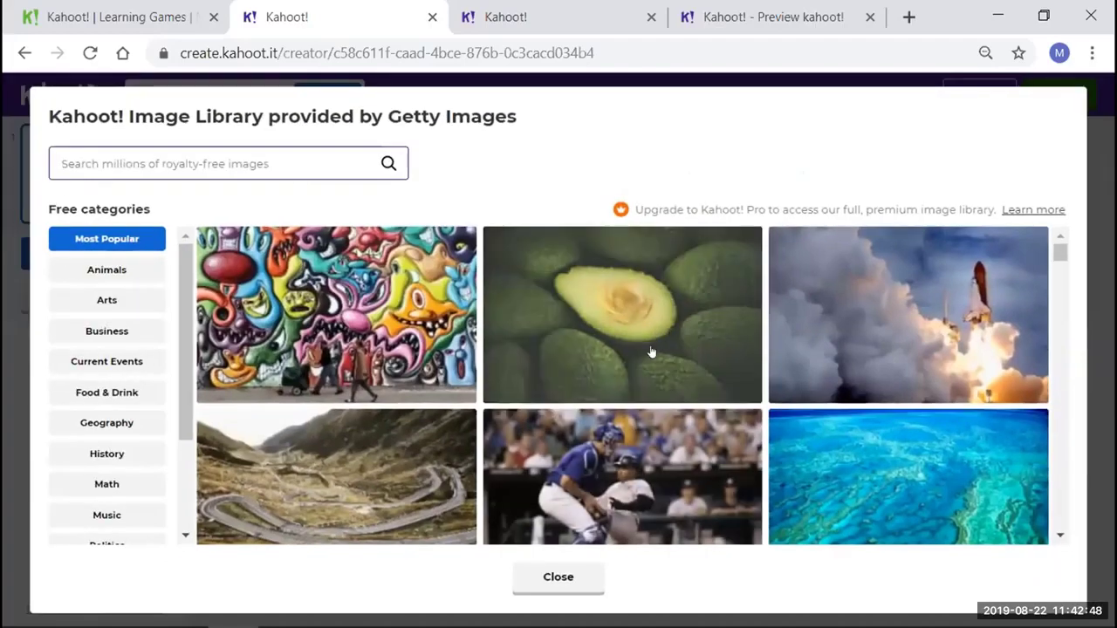
pyautogui.click(650, 352)
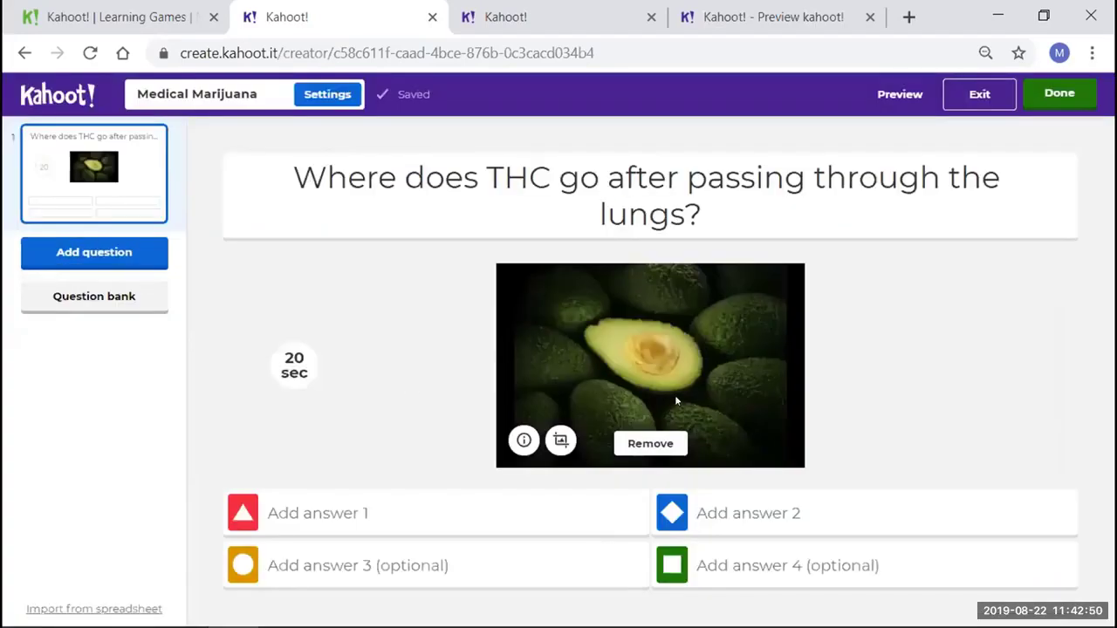
pyautogui.click(366, 510)
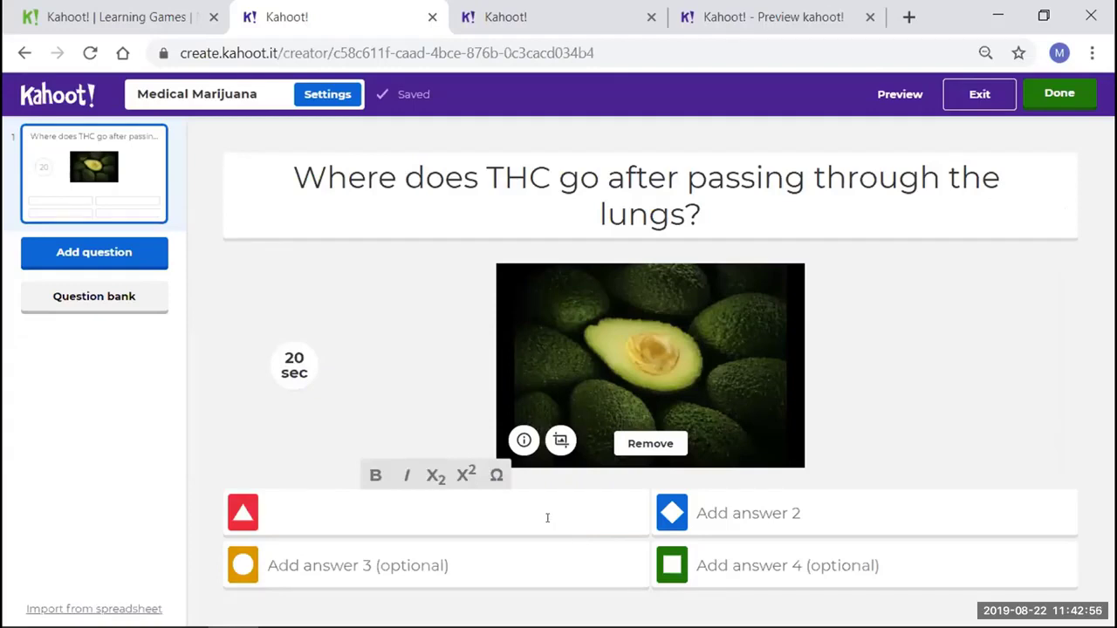
pyautogui.write('Nose')
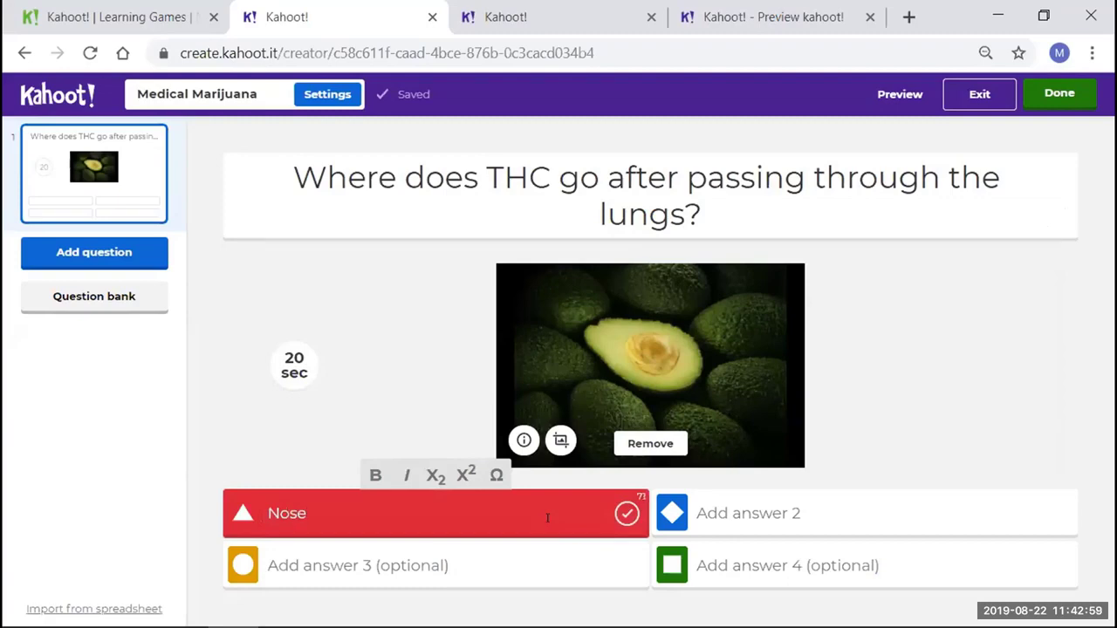
pyautogui.press('Tab')
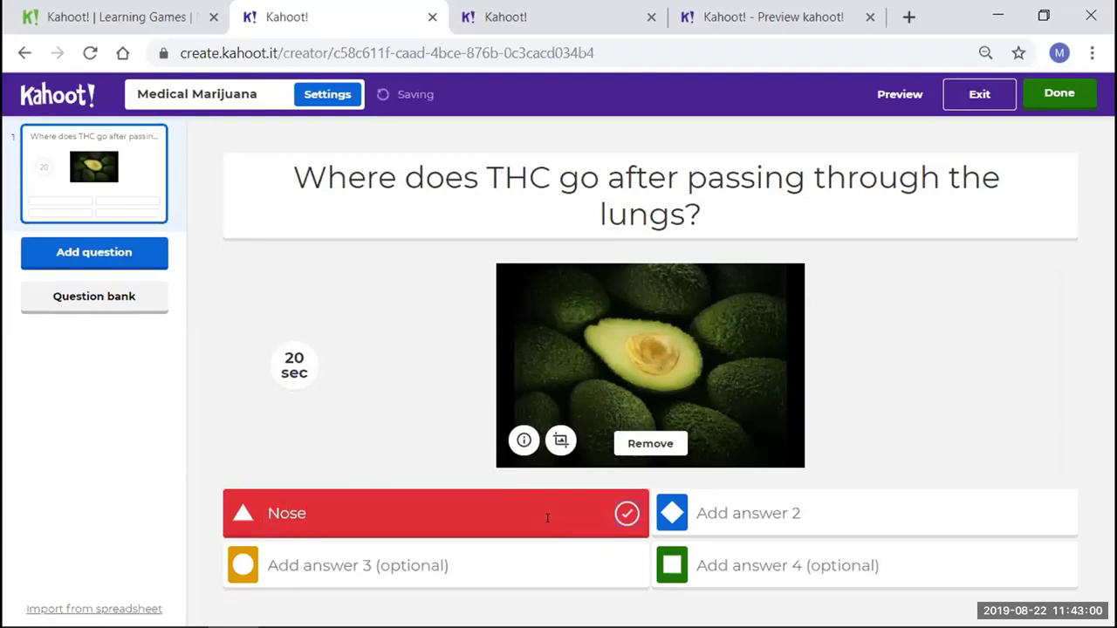
pyautogui.press('Tab')
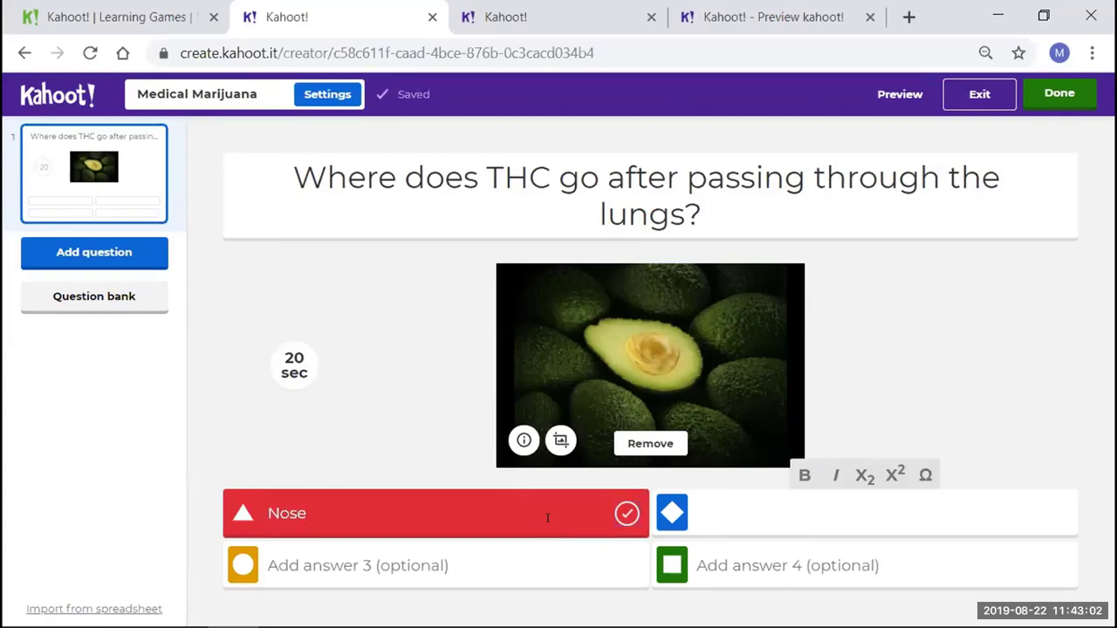
# Add answers brain, stomach lining and bloodstream, marking bloodstream as correct
pyautogui.write('brain')
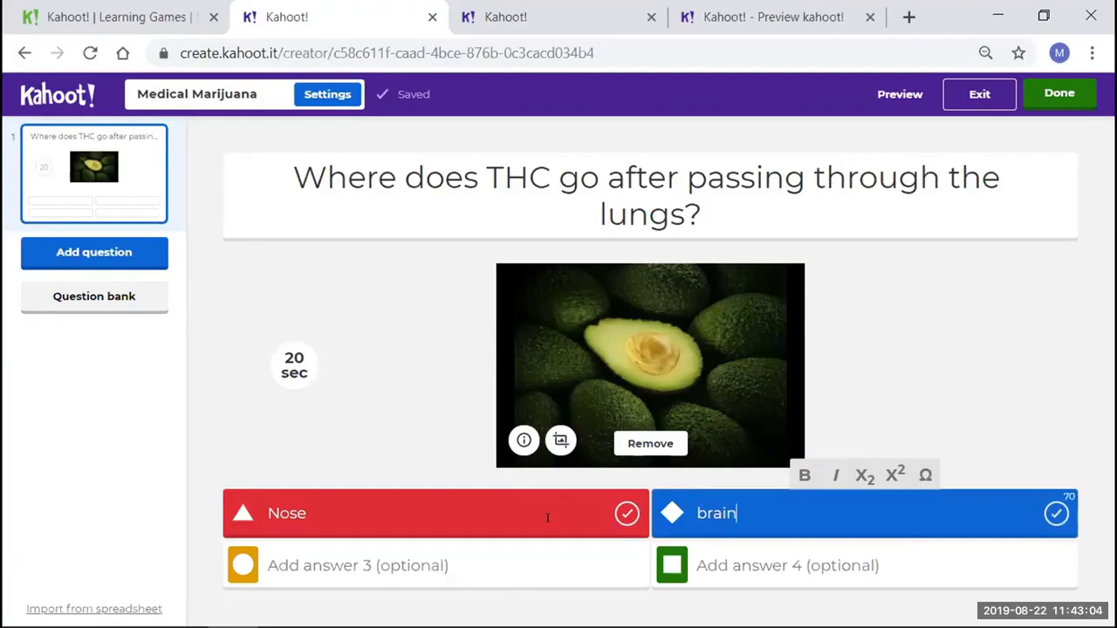
pyautogui.press('Tab')
pyautogui.write('stomach lining')
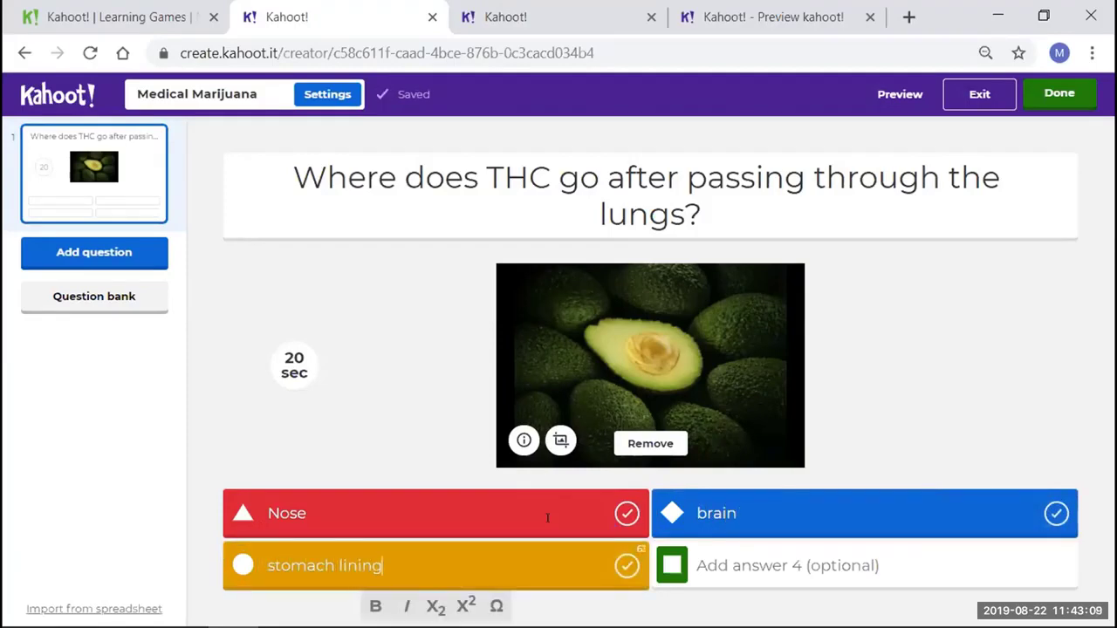
pyautogui.press('Tab')
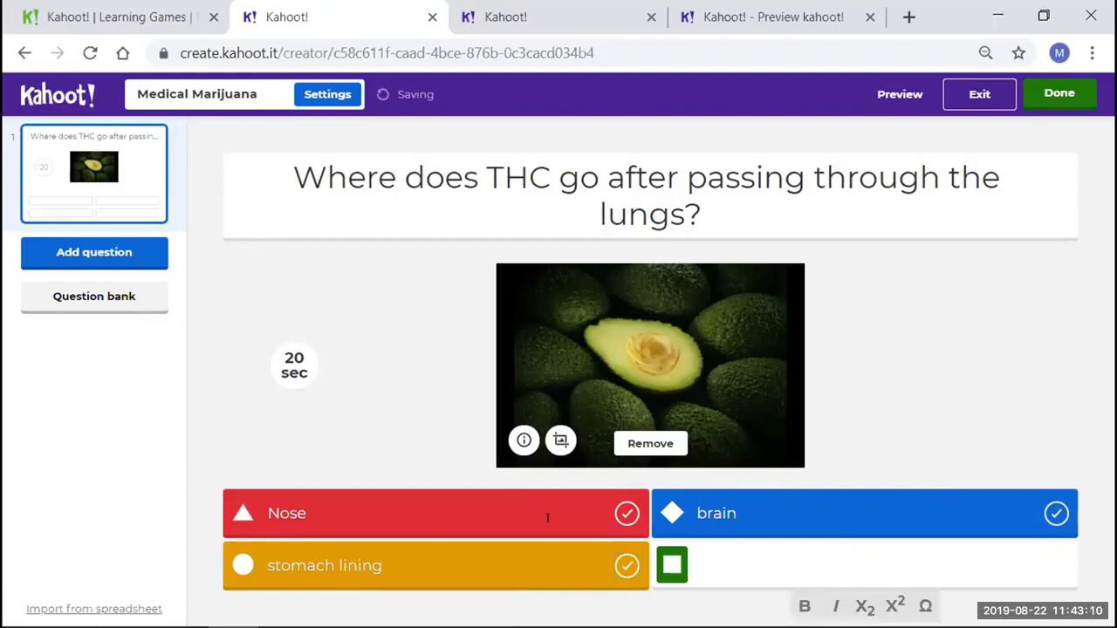
pyautogui.write('blood')
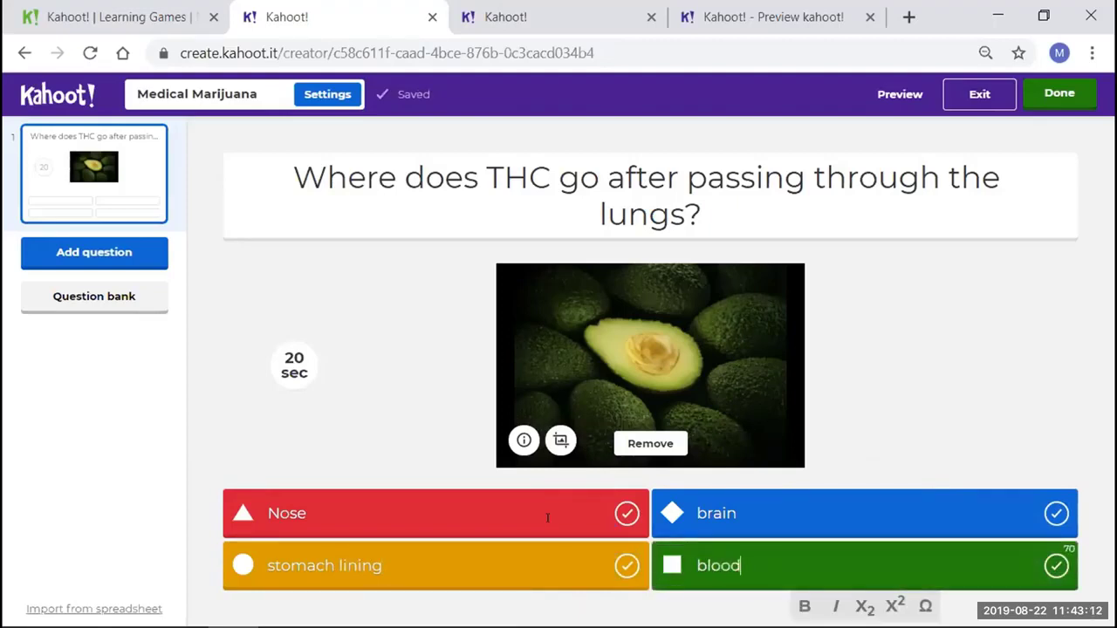
pyautogui.write('stream')
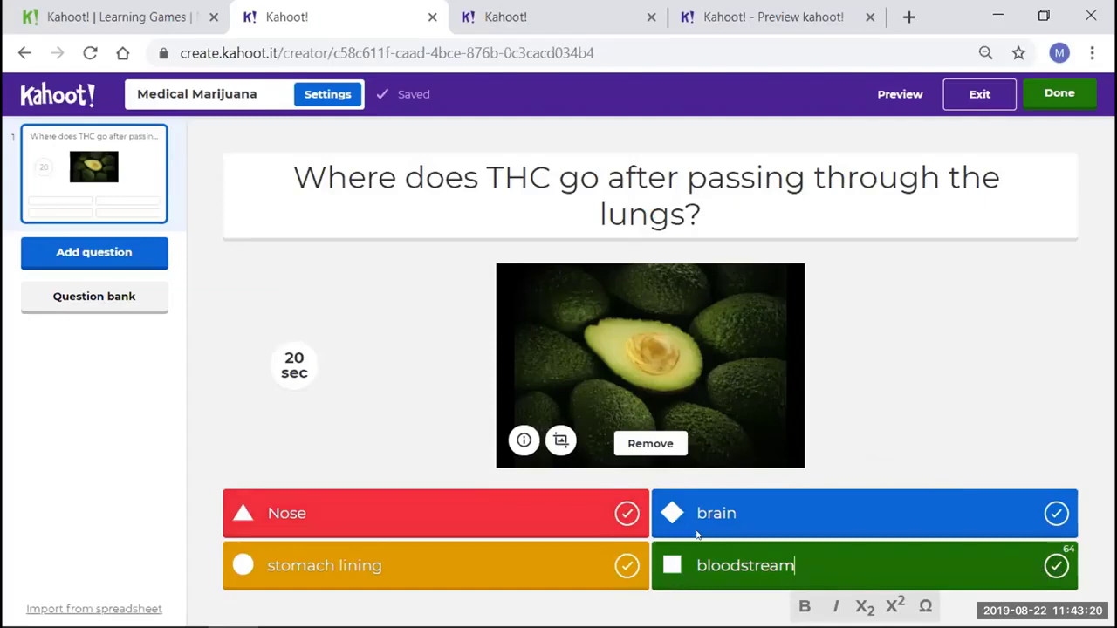
pyautogui.click(1055, 567)
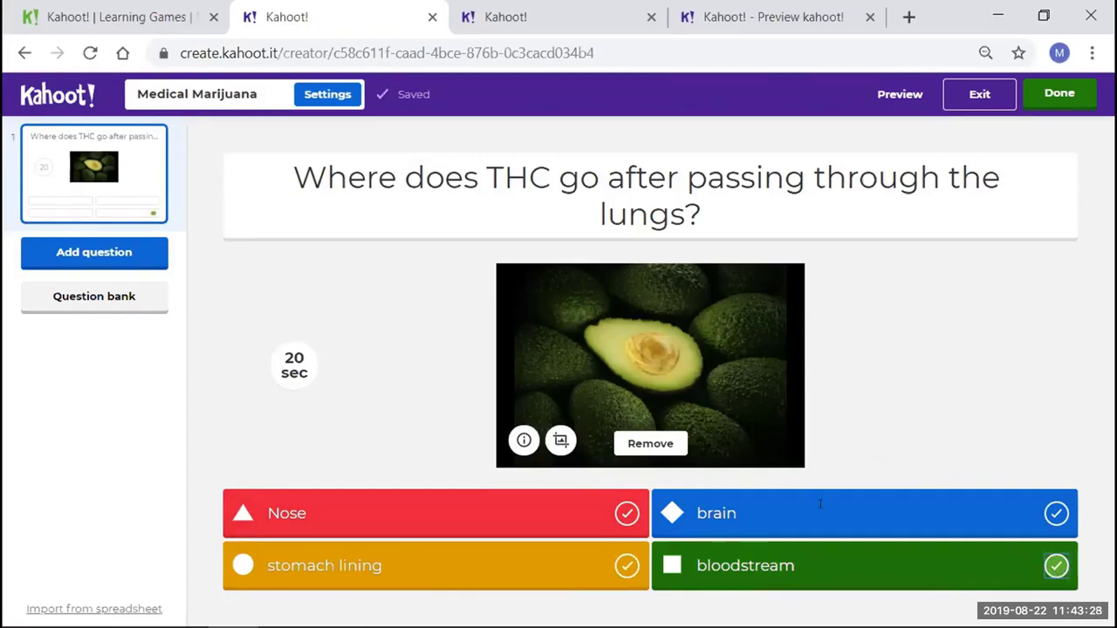
pyautogui.click(78, 253)
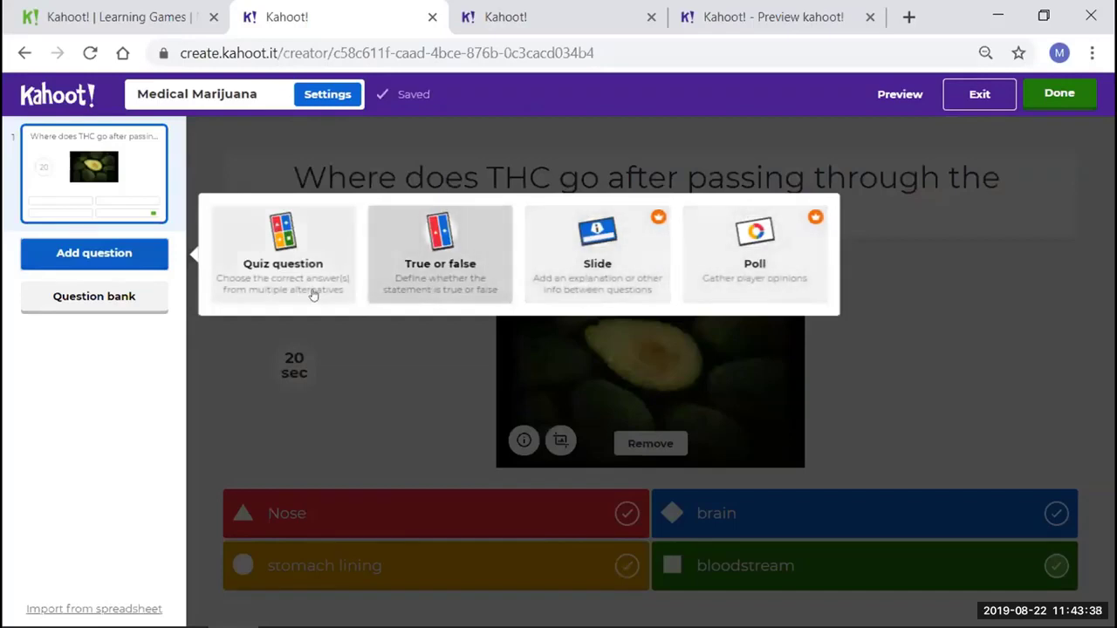
# Add a Quiz question reading 'How many states have legalized medical marijuana?'
pyautogui.click(272, 268)
pyautogui.click(459, 203)
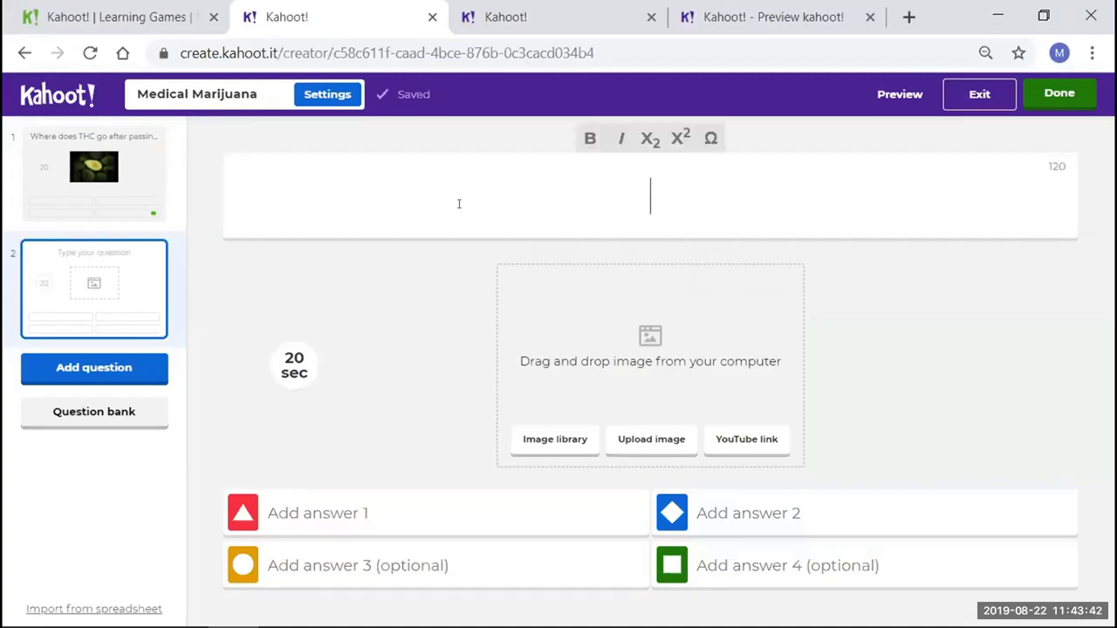
pyautogui.write('How ')
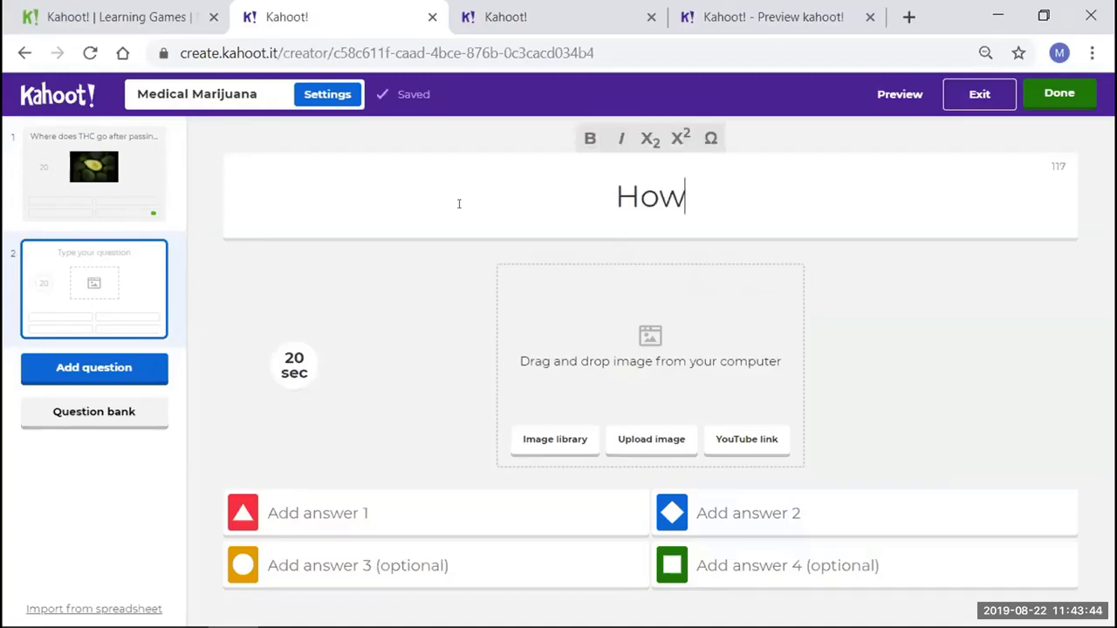
pyautogui.write('many ')
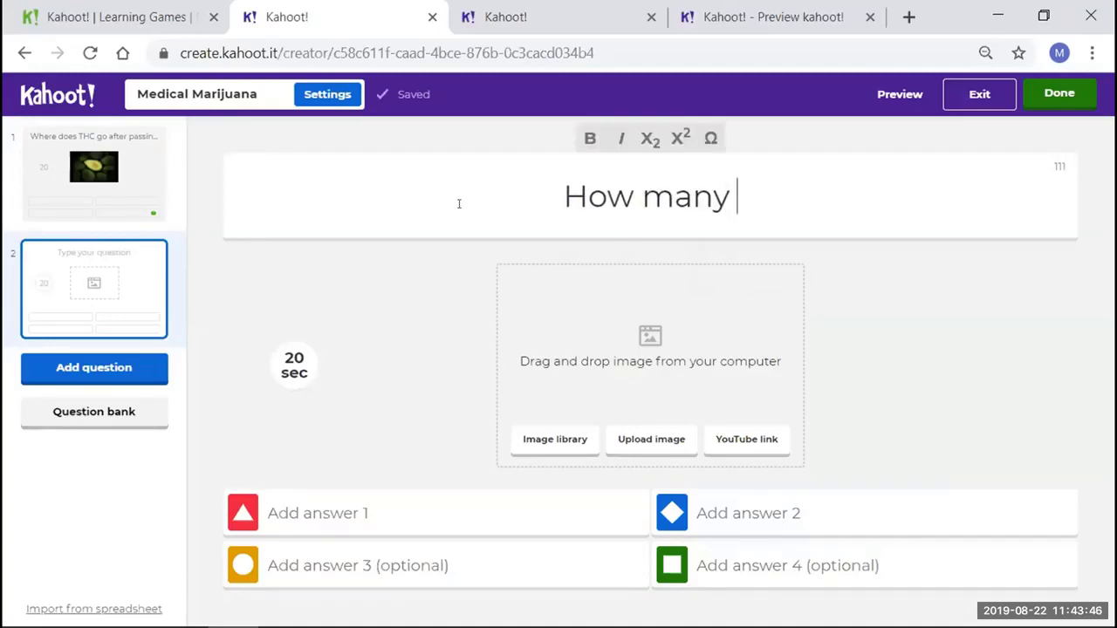
pyautogui.write('states ')
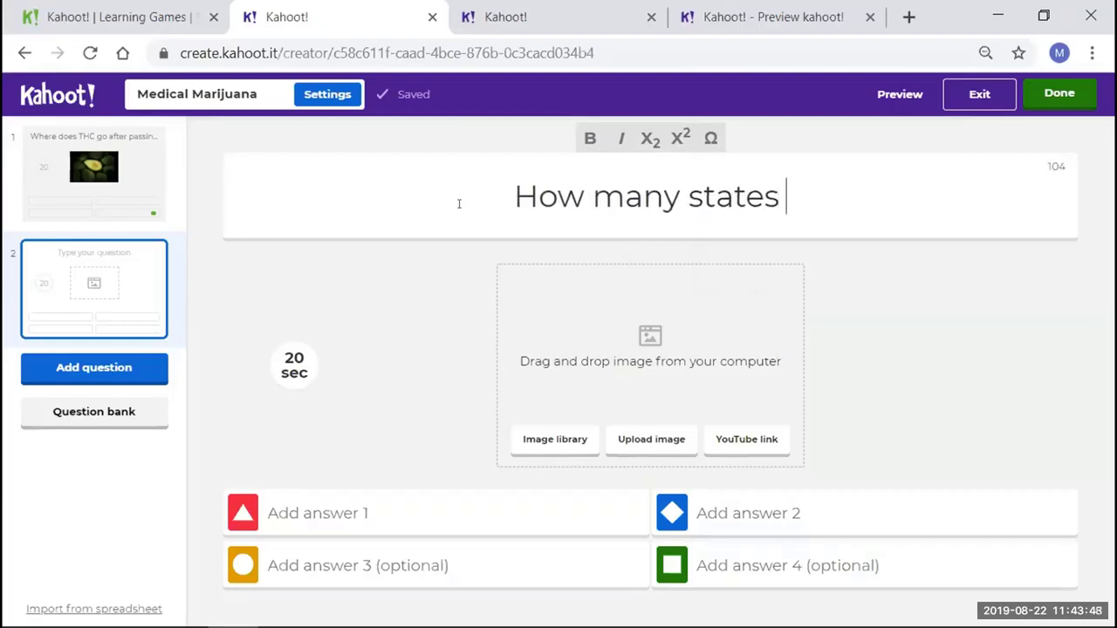
pyautogui.write('have')
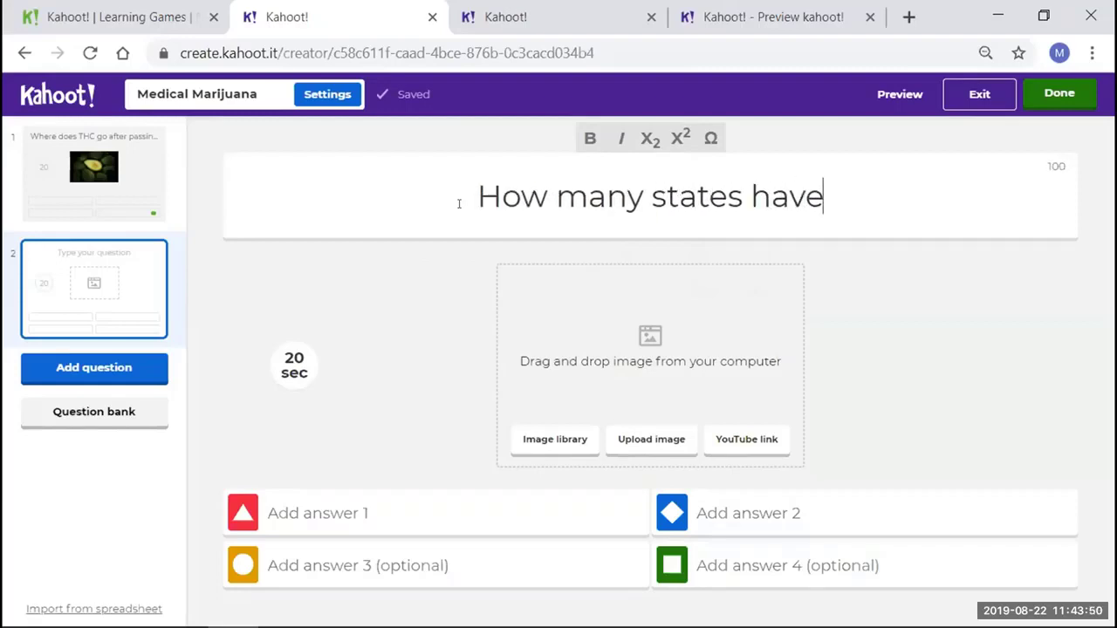
pyautogui.write(' passed')
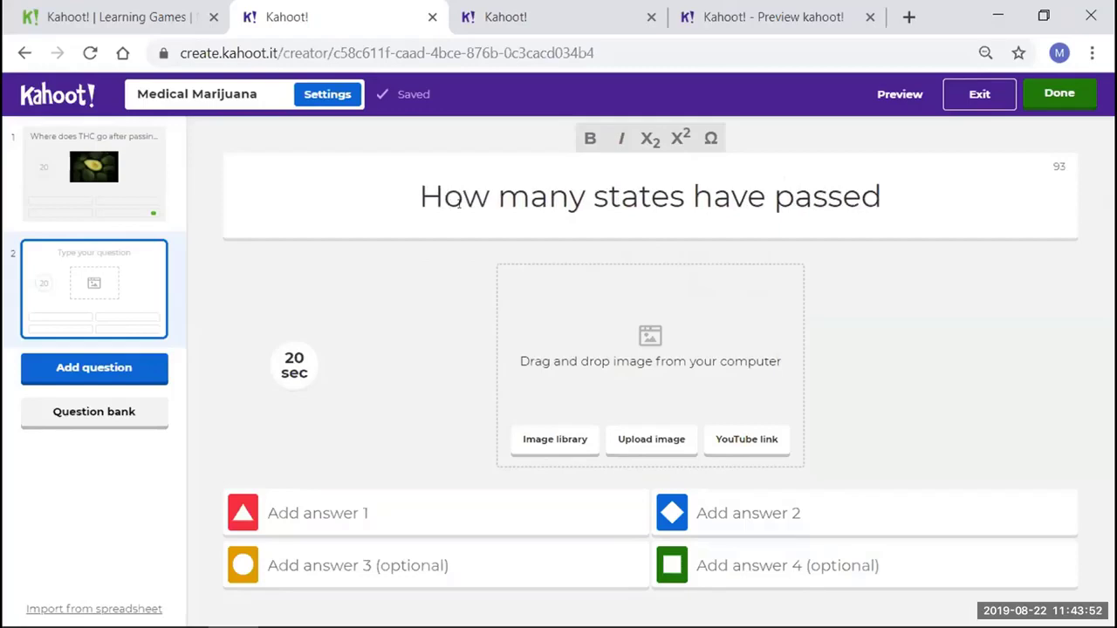
pyautogui.press('BackSpace')
pyautogui.press('BackSpace')
pyautogui.press('BackSpace')
pyautogui.press('BackSpace')
pyautogui.press('BackSpace')
pyautogui.press('BackSpace')
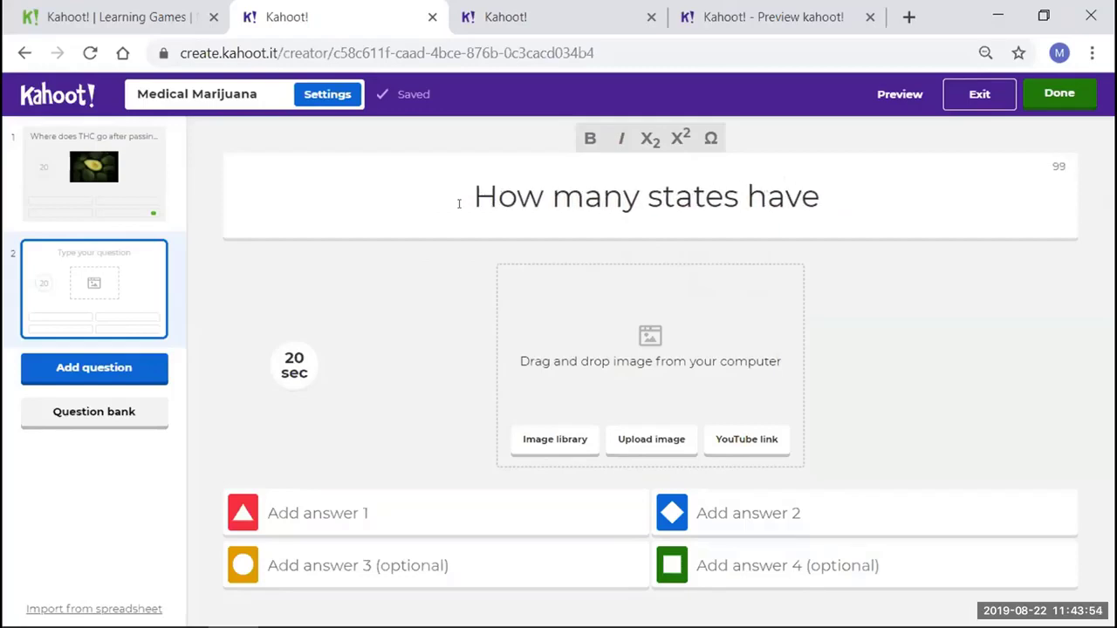
pyautogui.write('legaliz')
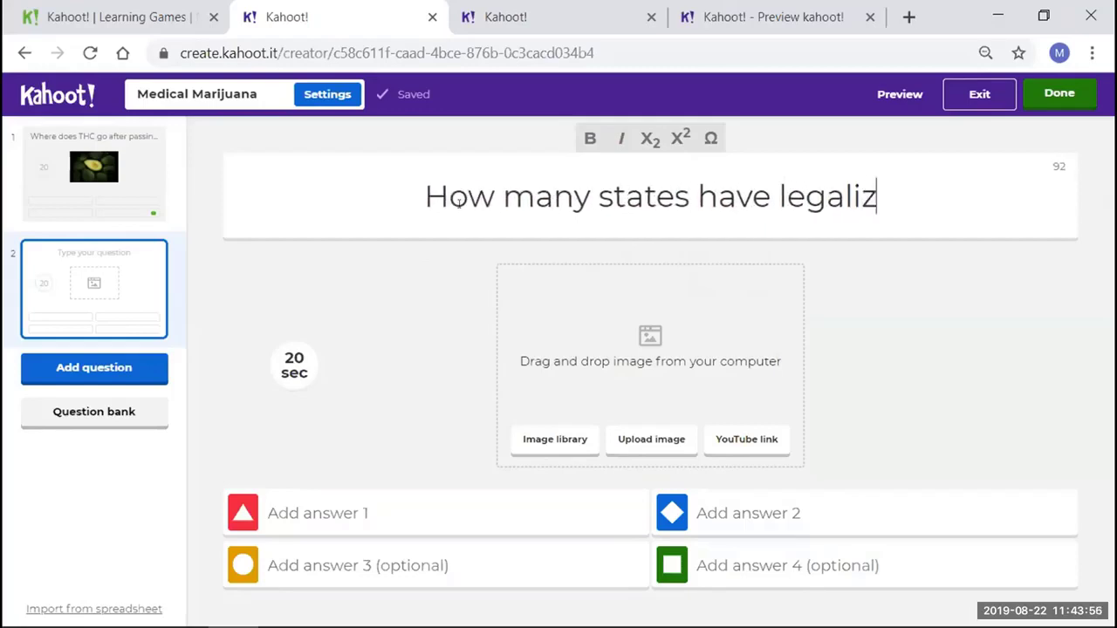
pyautogui.write('ed medical marijuana')
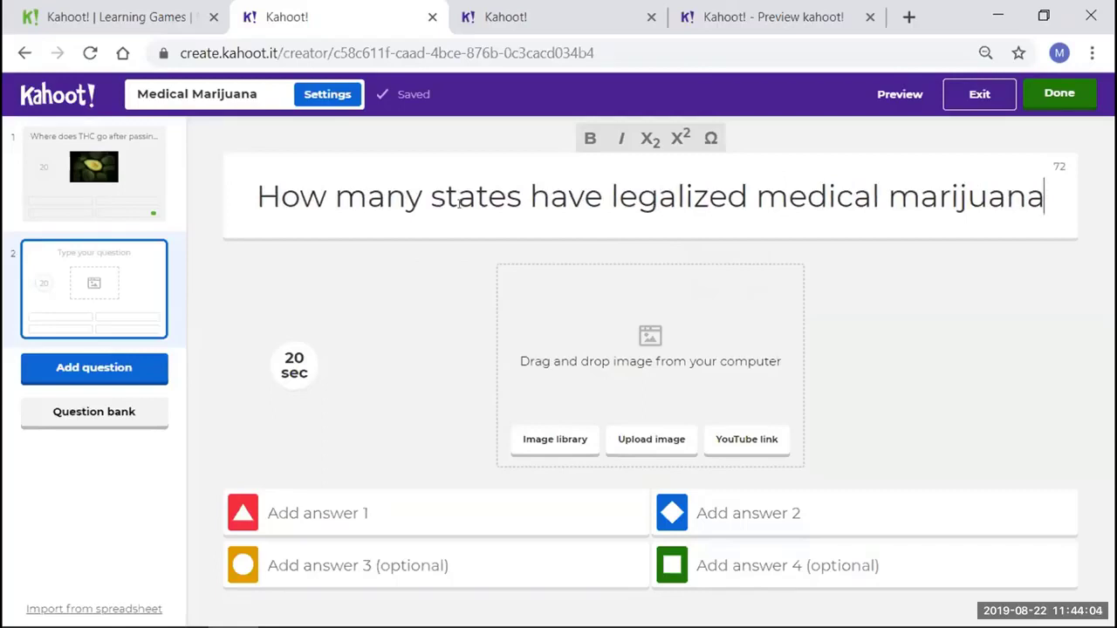
pyautogui.write('?')
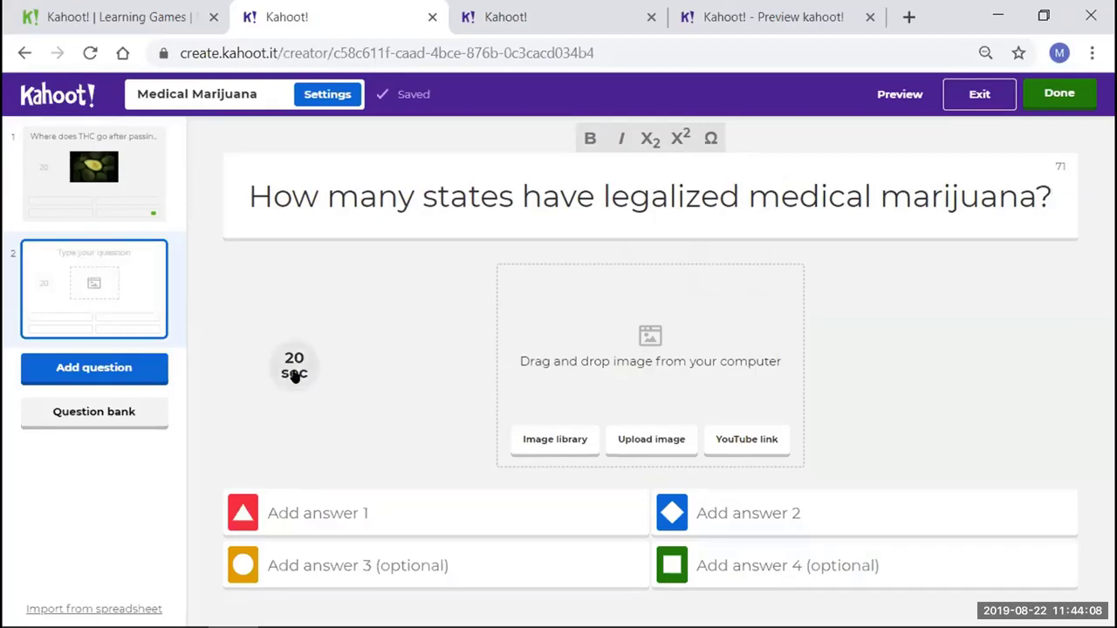
# Upload the 'thumbnail' bunny-costume picture from the computer as question 2's image
pyautogui.click(663, 442)
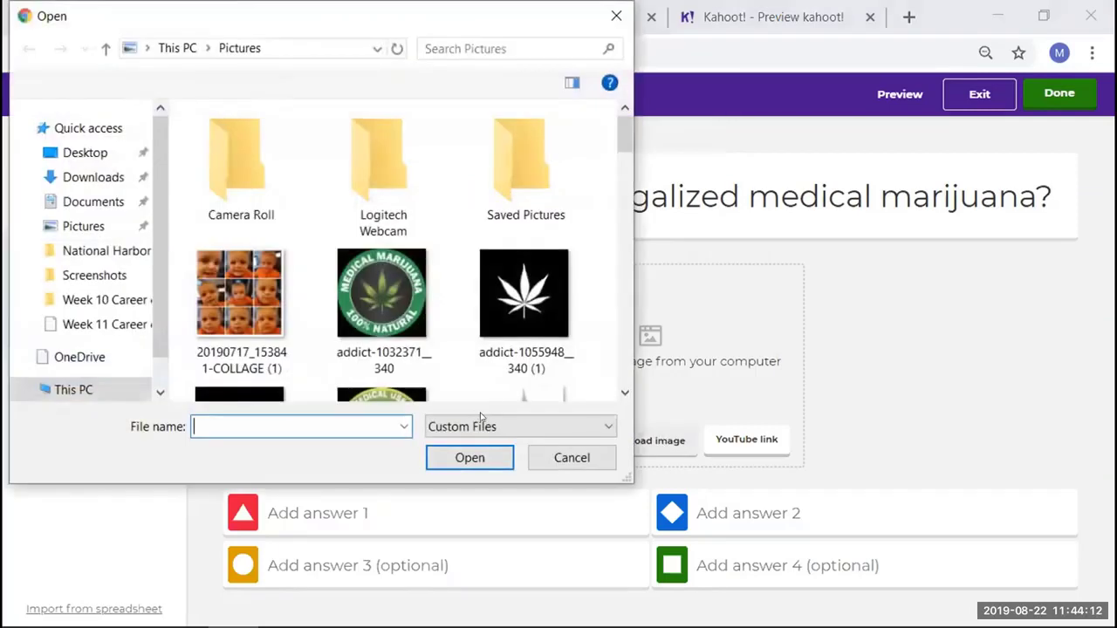
pyautogui.scroll(-12, 478, 338)
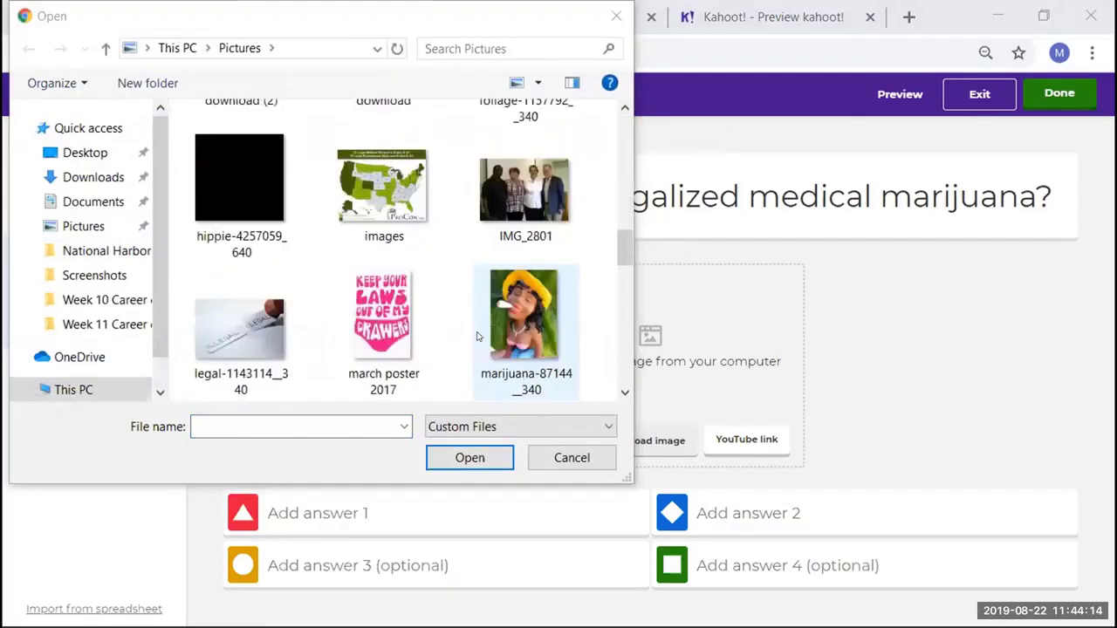
pyautogui.scroll(-3, 540, 336)
pyautogui.scroll(-5, 541, 336)
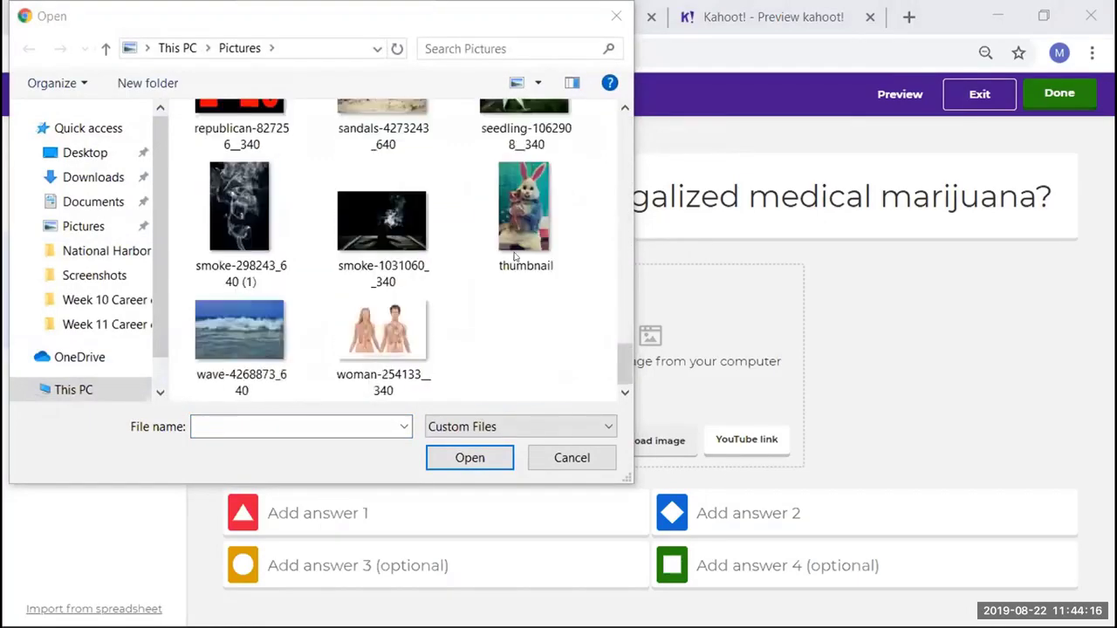
pyautogui.click(507, 204)
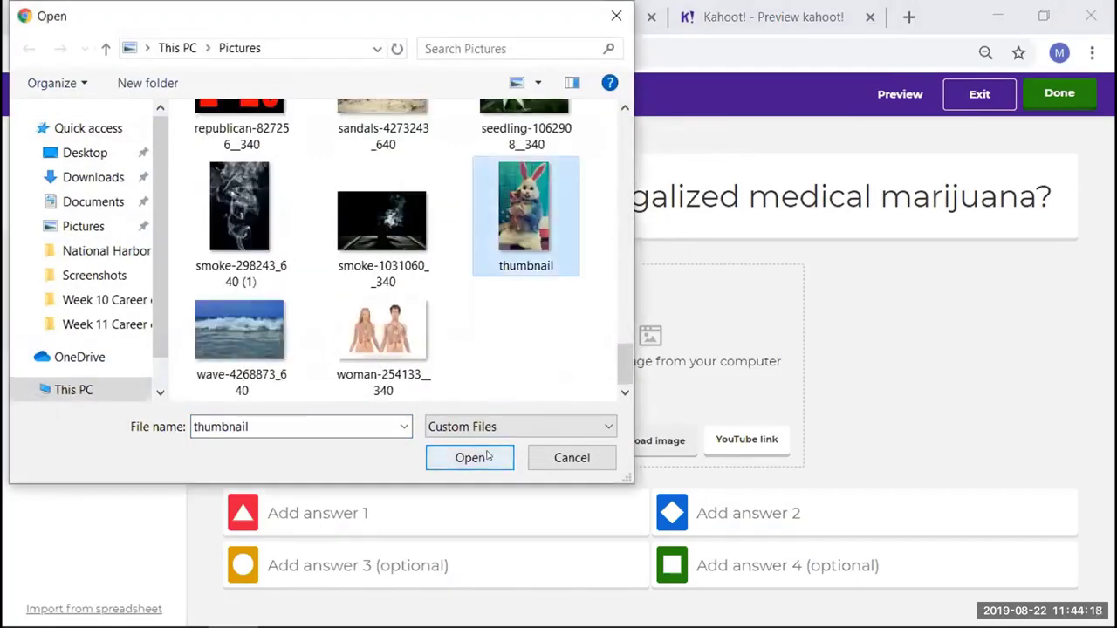
pyautogui.click(506, 428)
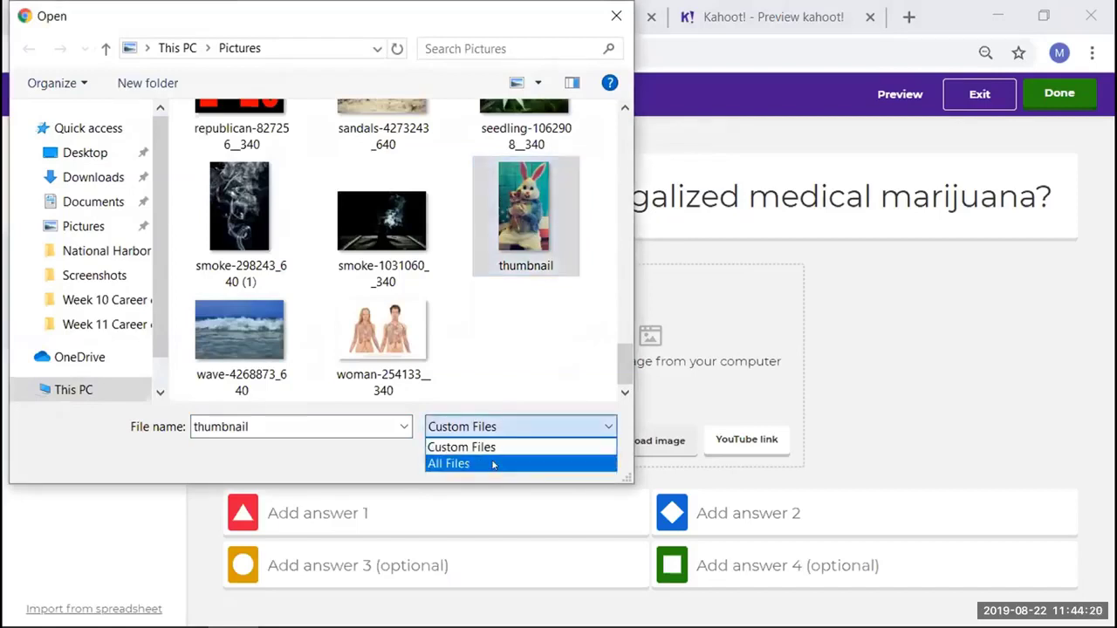
pyautogui.click(494, 463)
pyautogui.click(494, 463)
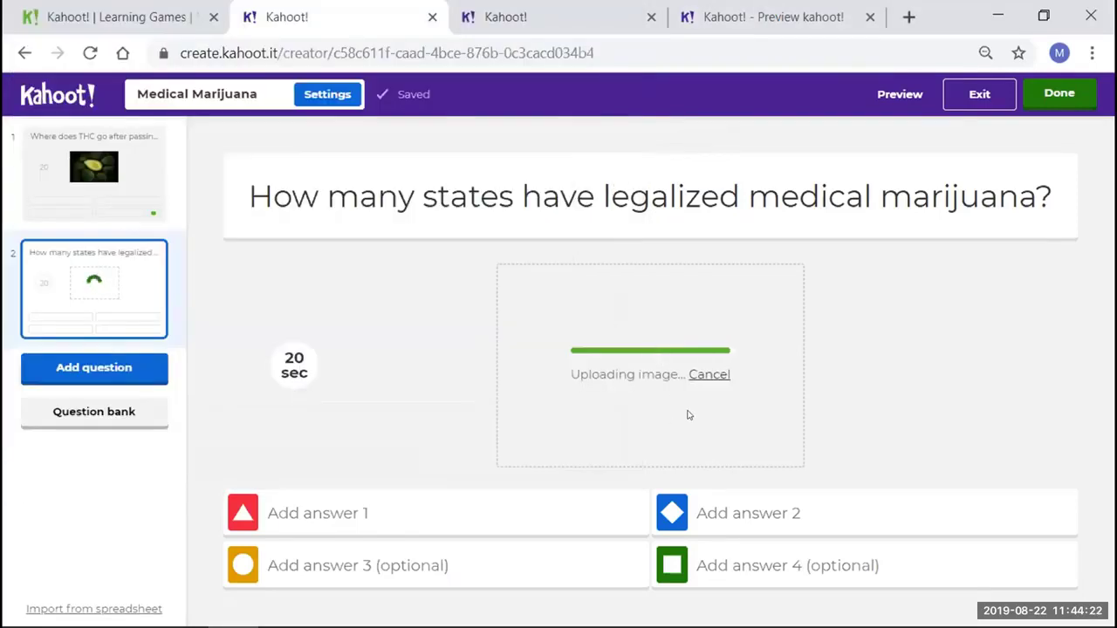
# Enter answers 15, 38, 33 and 5, marking 33 as correct
pyautogui.click(351, 516)
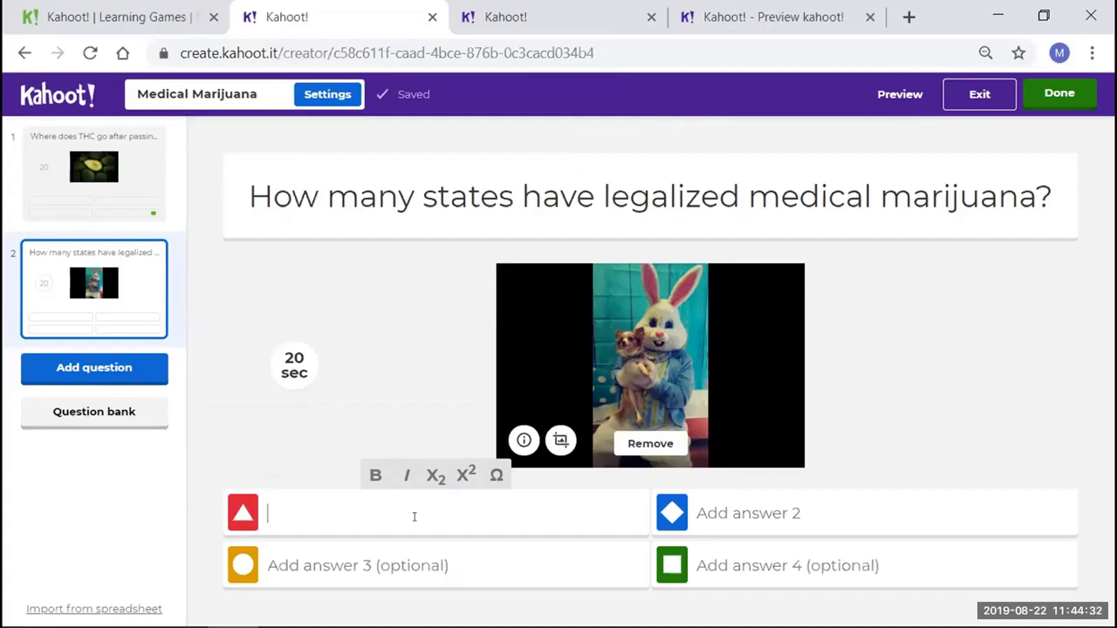
pyautogui.write('15')
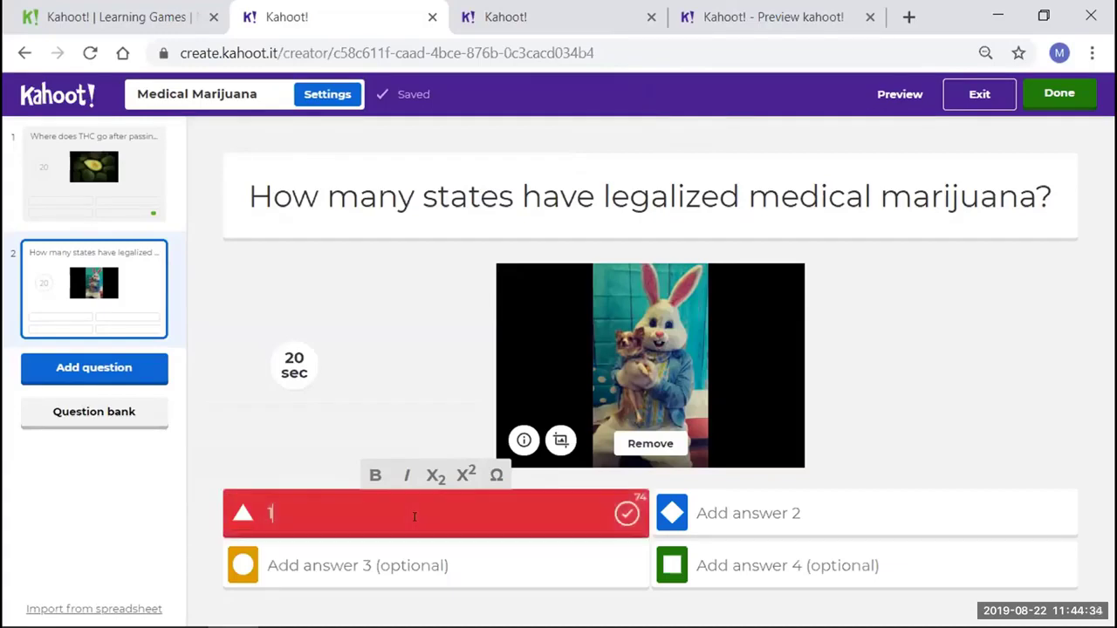
pyautogui.press('Tab')
pyautogui.press('Tab')
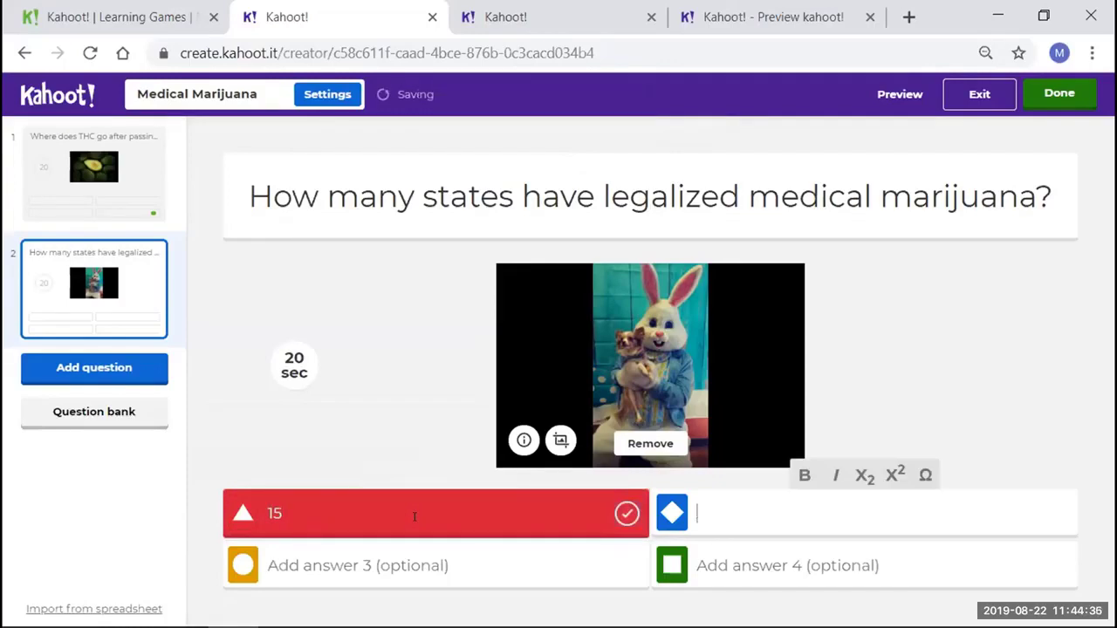
pyautogui.write('38')
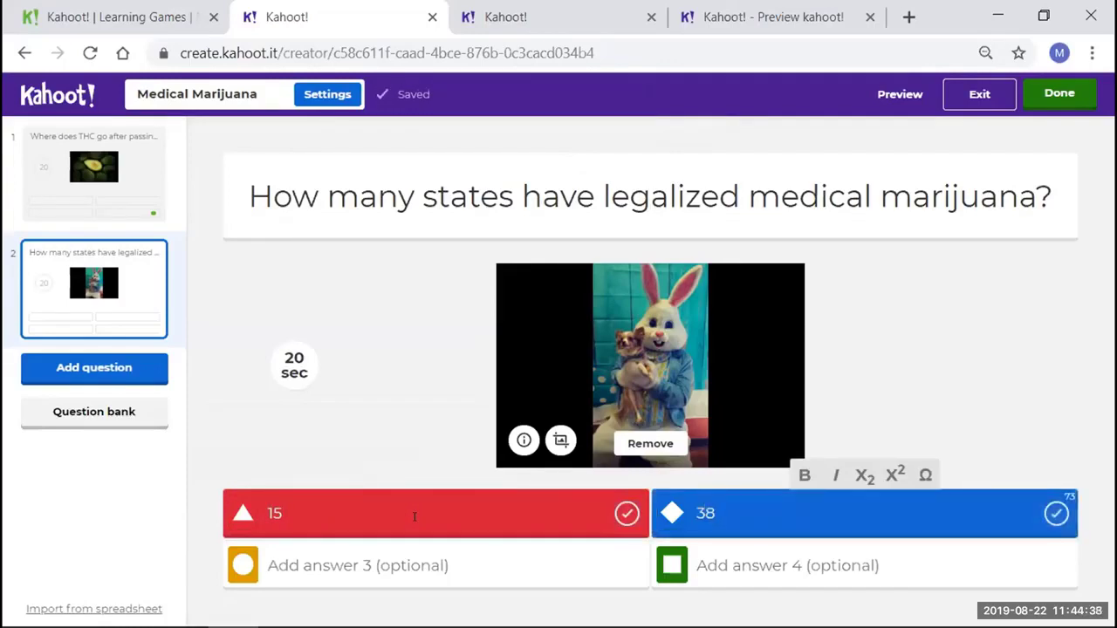
pyautogui.press('Tab')
pyautogui.press('Tab')
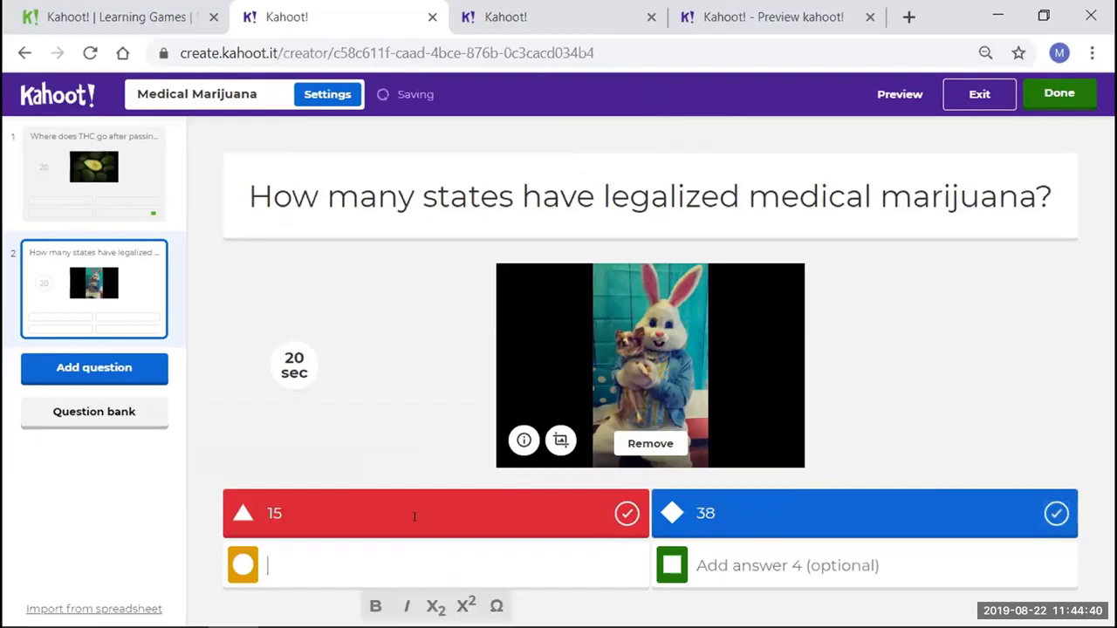
pyautogui.write('33')
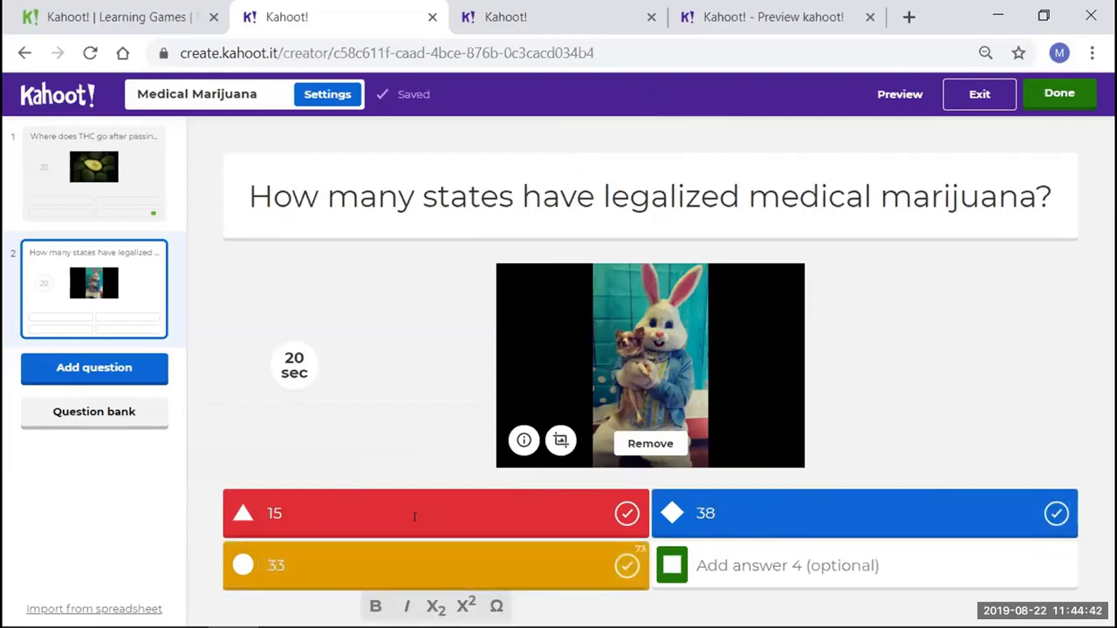
pyautogui.press('Tab')
pyautogui.press('Tab')
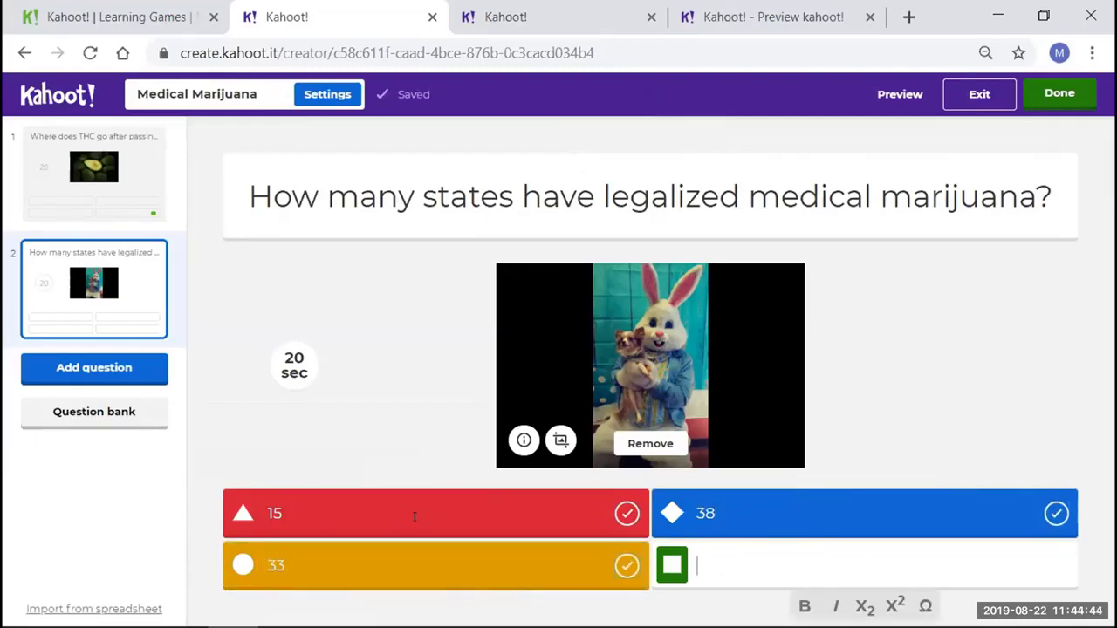
pyautogui.write('5')
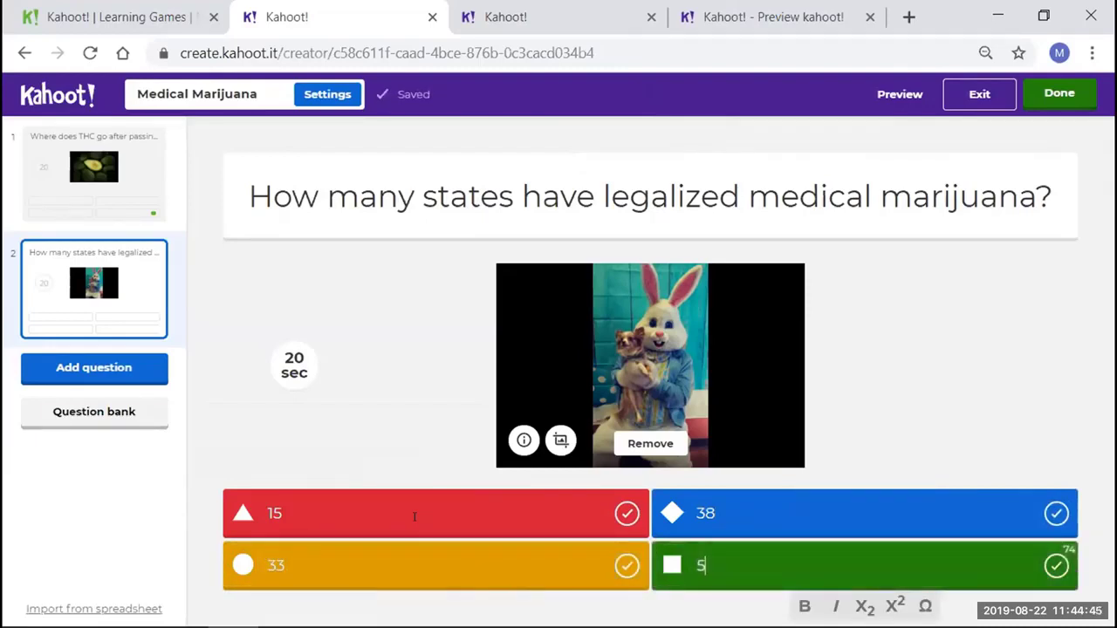
pyautogui.click(627, 568)
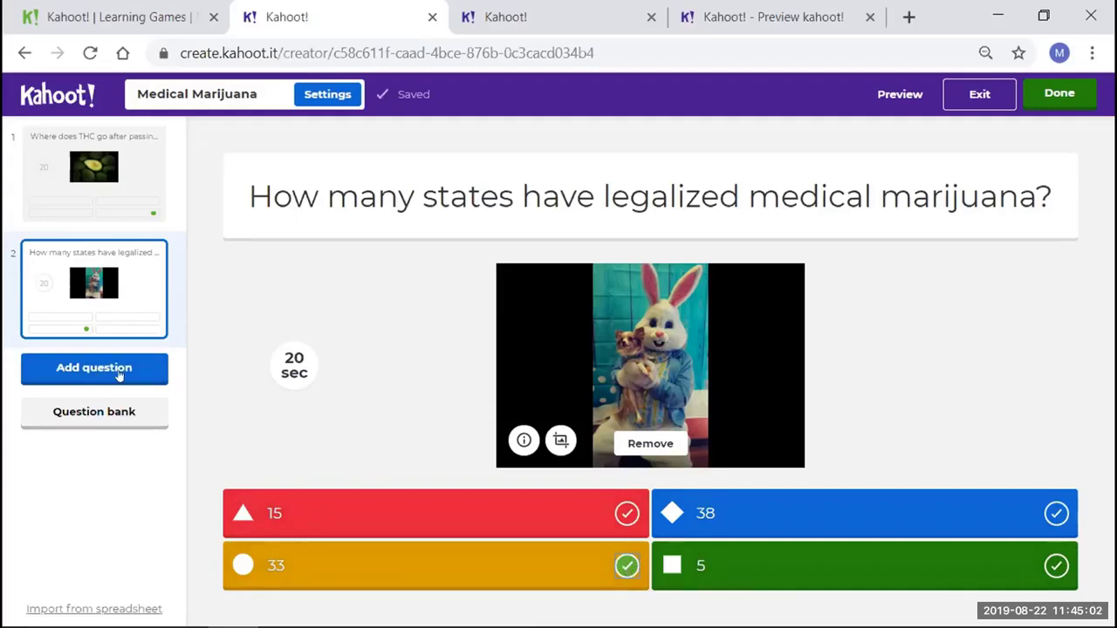
# Add a third Quiz question: 'Is it possible to fatally overdose on cannabis?'
pyautogui.click(120, 374)
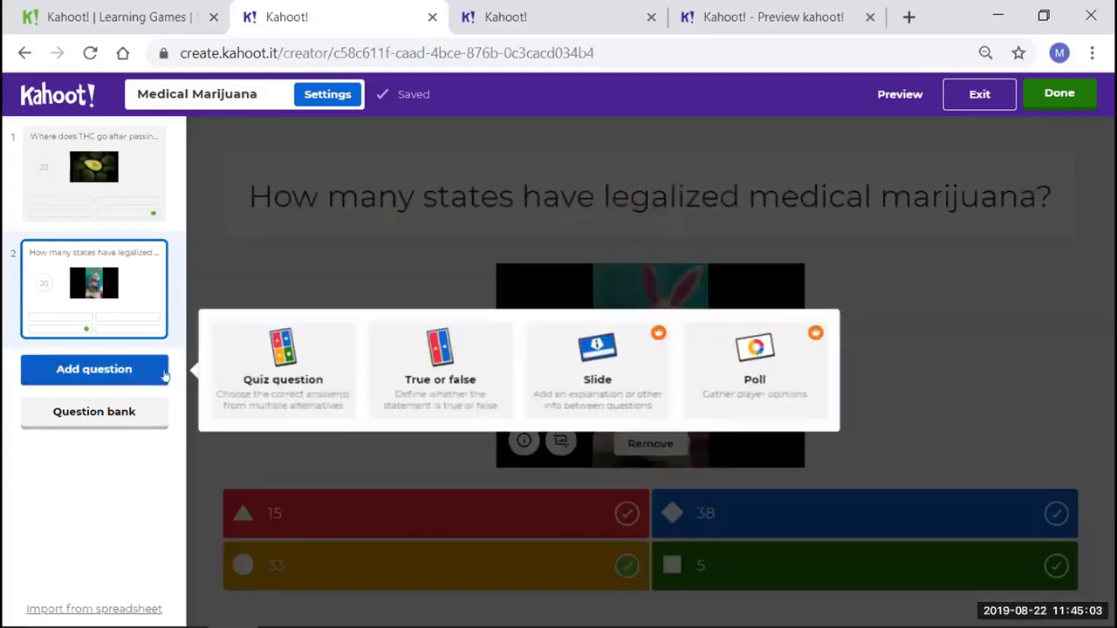
pyautogui.click(262, 384)
pyautogui.click(482, 196)
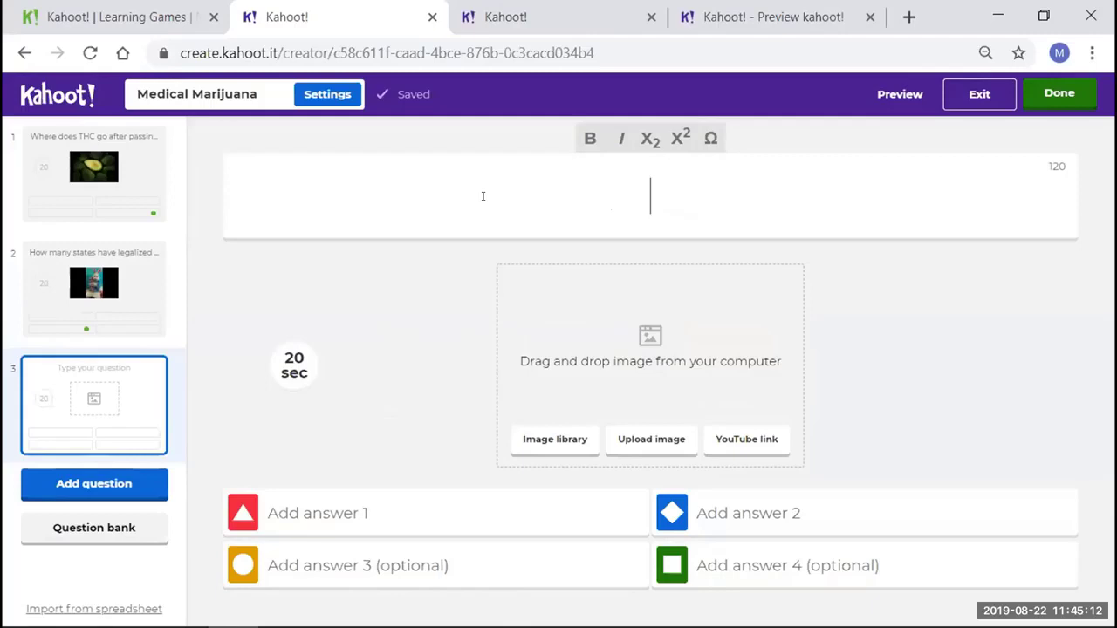
pyautogui.write('Is is')
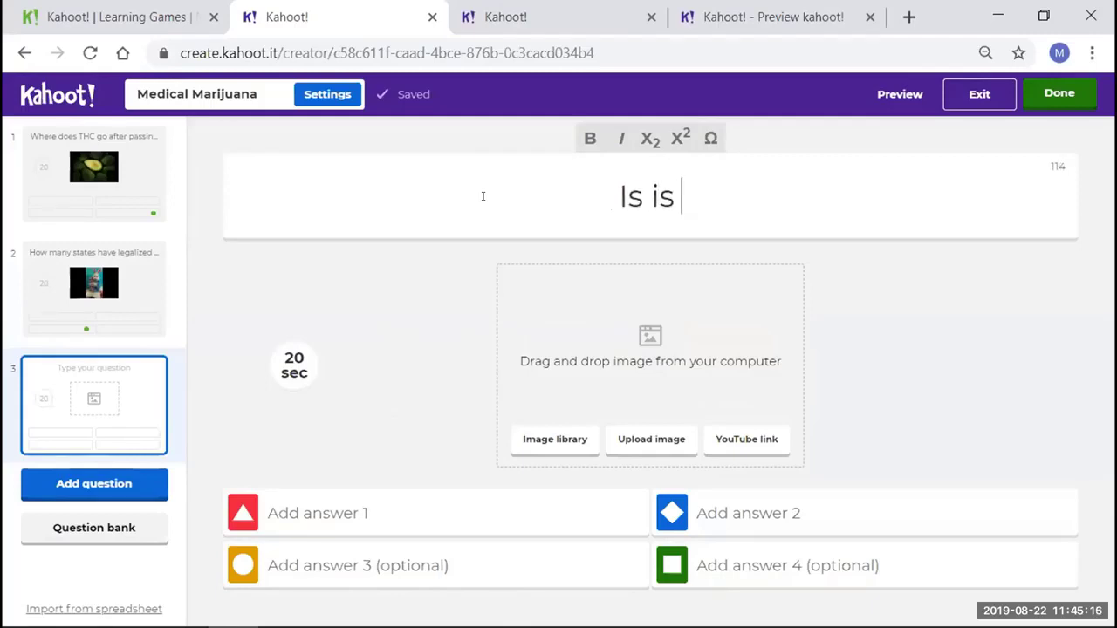
pyautogui.press('BackSpace')
pyautogui.press('BackSpace')
pyautogui.write('it possible to fatally o')
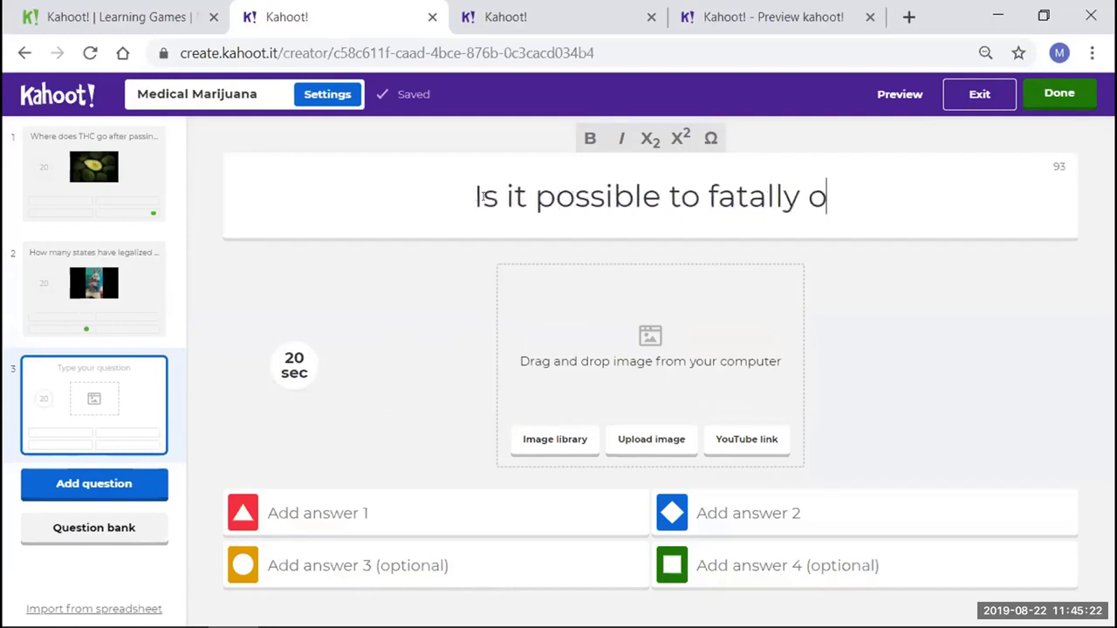
pyautogui.write('verdose on cann')
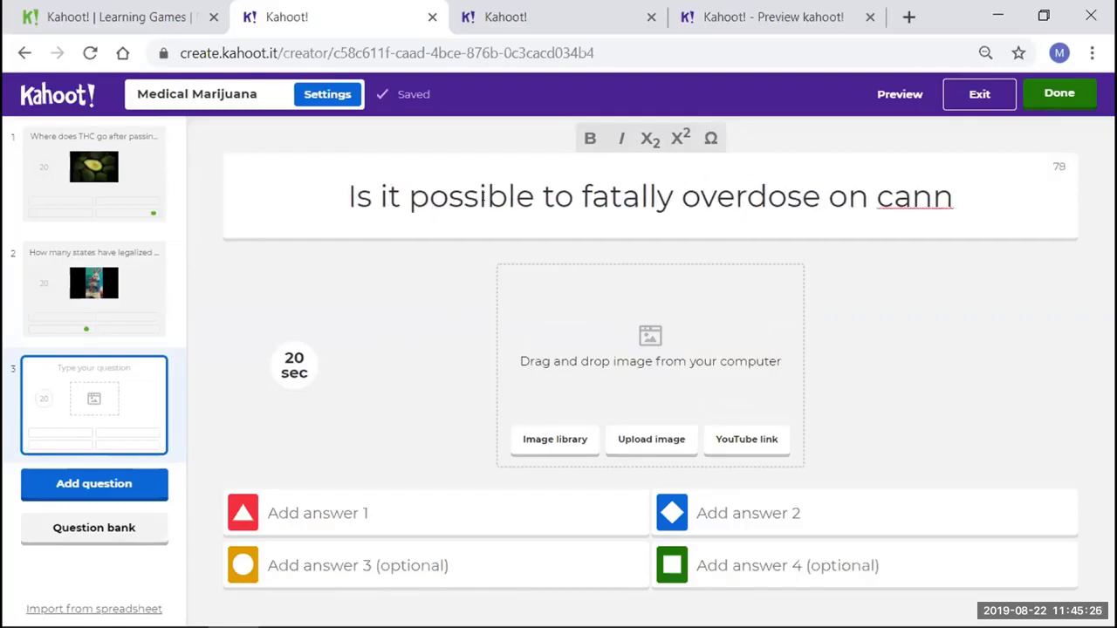
pyautogui.write('abis')
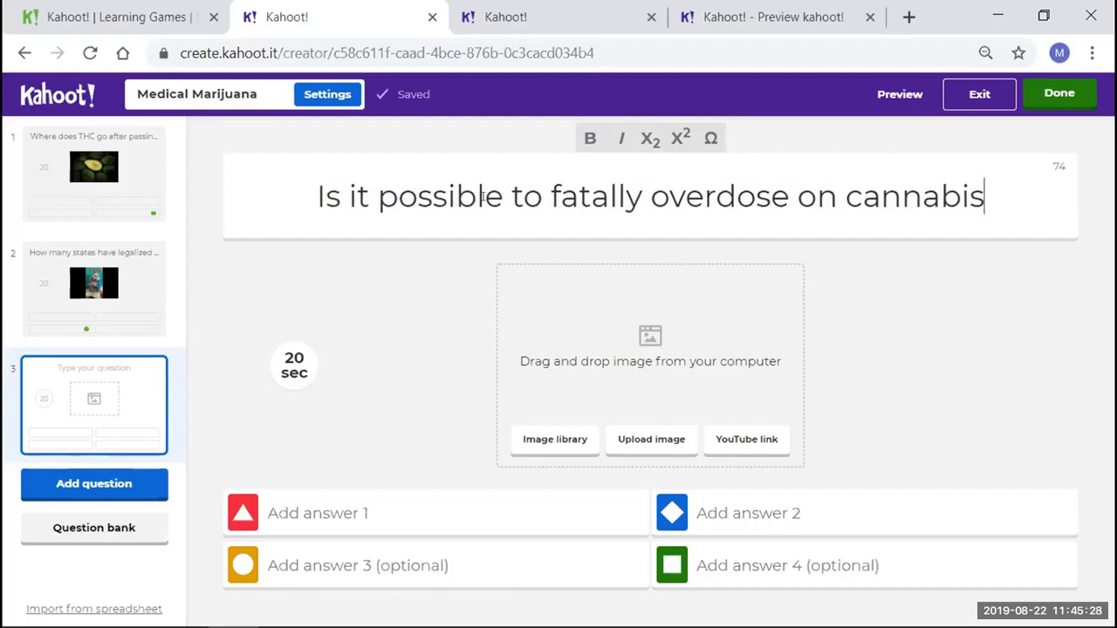
pyautogui.write('?')
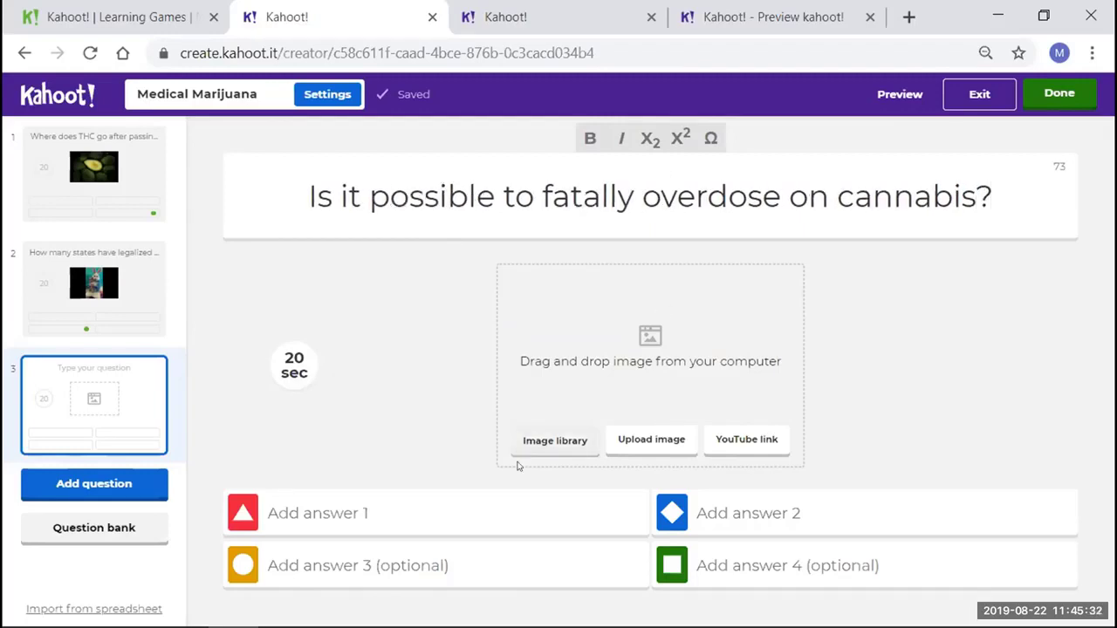
# Illustrate question 3 with the soldiers photo from the image library
pyautogui.click(546, 442)
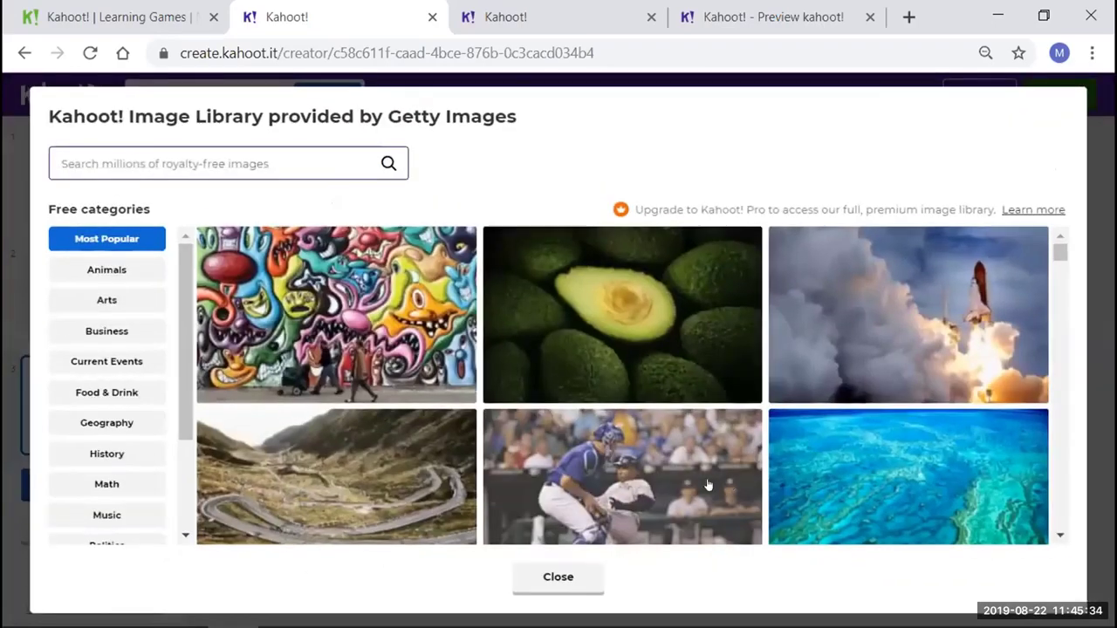
pyautogui.scroll(-5, 558, 497)
pyautogui.scroll(2, 611, 436)
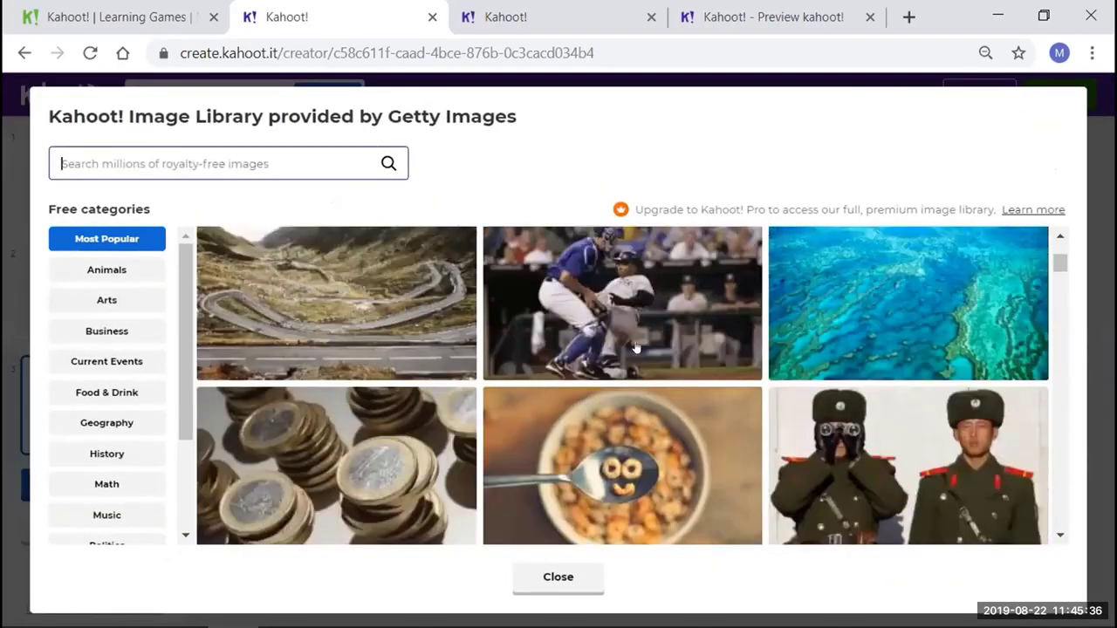
pyautogui.click(936, 479)
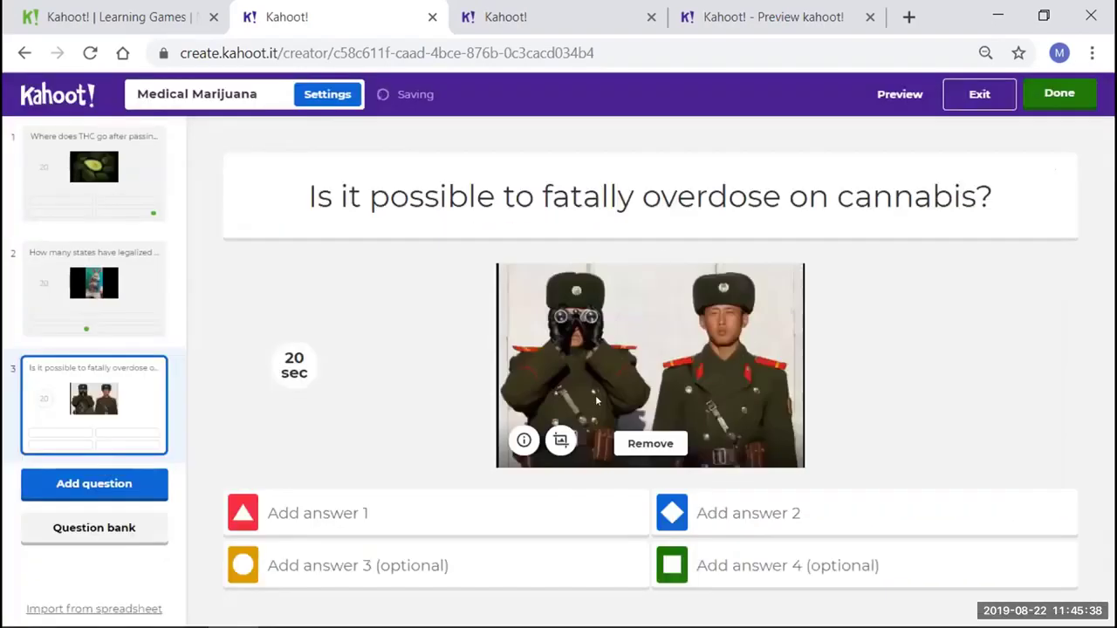
# Enter answers Yes and NO for question 3, marking NO as correct
pyautogui.click(367, 511)
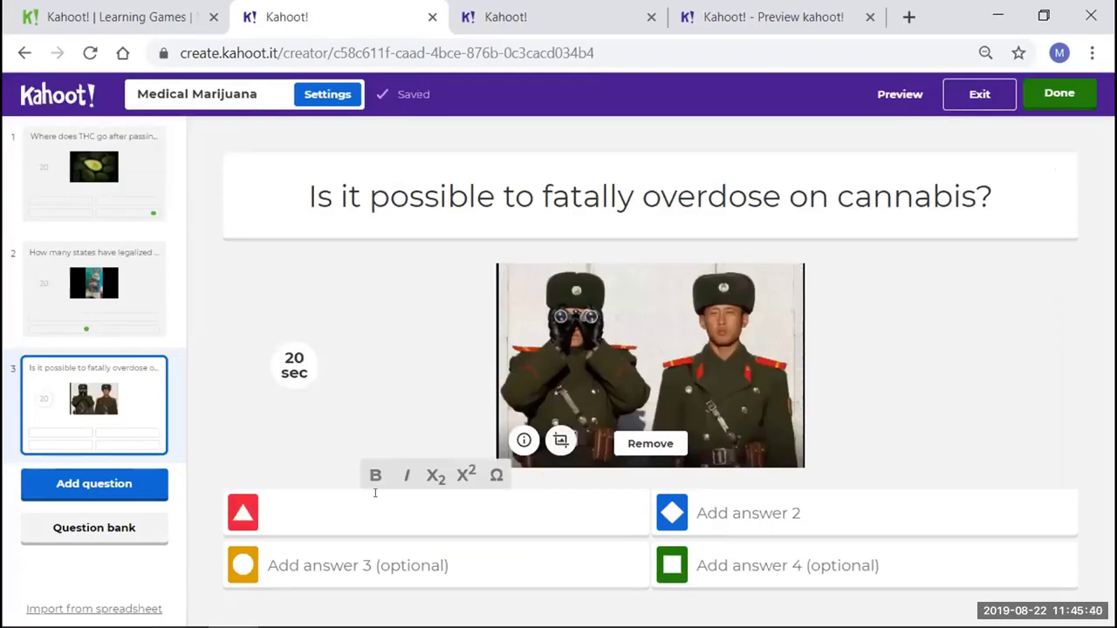
pyautogui.write('Yes')
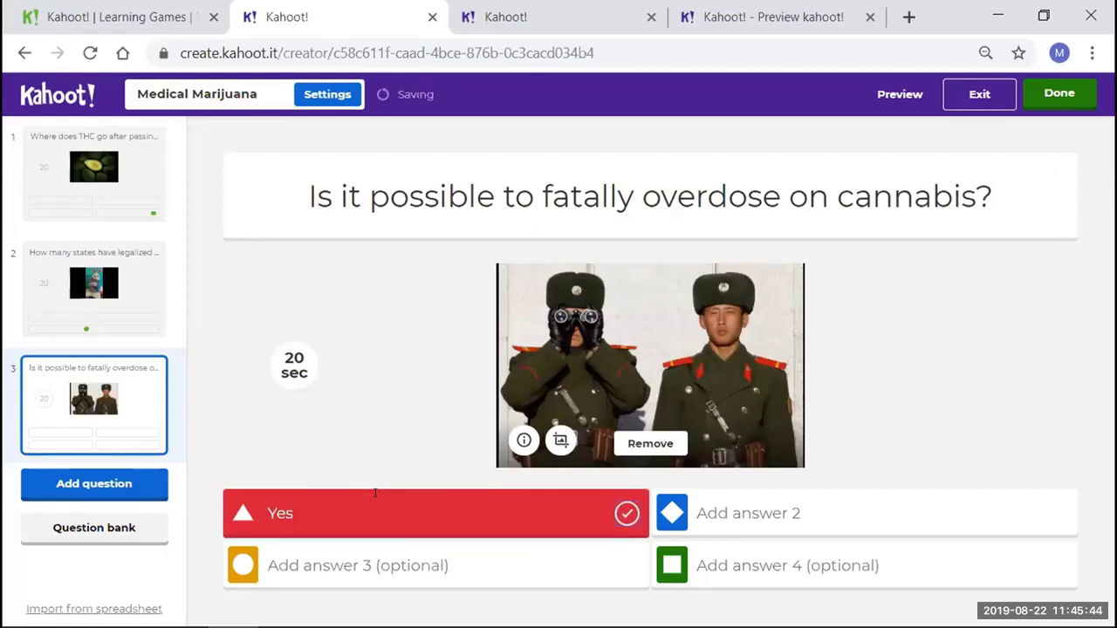
pyautogui.press('Tab')
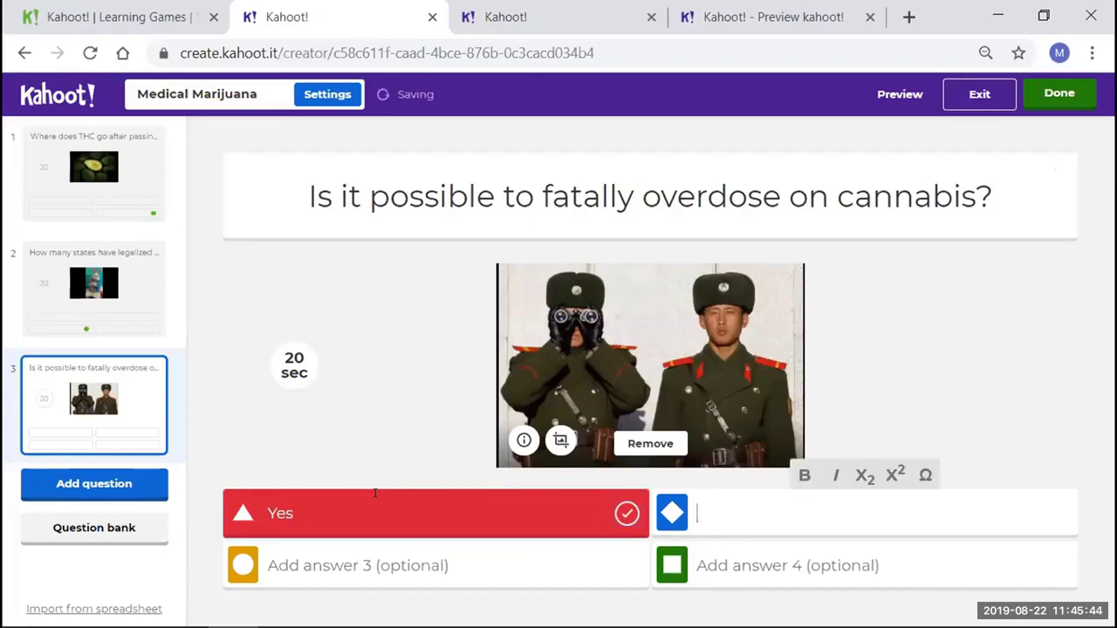
pyautogui.write('N')
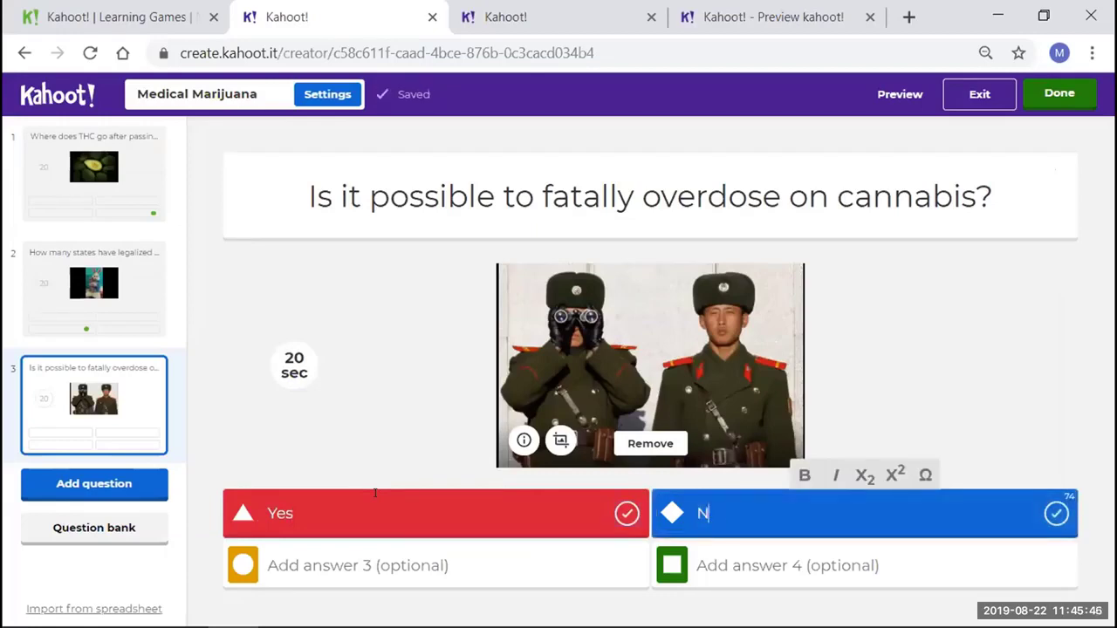
pyautogui.write('O')
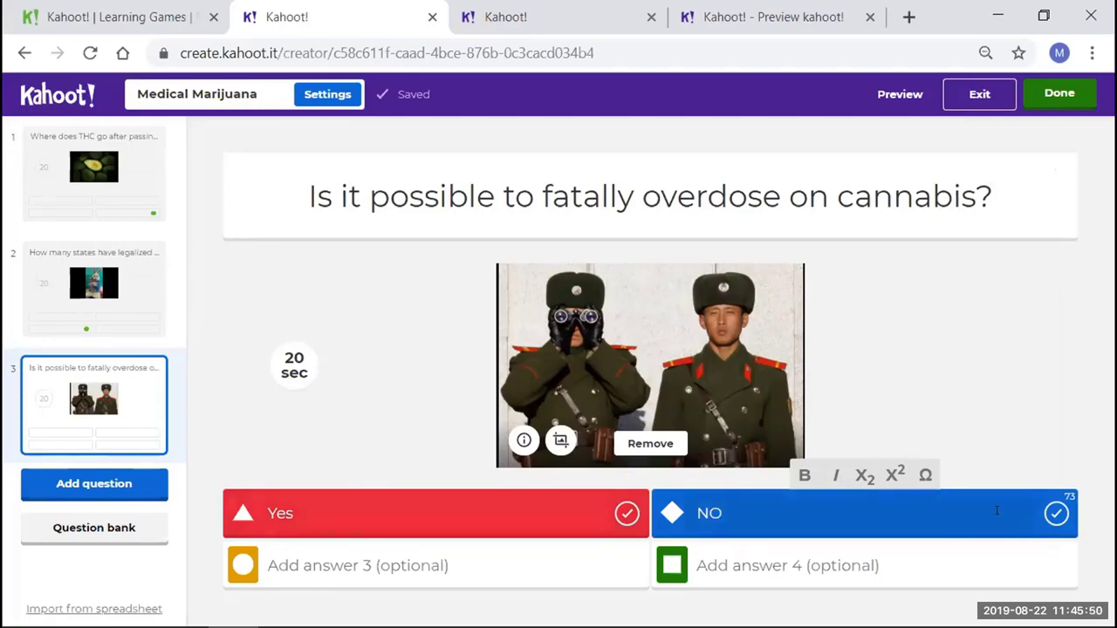
pyautogui.click(1054, 512)
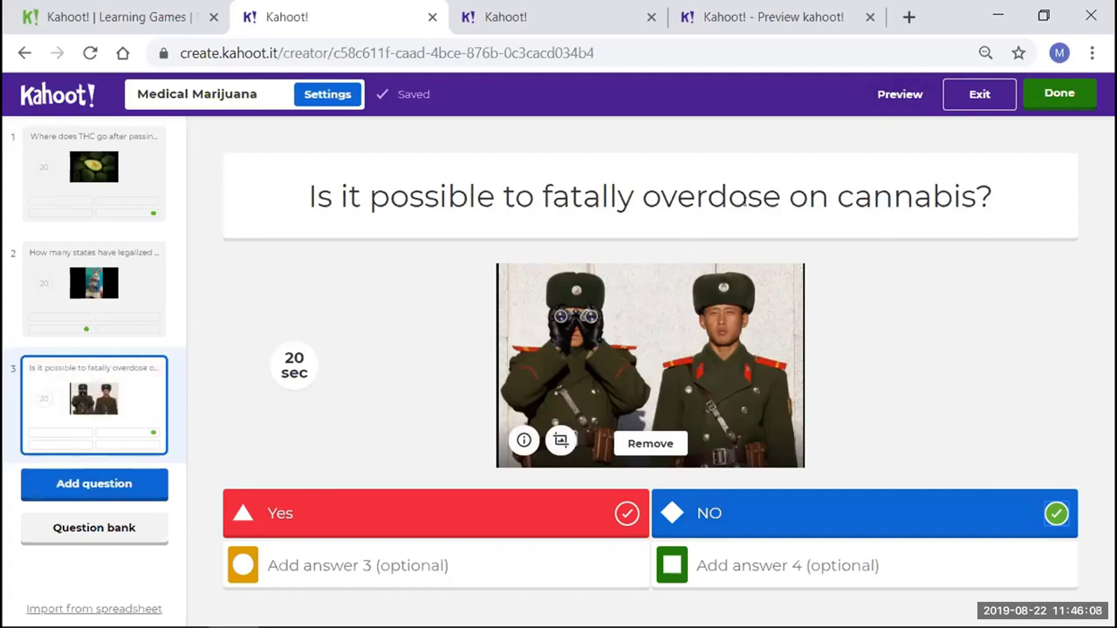
# Page the preview back from question 3 to question 1, forward to question 3 again, then exit to the editor
pyautogui.click(900, 95)
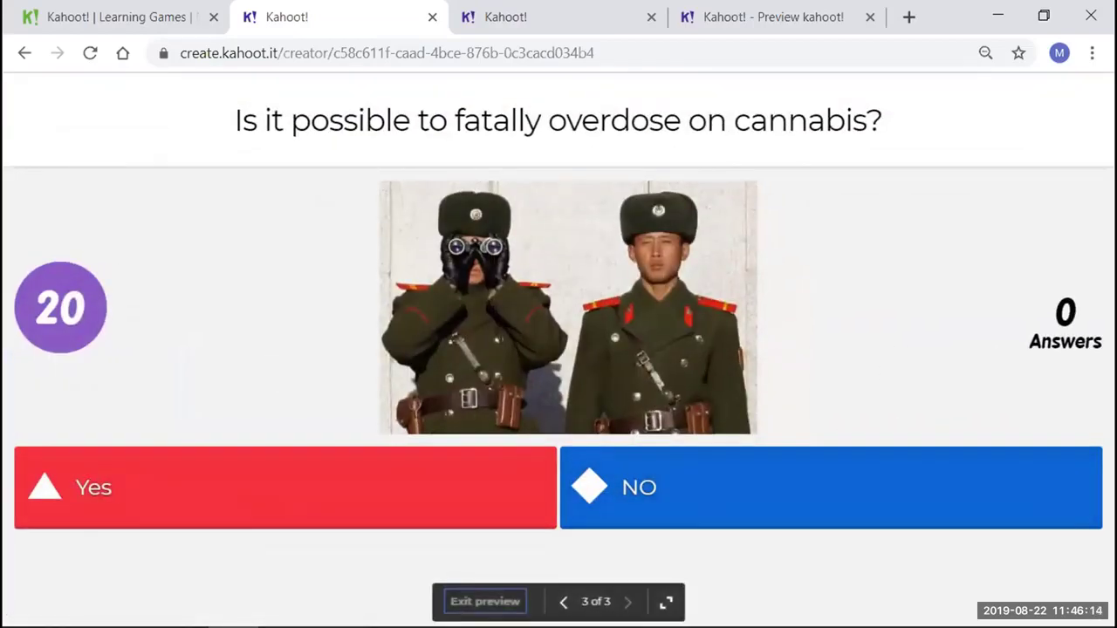
pyautogui.click(563, 601)
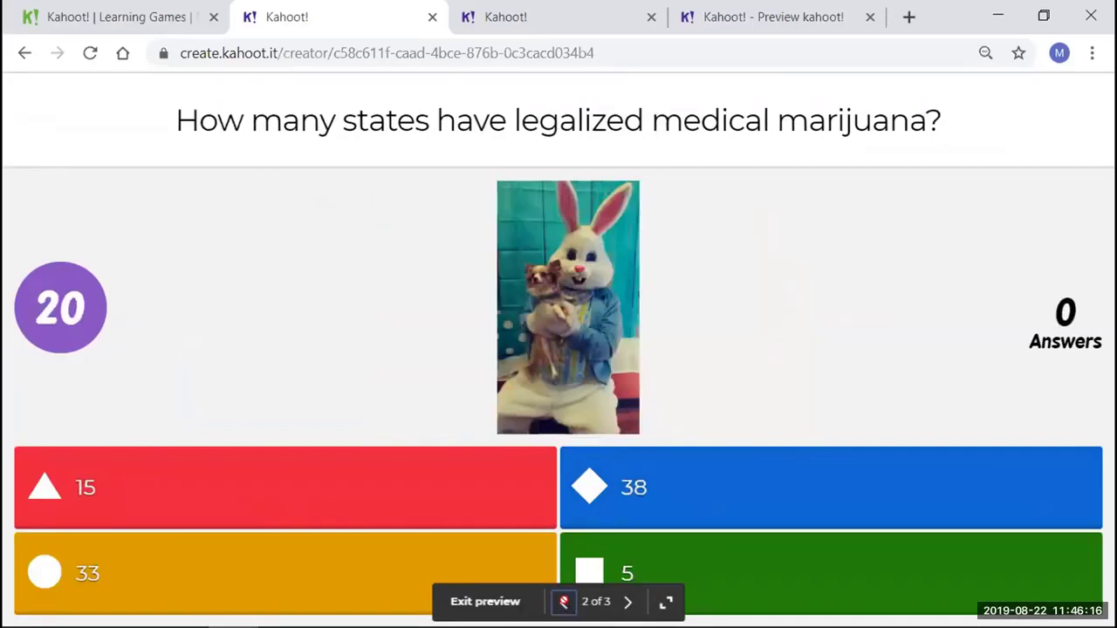
pyautogui.click(562, 601)
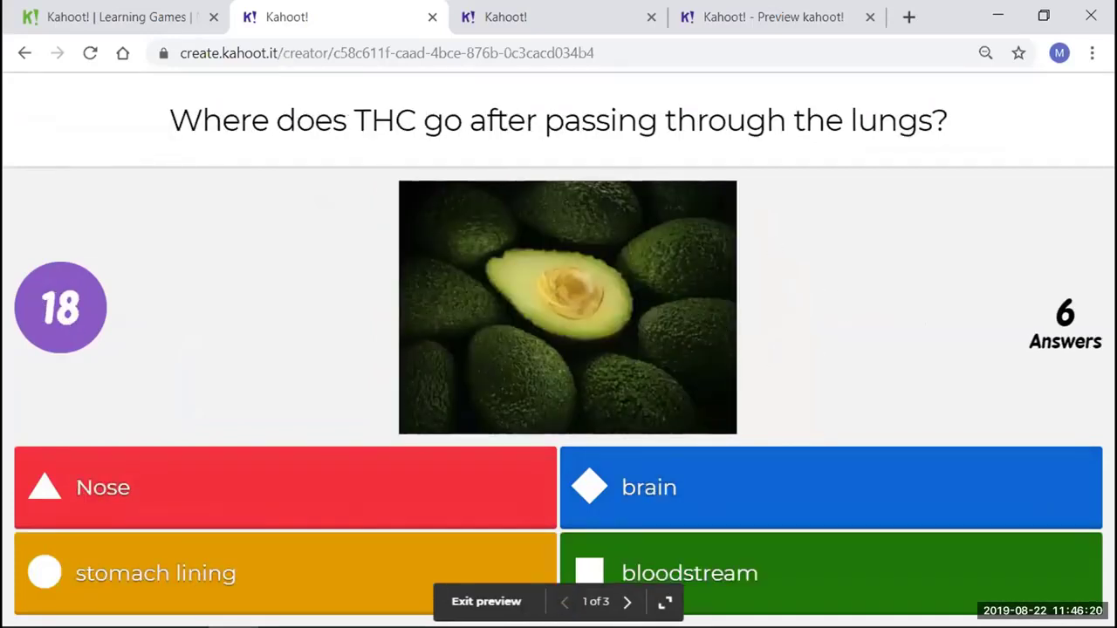
pyautogui.click(626, 601)
pyautogui.click(625, 601)
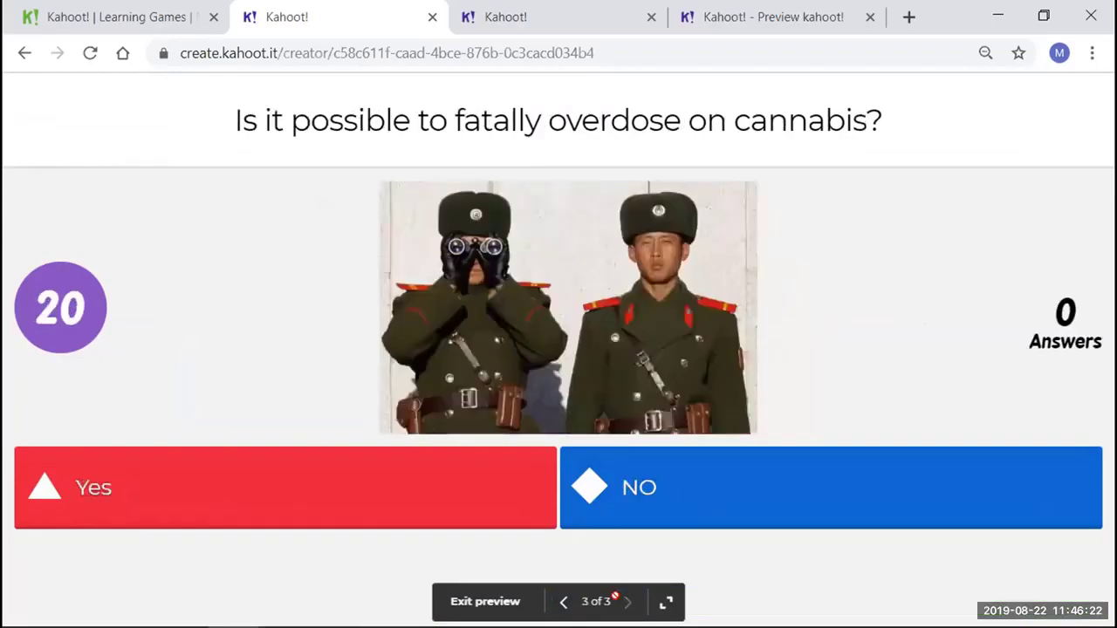
pyautogui.click(485, 601)
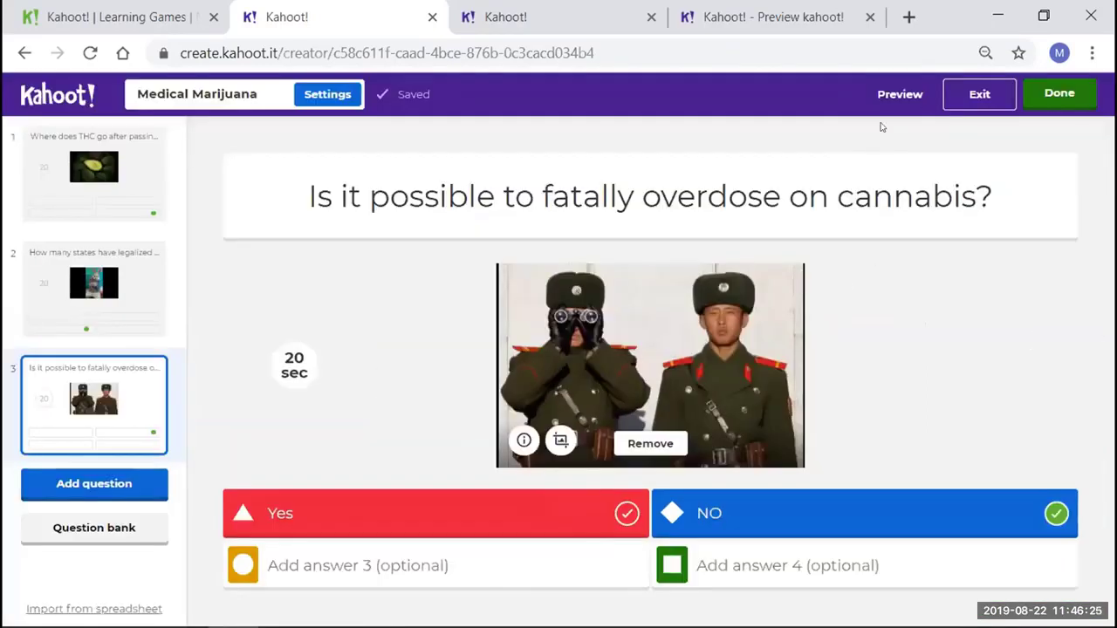
# Mark the Medical Marijuana quiz Done and launch a Classic player-vs-player game
pyautogui.click(1051, 93)
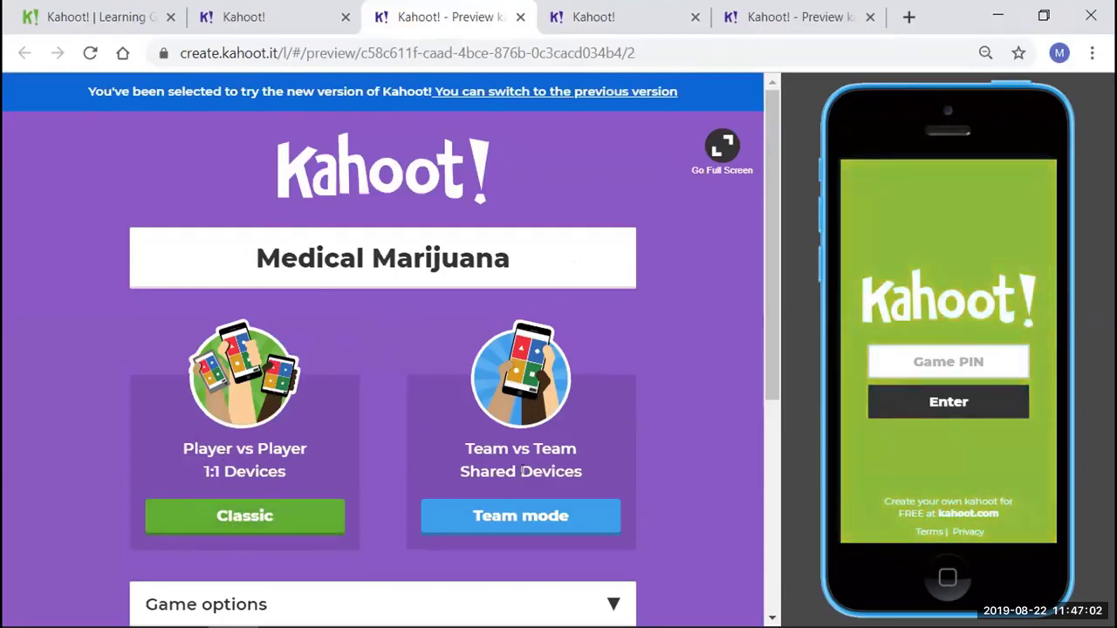
pyautogui.click(250, 522)
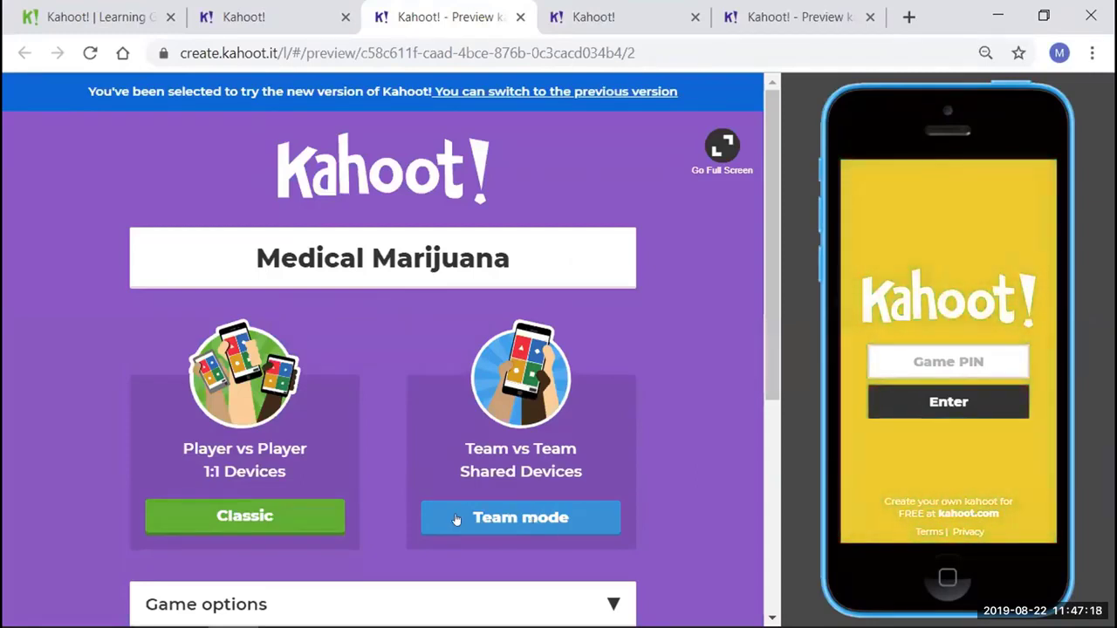
# Start the Classic game and submit game PIN 758503 on the phone preview
pyautogui.click(237, 519)
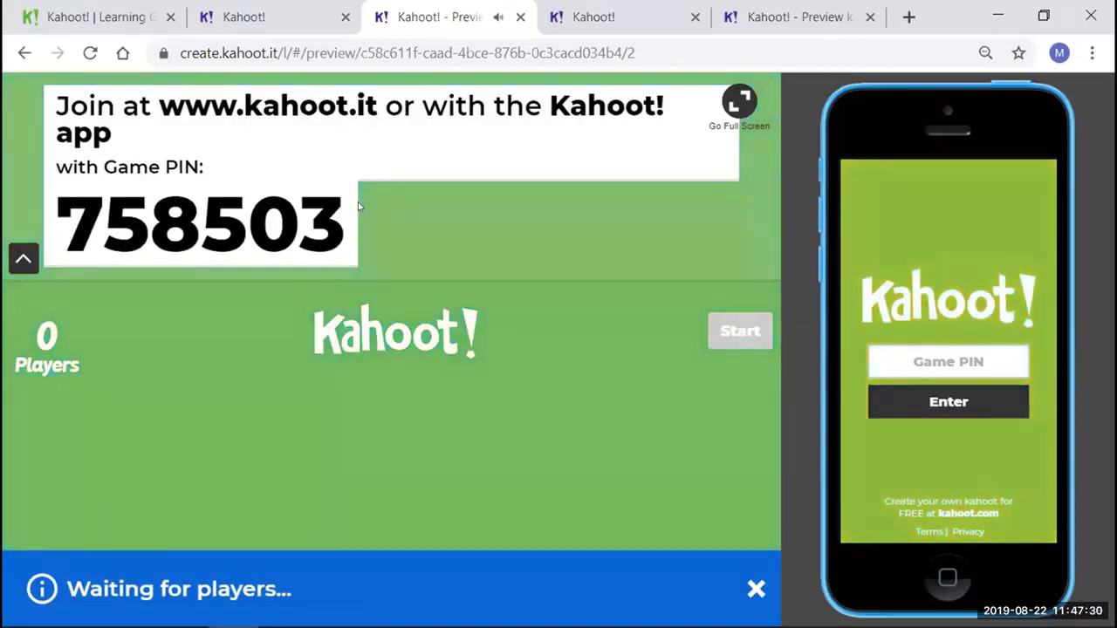
pyautogui.click(926, 361)
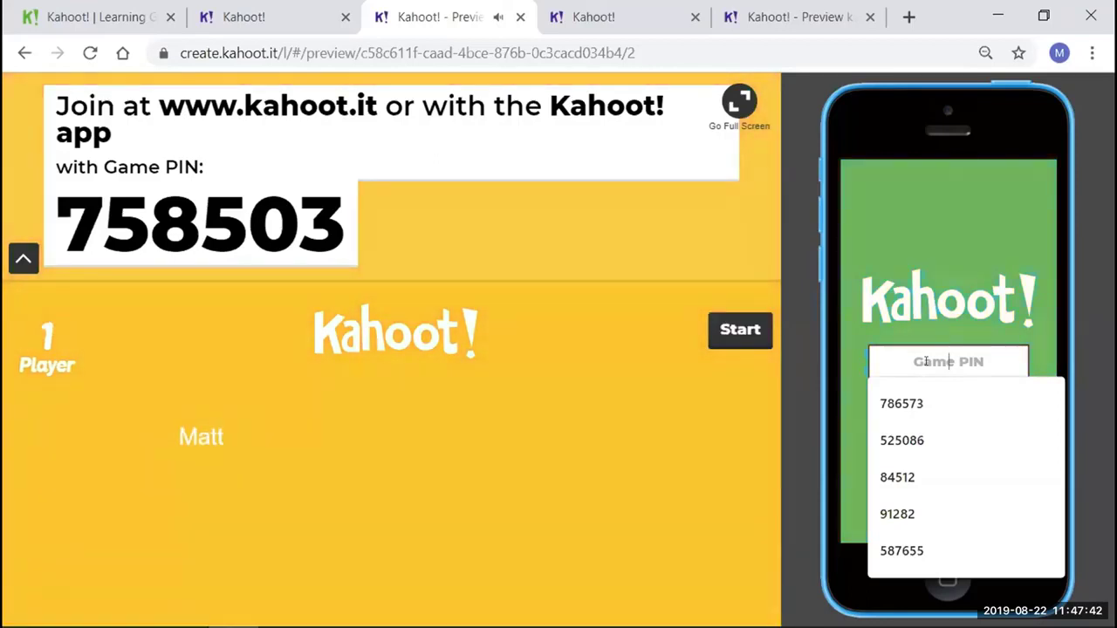
pyautogui.write('75')
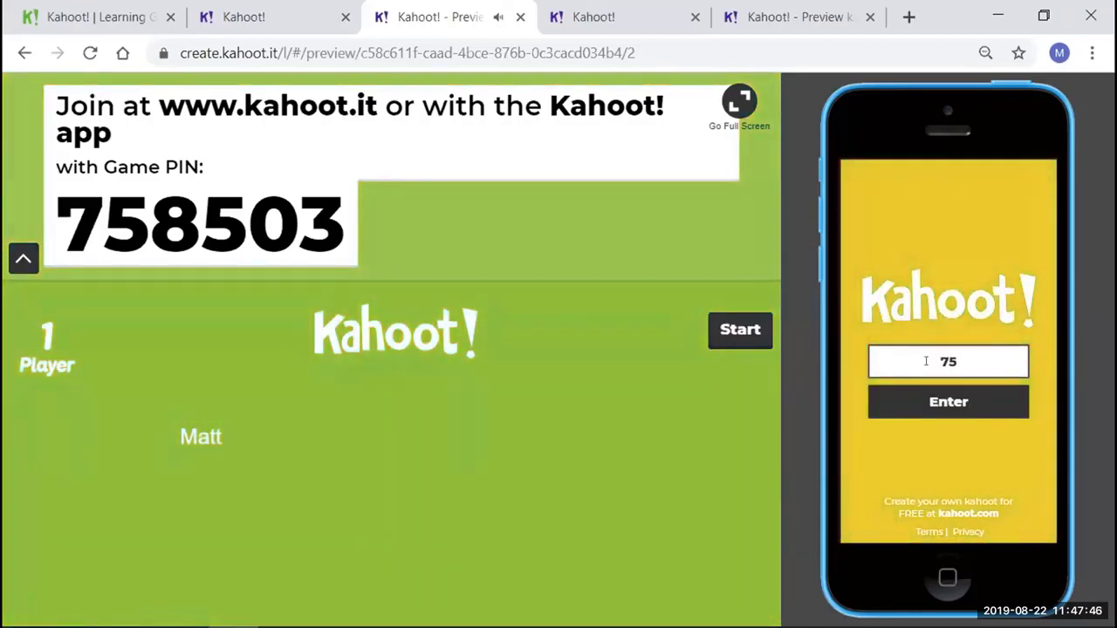
pyautogui.write('8')
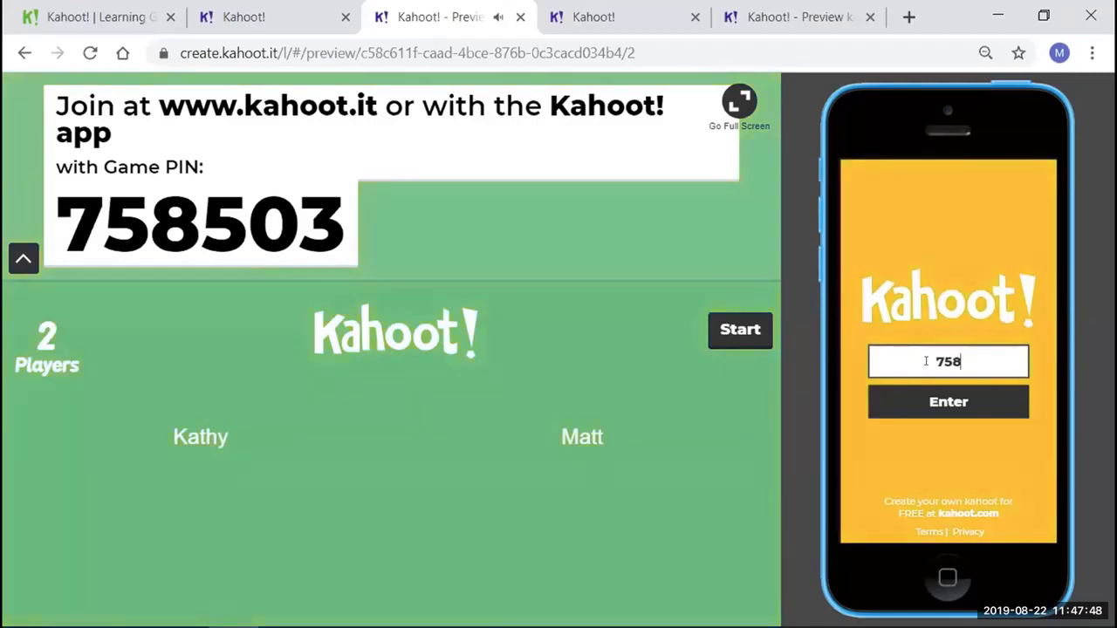
pyautogui.write('503')
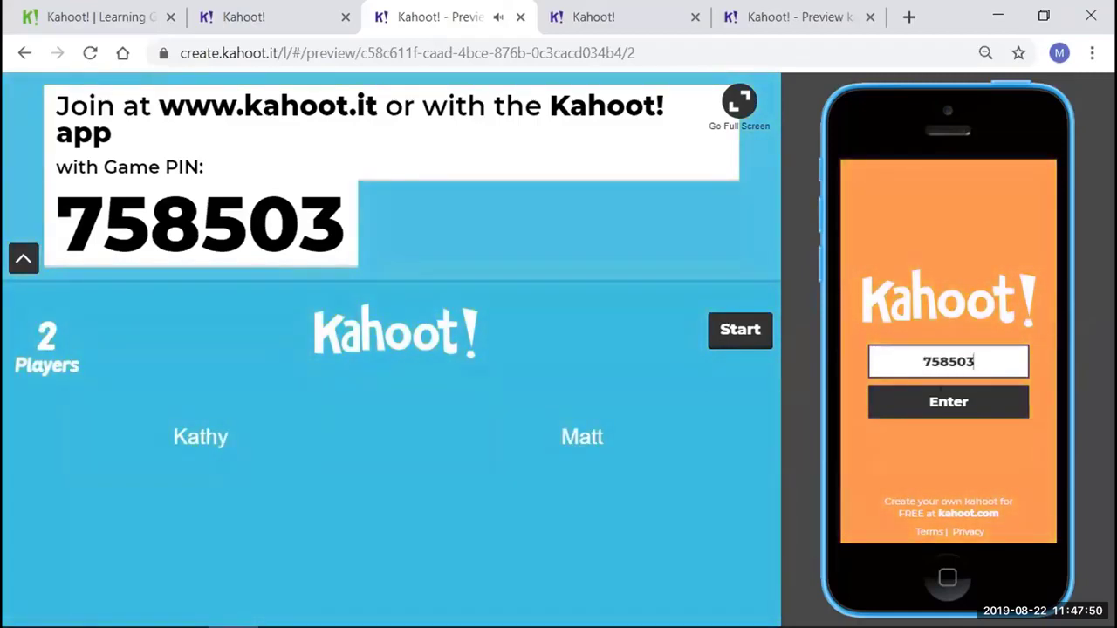
pyautogui.click(931, 401)
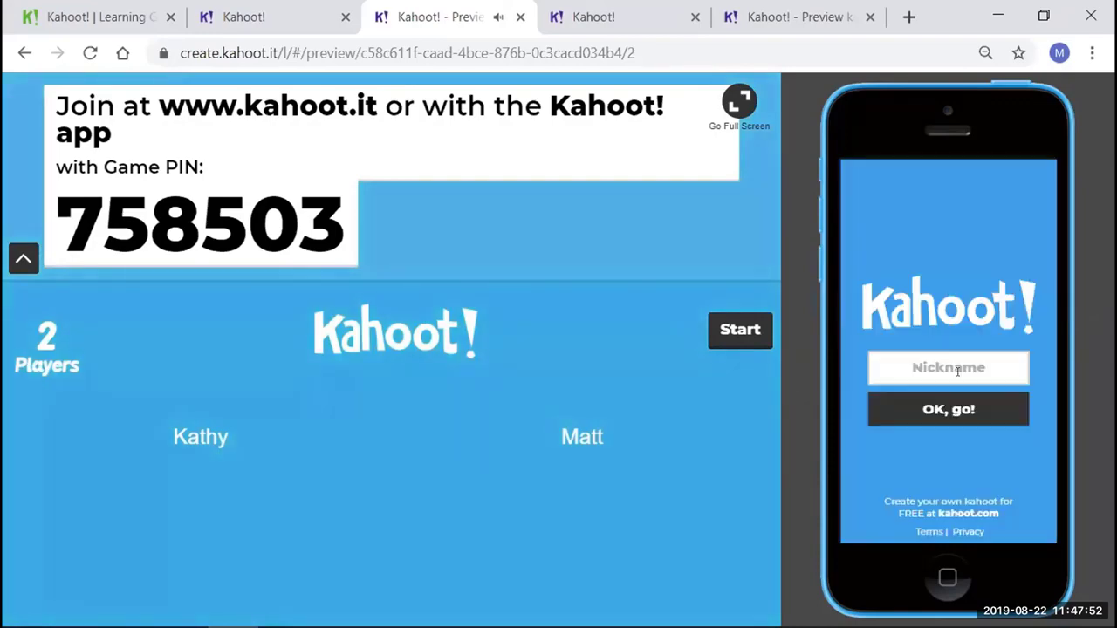
# Join the lobby from the phone using a previously used nickname
pyautogui.click(957, 370)
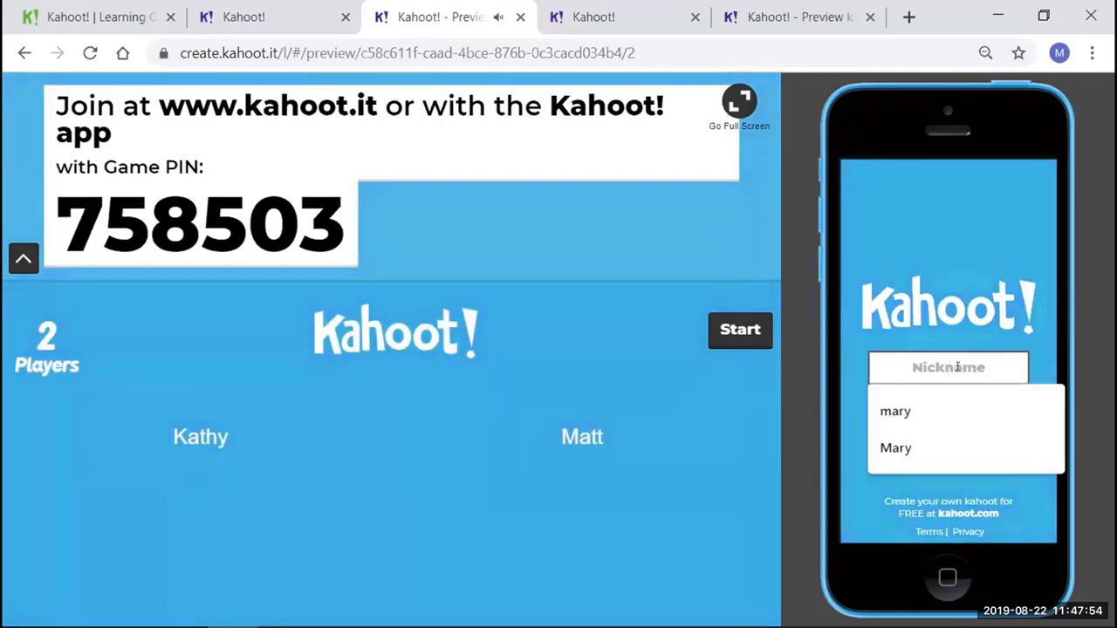
pyautogui.click(888, 447)
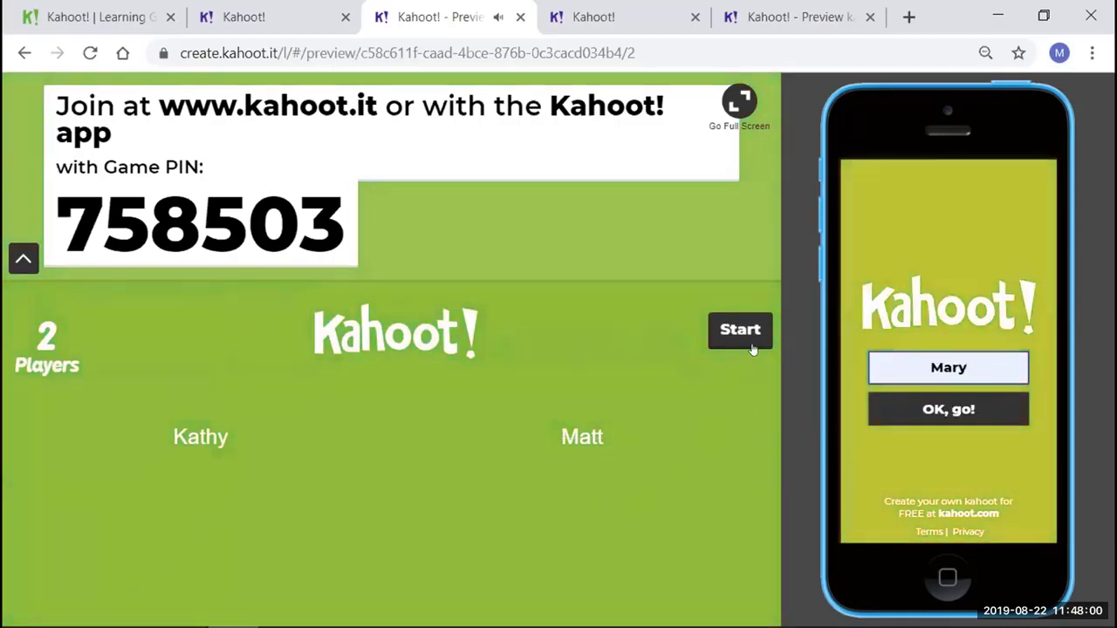
pyautogui.click(965, 416)
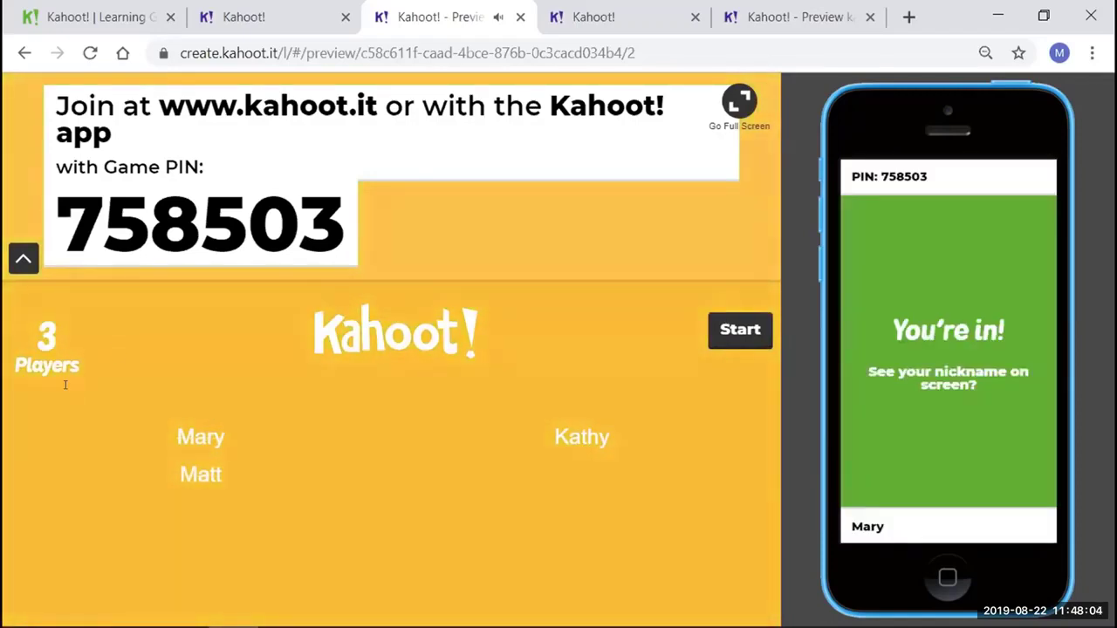
# Start the game, answer 'bloodstream' on the phone, and advance past the question 1 scoreboard
pyautogui.click(740, 340)
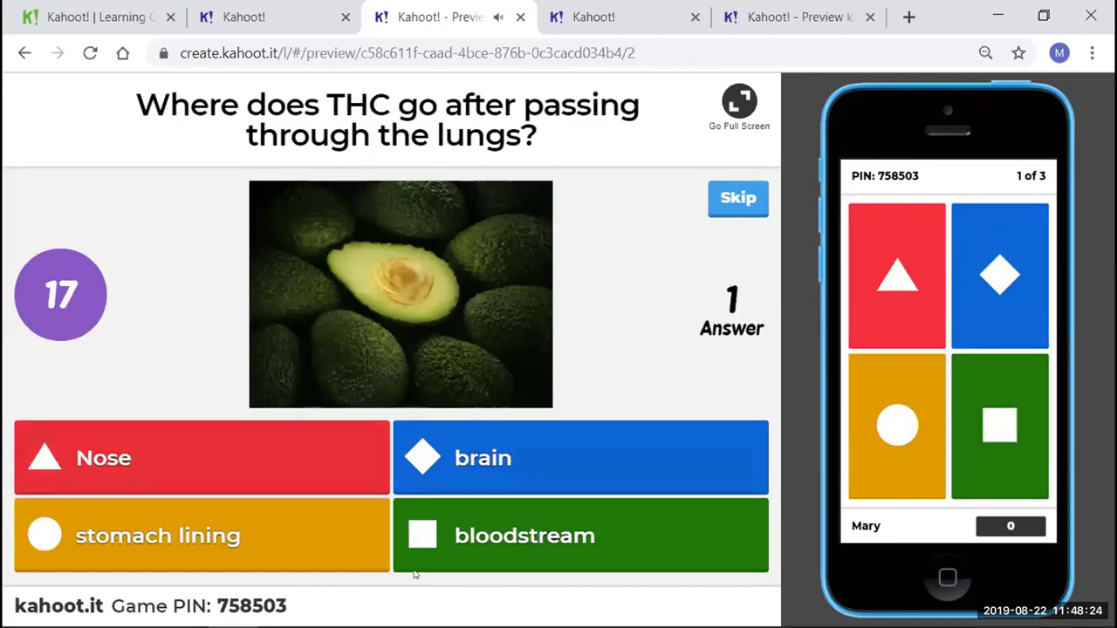
pyautogui.click(1023, 449)
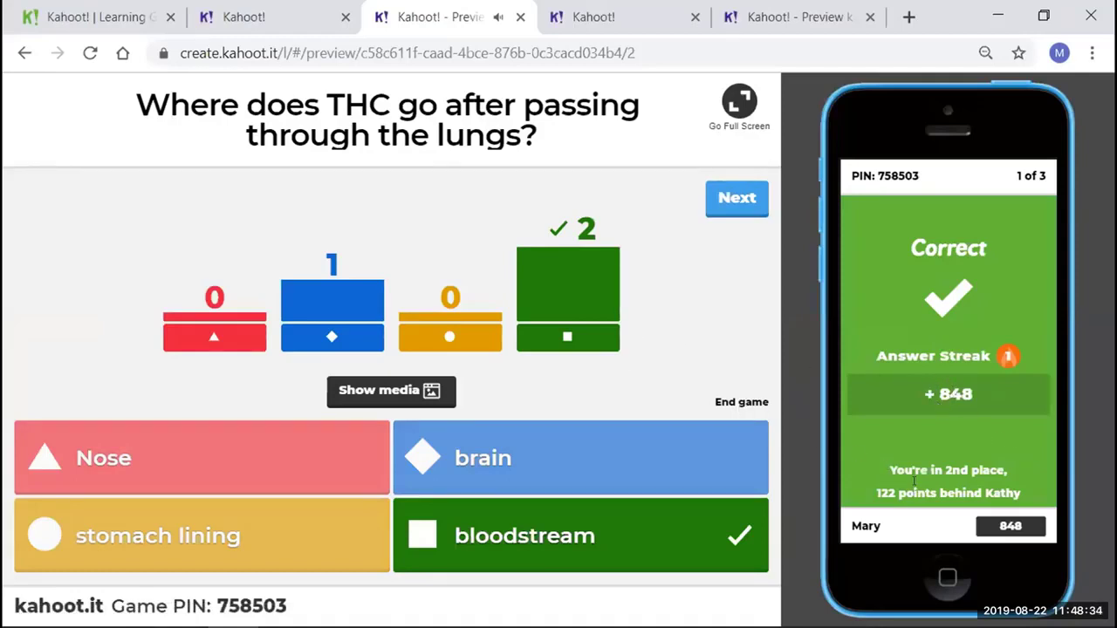
pyautogui.click(740, 206)
pyautogui.click(742, 199)
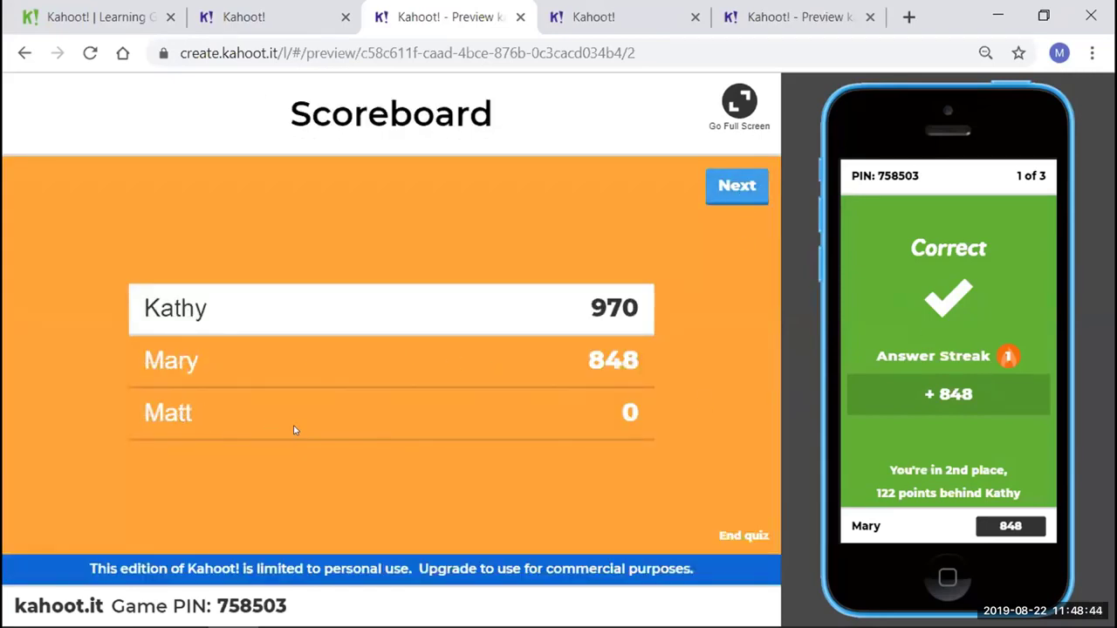
pyautogui.click(742, 191)
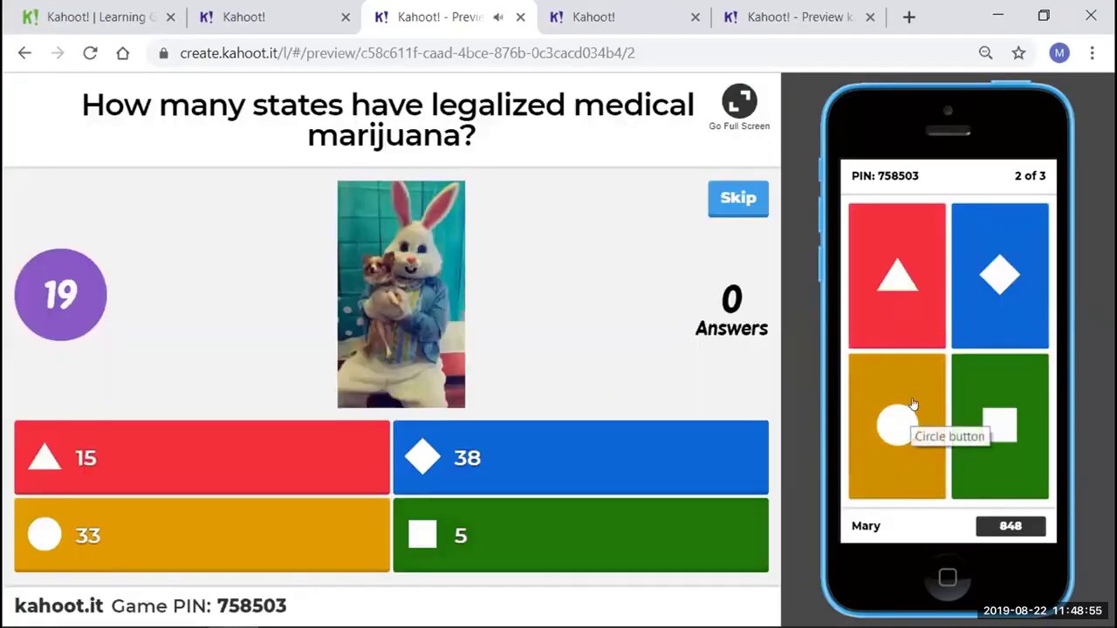
# Answer 33 on the phone for question 2, then advance past the scoreboard to question 3
pyautogui.click(907, 411)
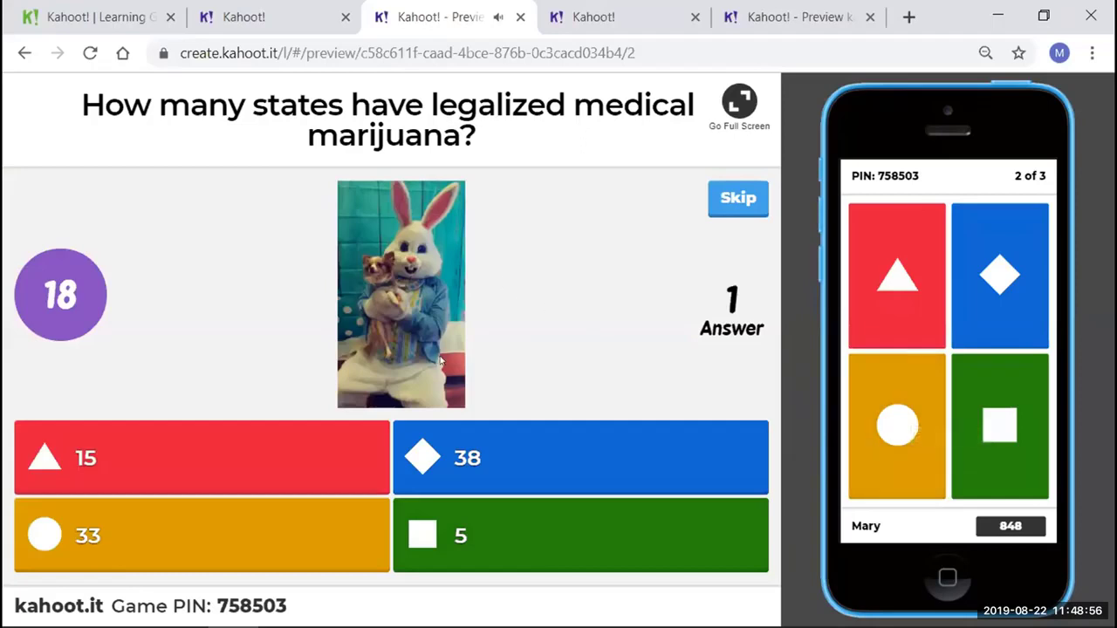
pyautogui.click(923, 309)
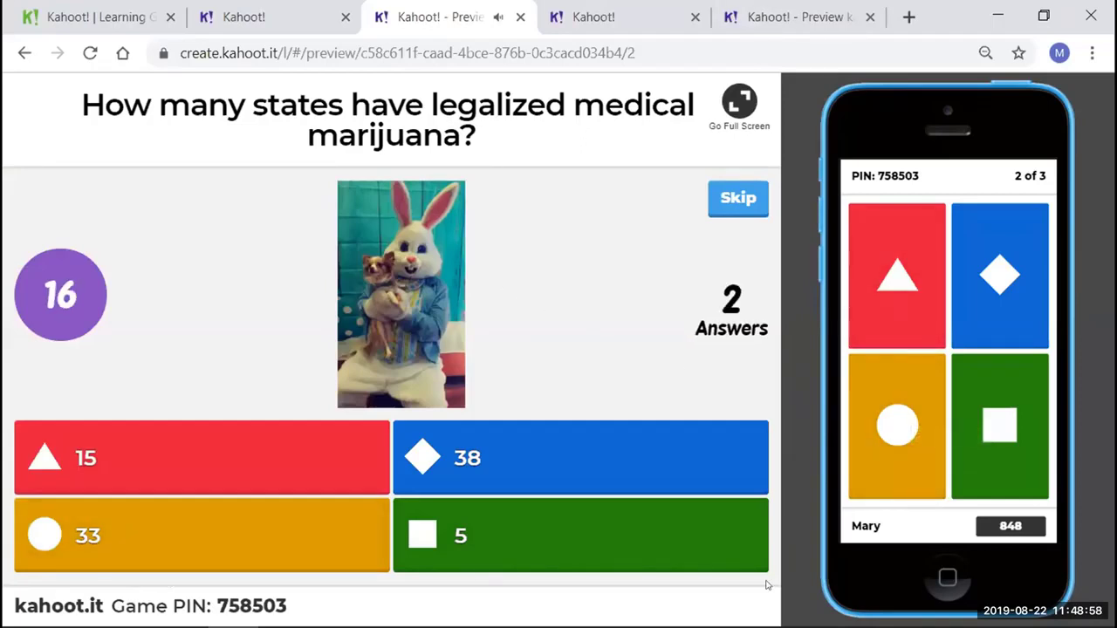
pyautogui.click(910, 441)
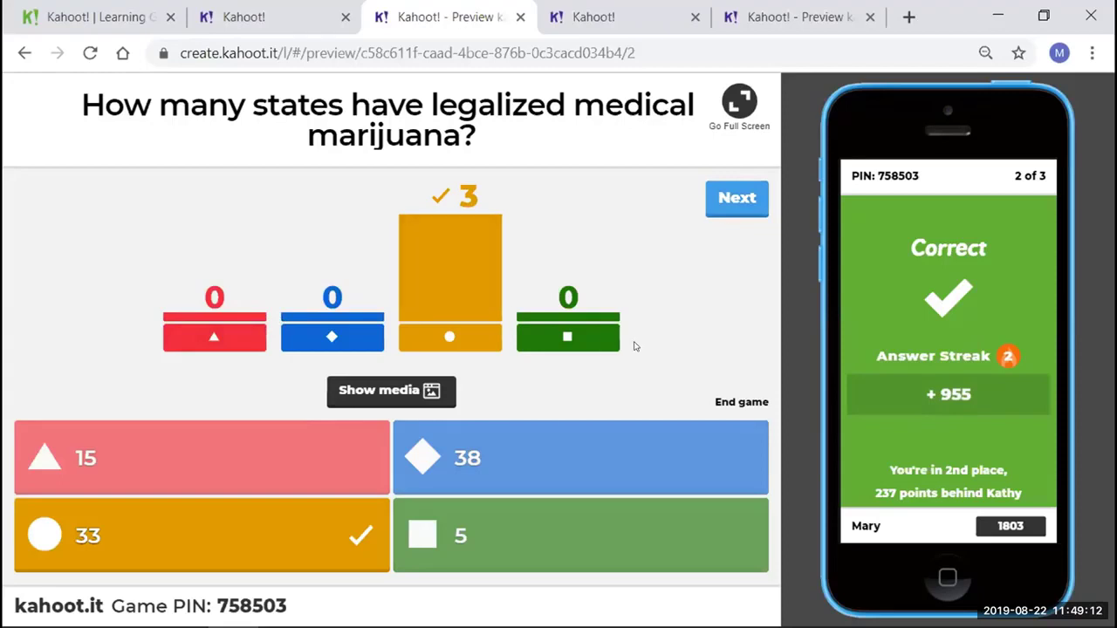
pyautogui.click(737, 198)
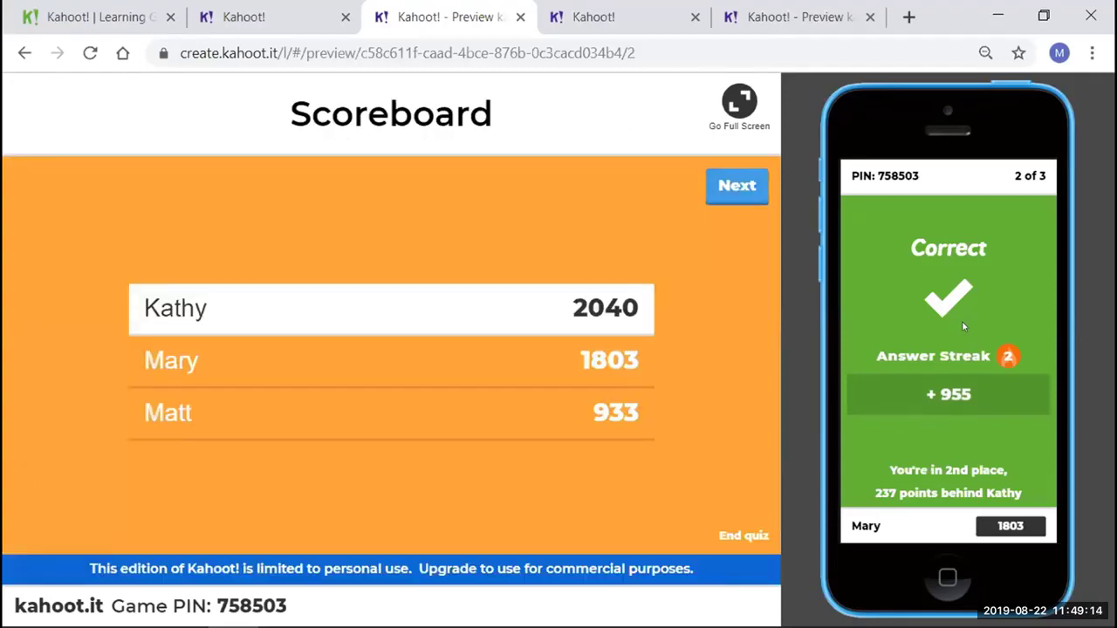
pyautogui.click(737, 188)
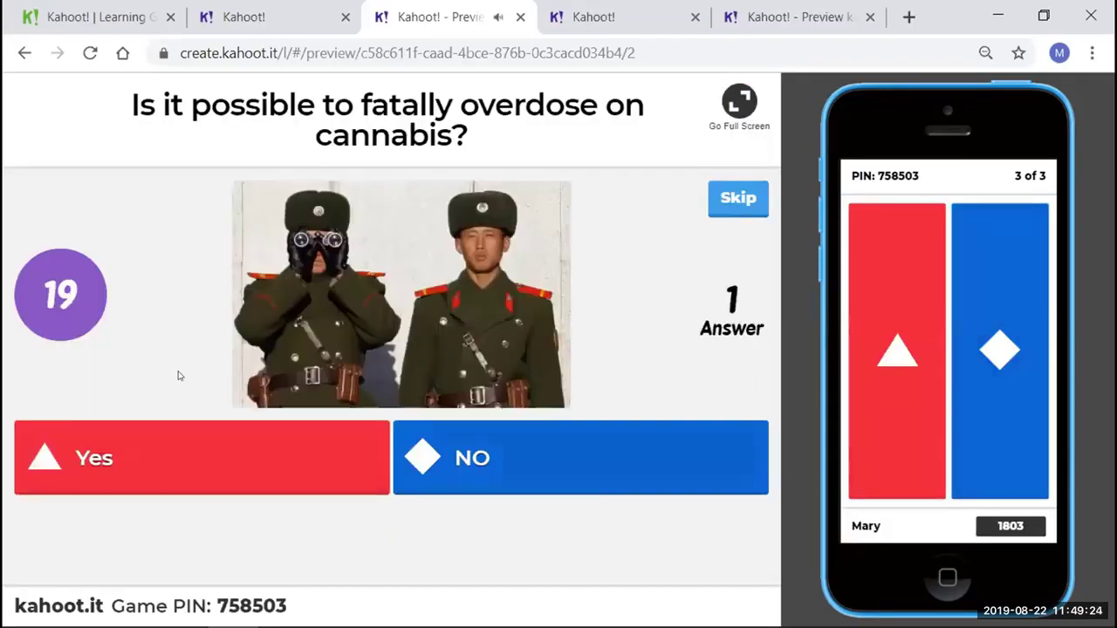
# Answer NO to the final question on the phone and advance to the podium
pyautogui.click(1001, 347)
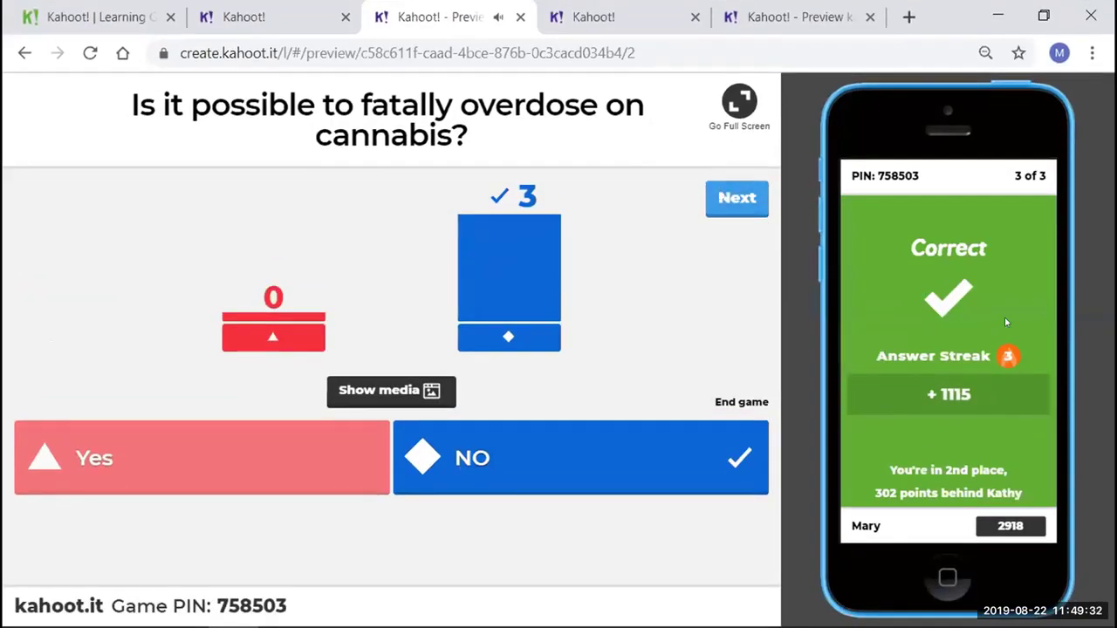
pyautogui.click(727, 202)
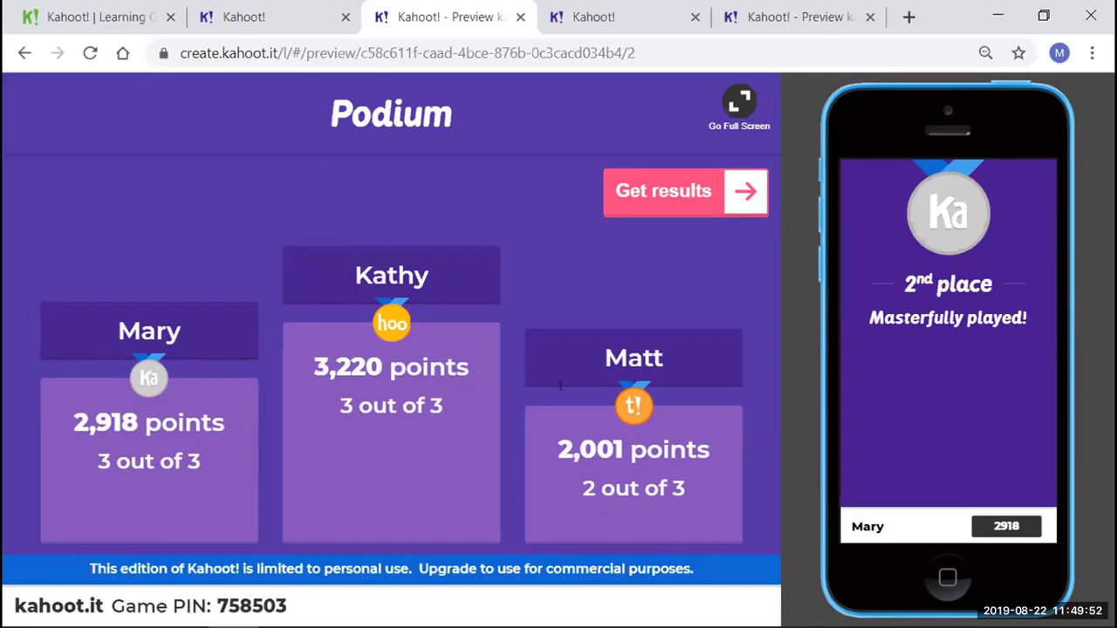
# Show the final results and rate the game four stars, learned yes, recommend yes, feeling happy
pyautogui.click(664, 193)
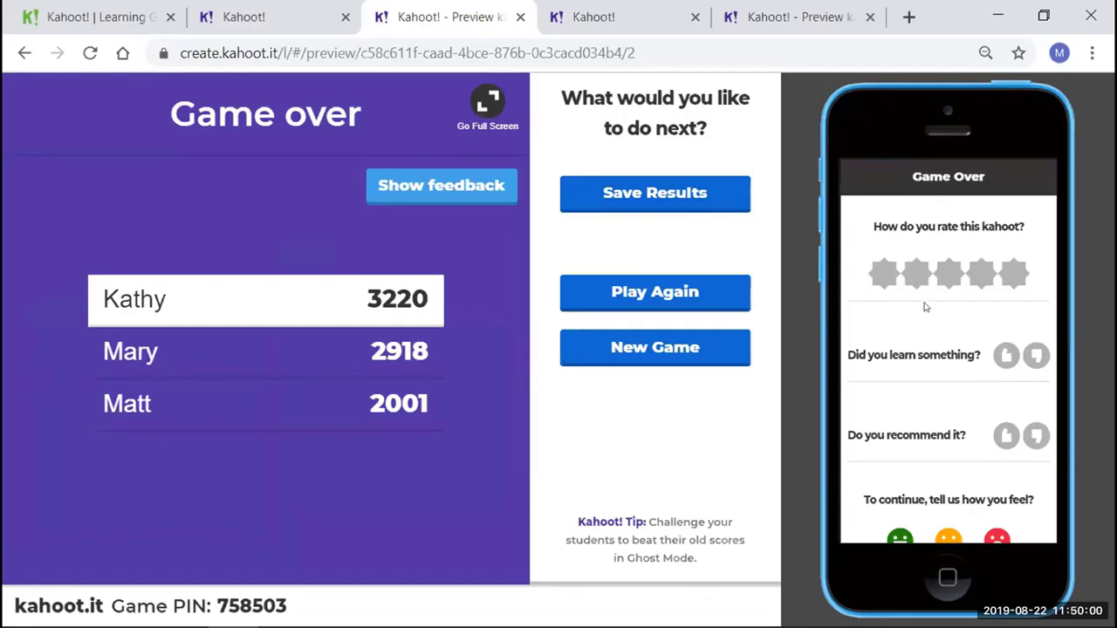
pyautogui.click(980, 281)
pyautogui.click(994, 358)
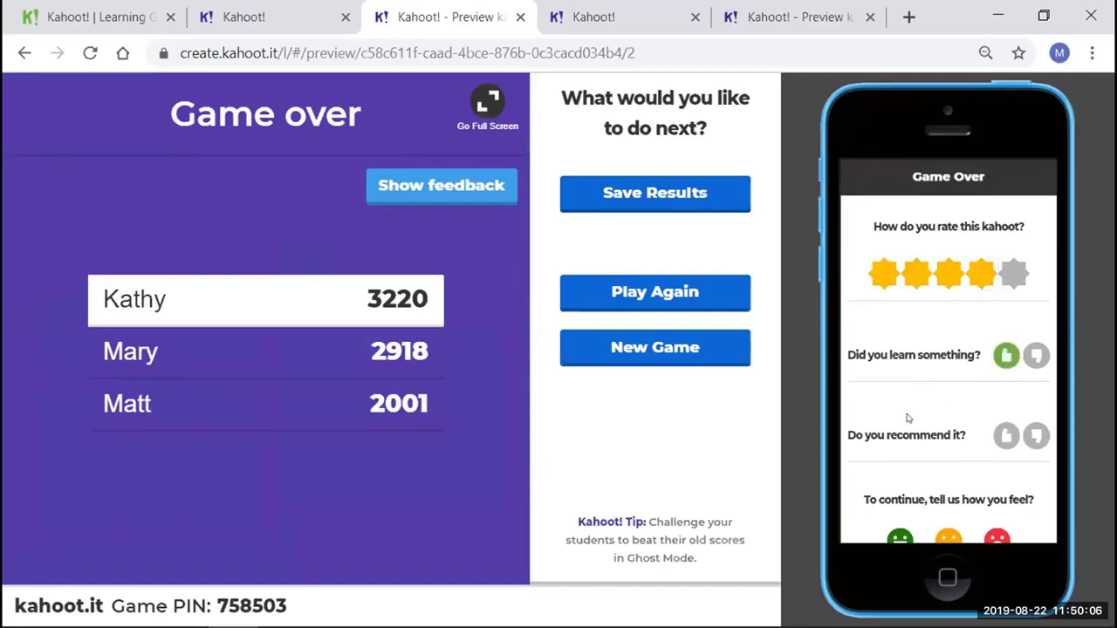
pyautogui.click(1005, 438)
pyautogui.click(899, 535)
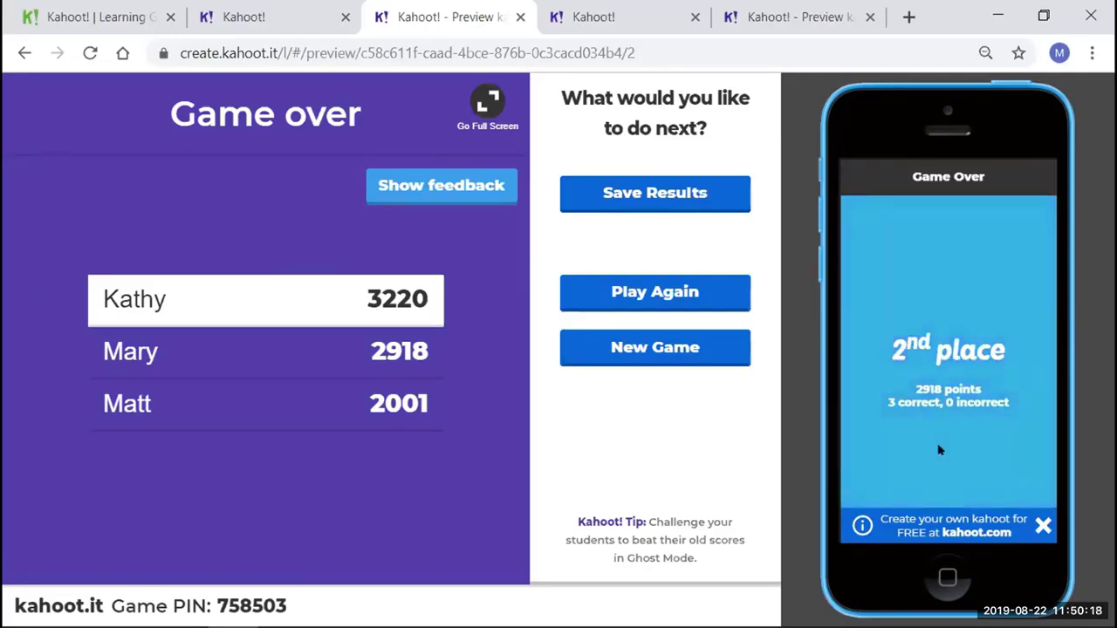
# Switch the game results to the player feedback summary and ratings
pyautogui.click(441, 187)
pyautogui.click(432, 190)
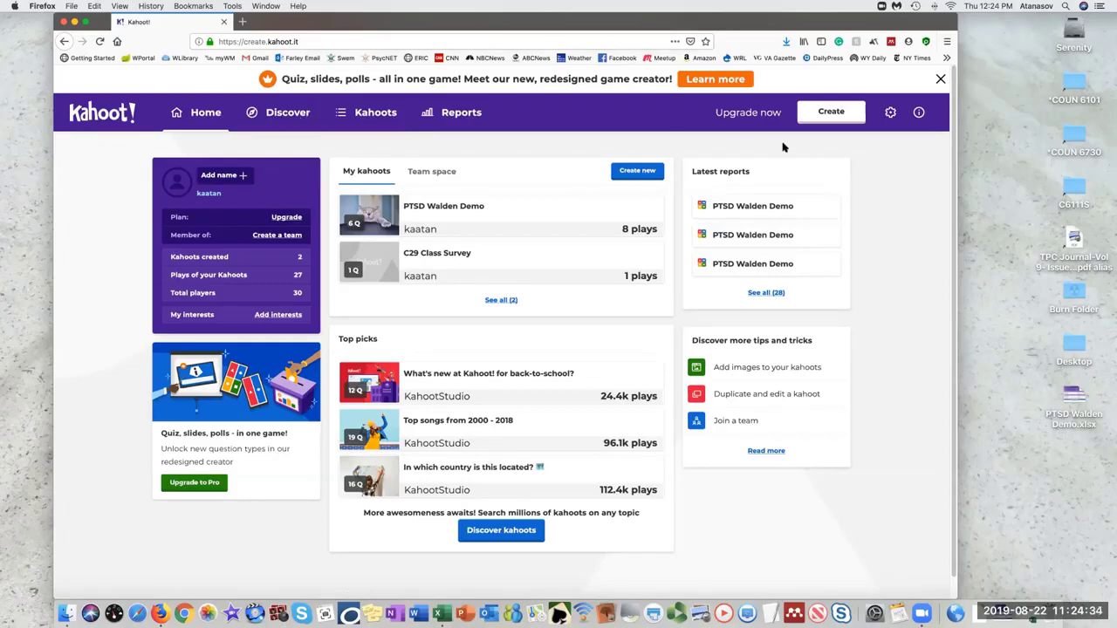
# Search Discover for 'ptsd w', open the PTSD Walden Demo suggestion, then go back
pyautogui.click(309, 115)
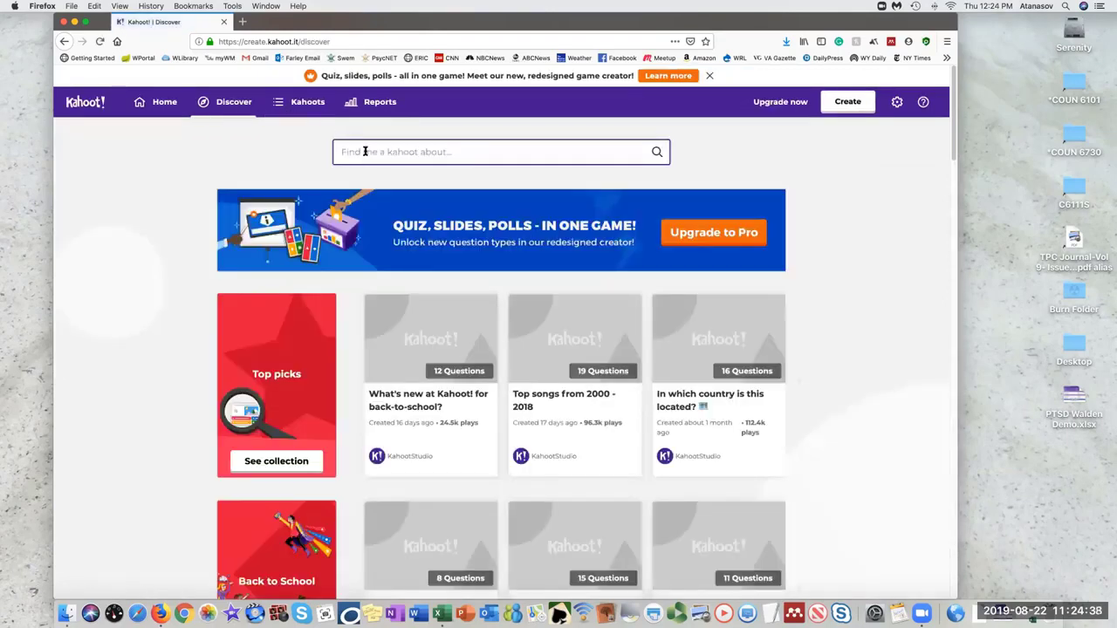
pyautogui.click(365, 151)
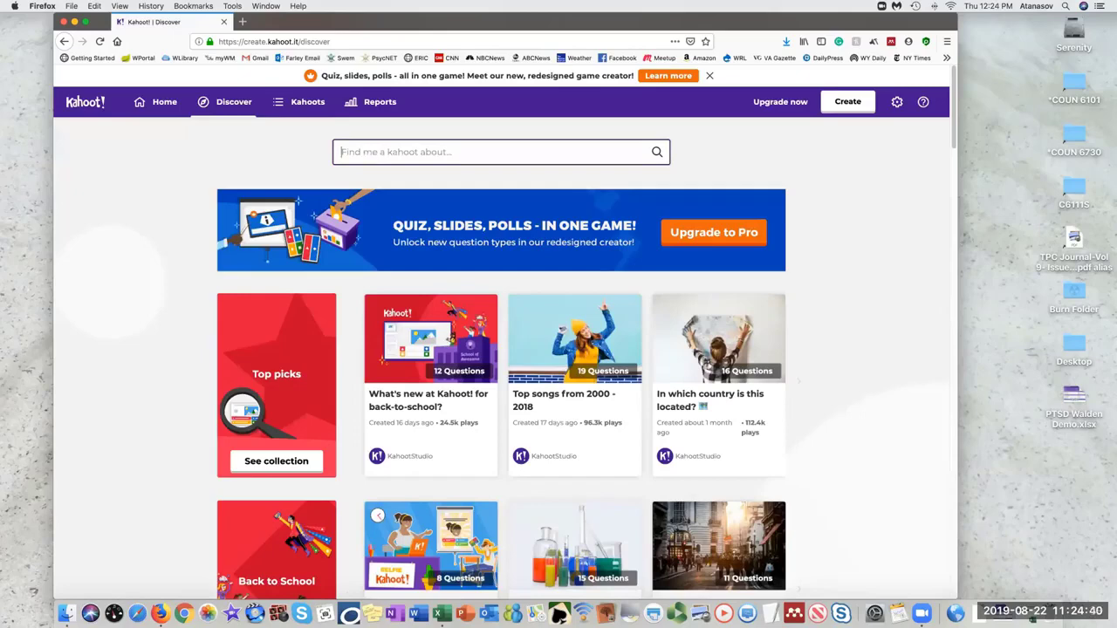
pyautogui.write('ptsd walden')
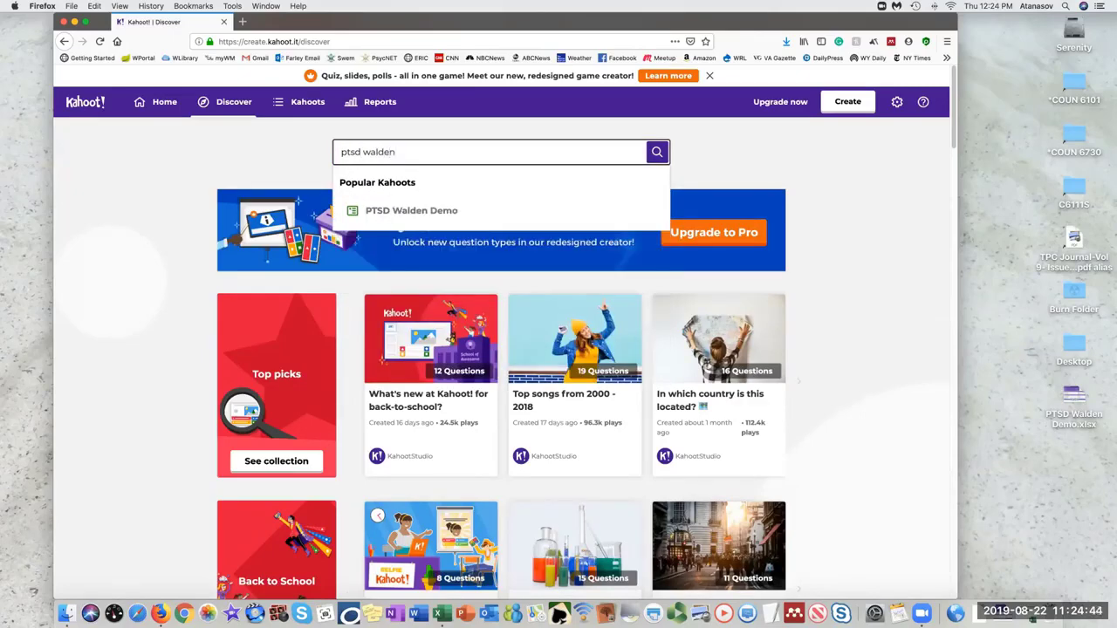
pyautogui.click(403, 213)
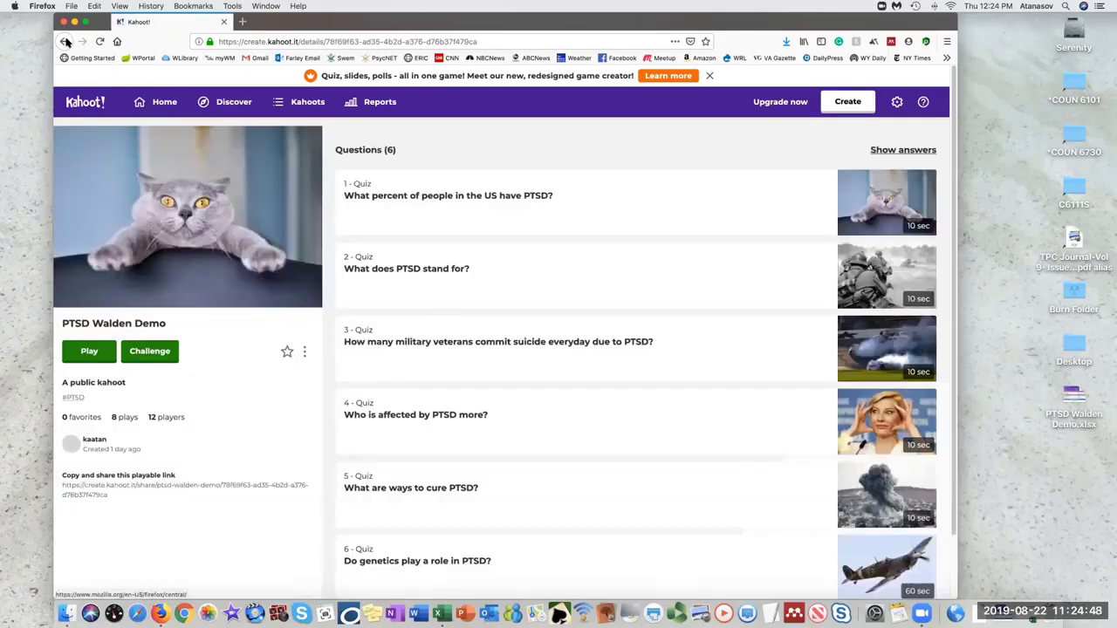
pyautogui.click(65, 42)
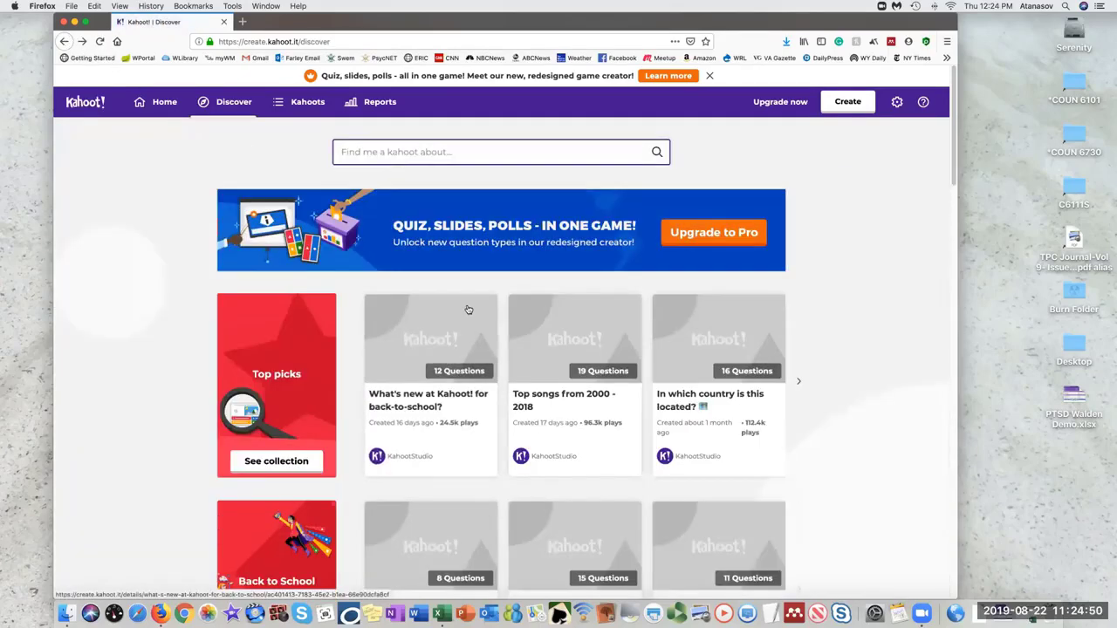
# Search public kahoots for 'ptsd' and browse the results
pyautogui.write('ptsd')
pyautogui.press('Return')
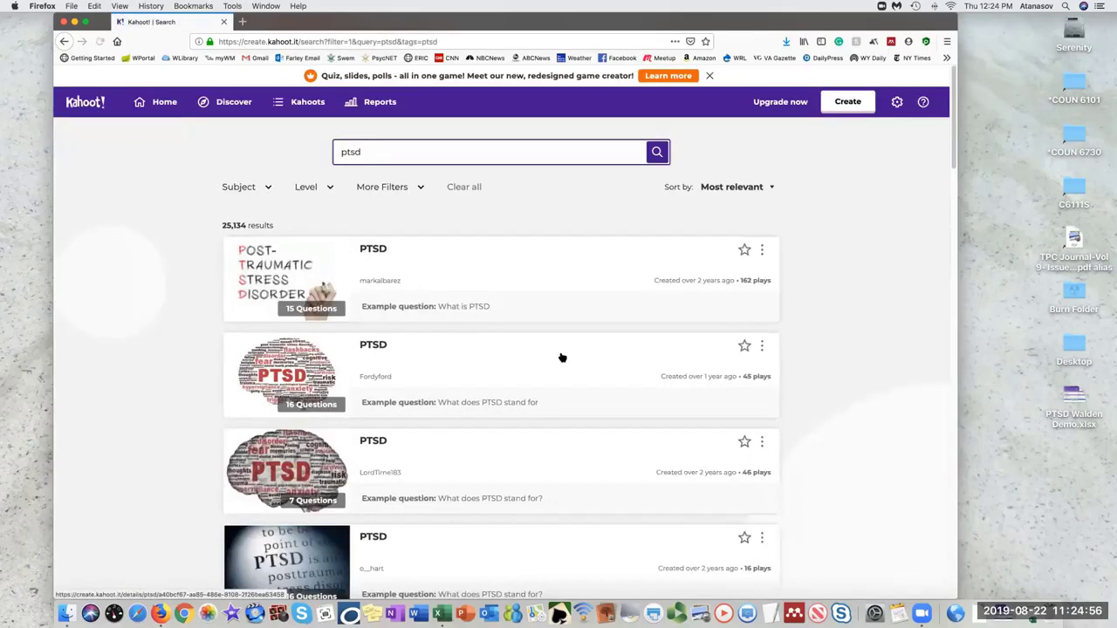
pyautogui.scroll(-1, 549, 355)
pyautogui.scroll(1, 549, 355)
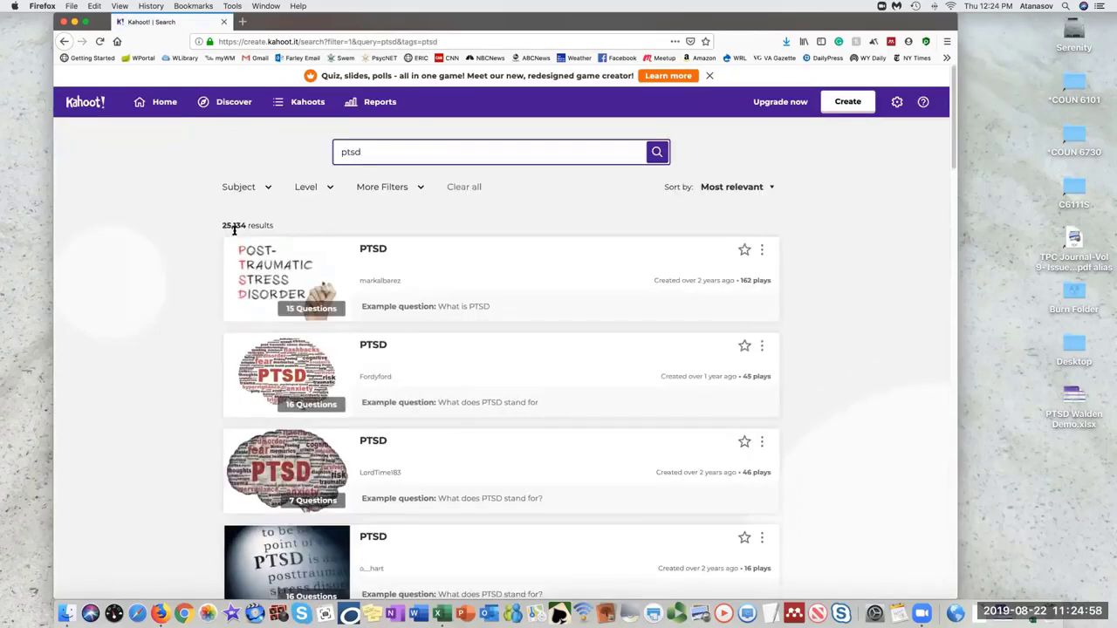
pyautogui.scroll(-10, 507, 374)
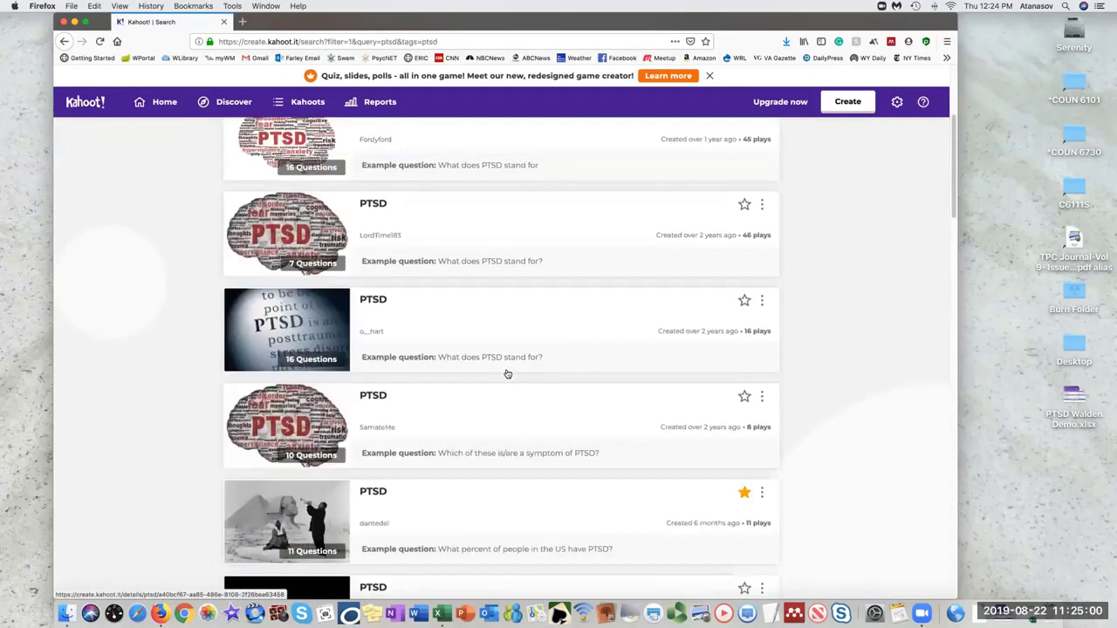
pyautogui.scroll(-4, 505, 374)
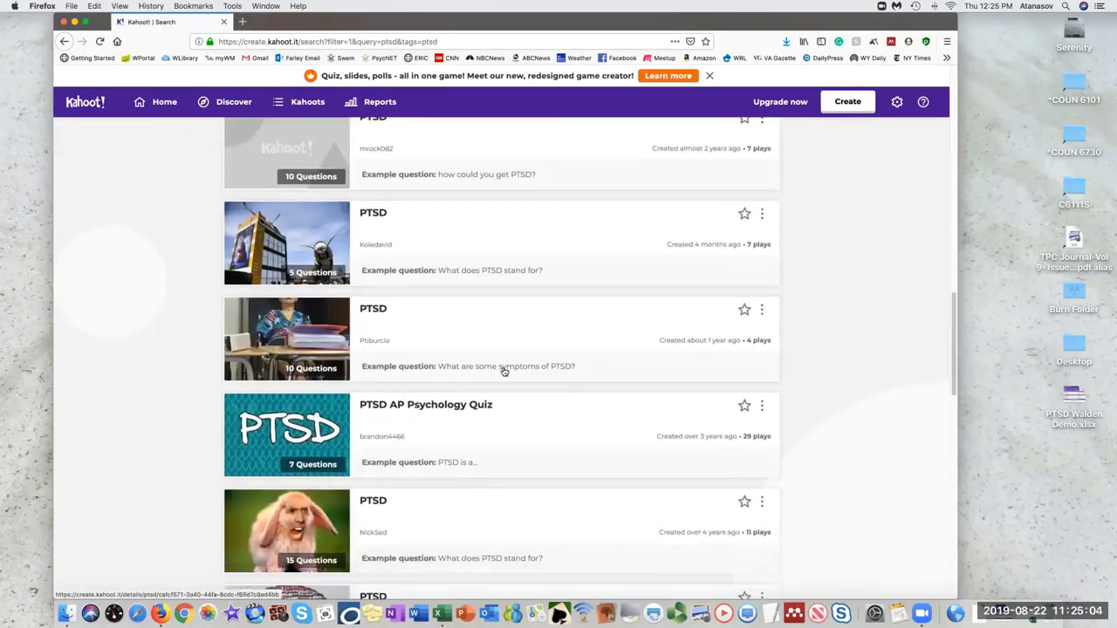
pyautogui.scroll(15, 503, 370)
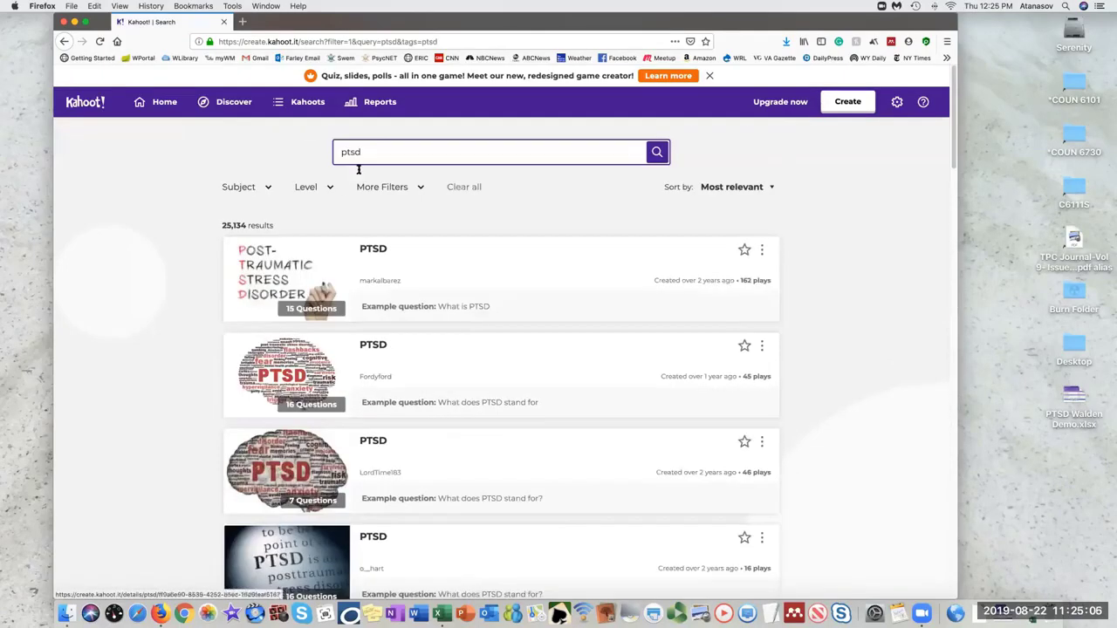
# Extend the query with 'wa' and open the PTSD Walden Demo details page
pyautogui.click(386, 151)
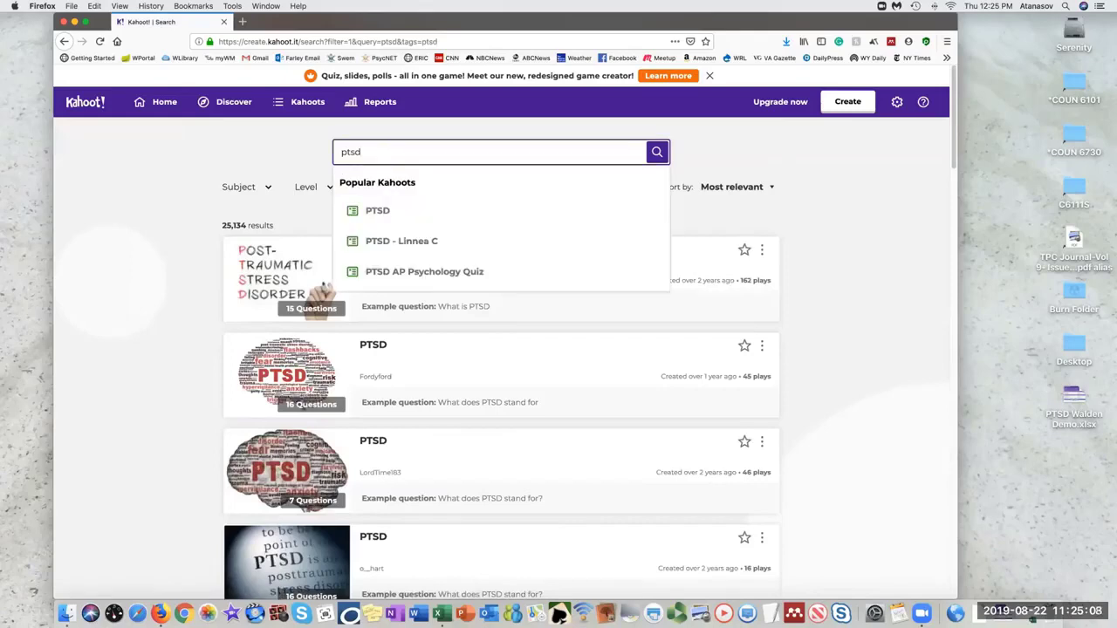
pyautogui.write('walden')
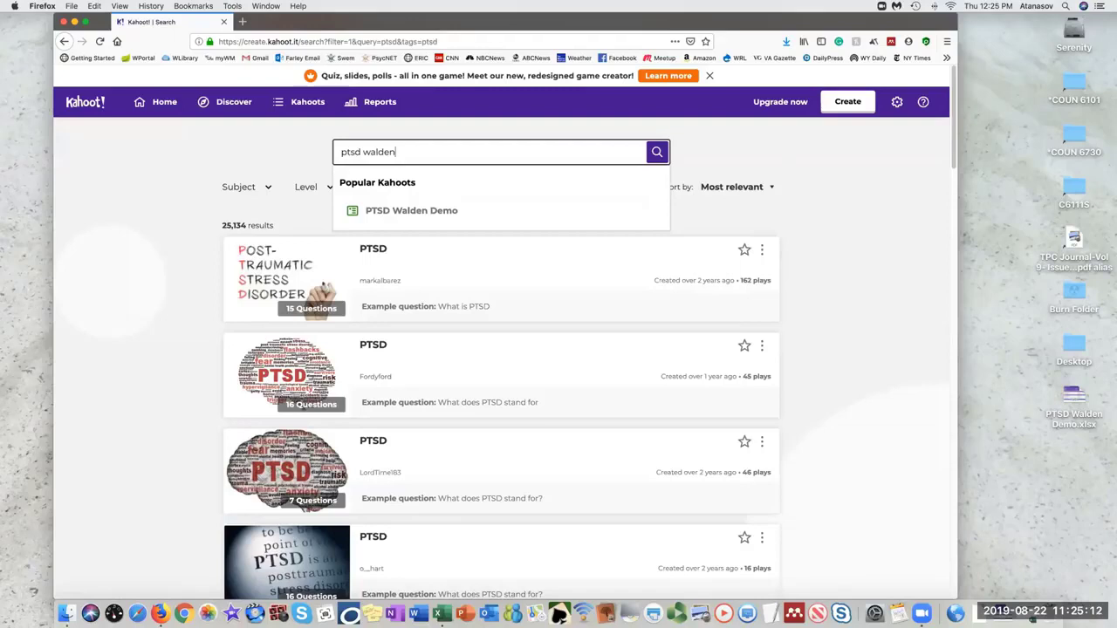
pyautogui.click(411, 209)
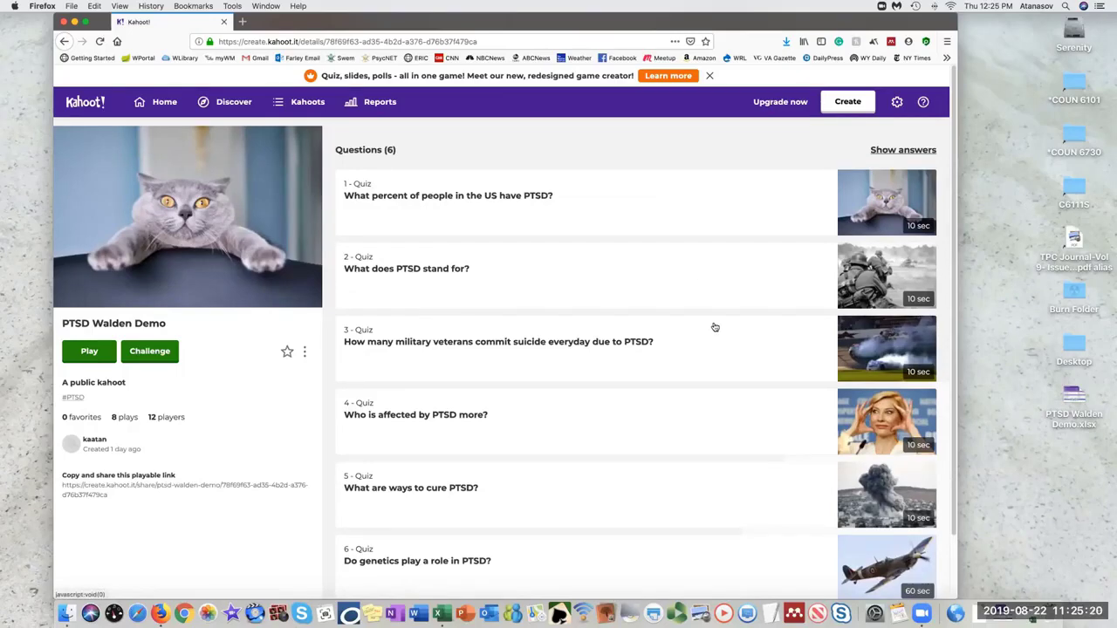
# Duplicate PTSD Walden Demo from its details page's options menu
pyautogui.scroll(-2, 715, 327)
pyautogui.scroll(2, 714, 327)
pyautogui.click(303, 353)
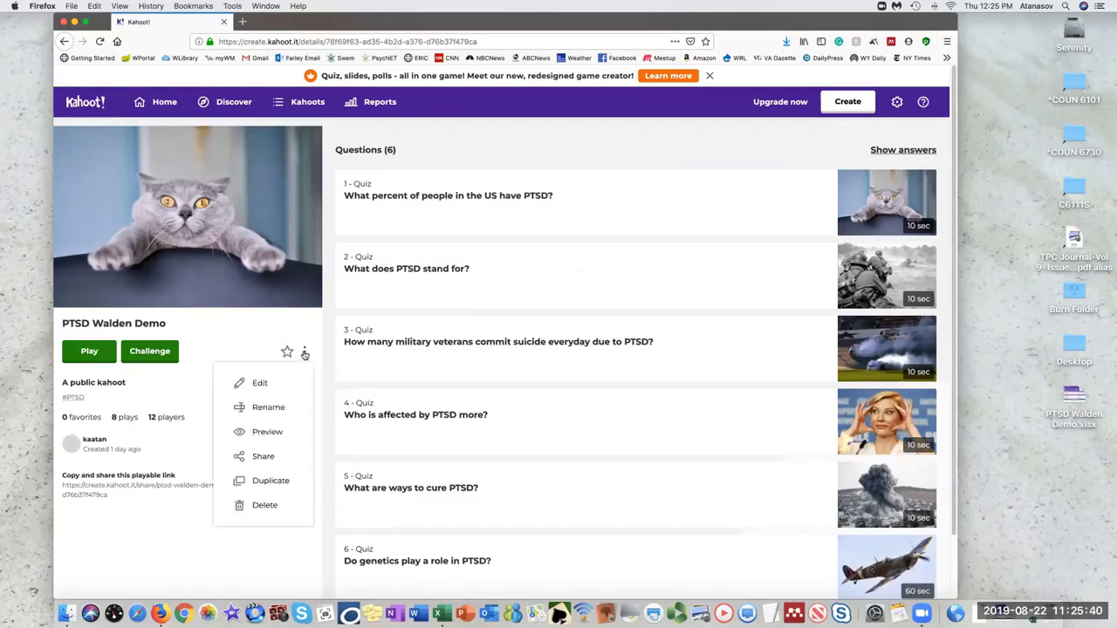
pyautogui.click(271, 481)
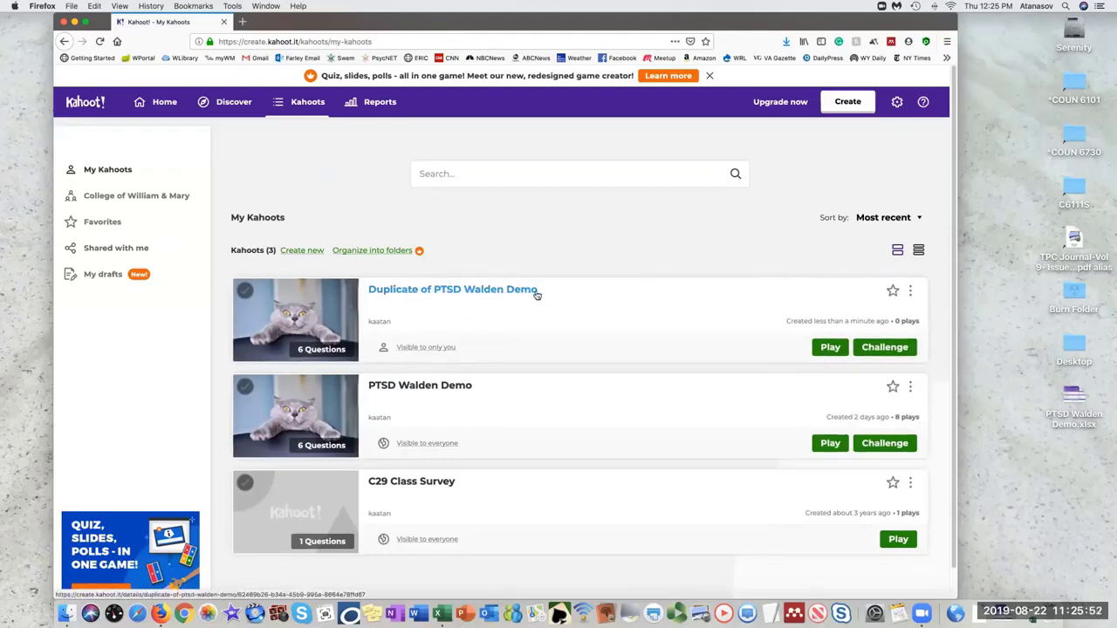
# Open the Duplicate of PTSD Walden Demo in the creator via its options menu's Edit choice
pyautogui.click(911, 293)
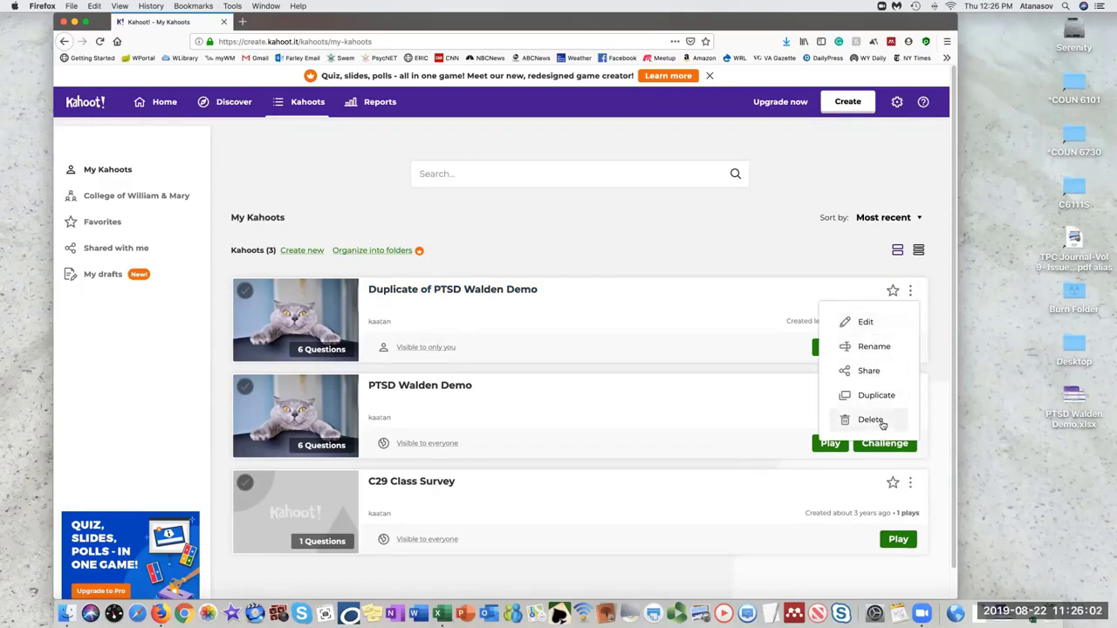
pyautogui.click(869, 323)
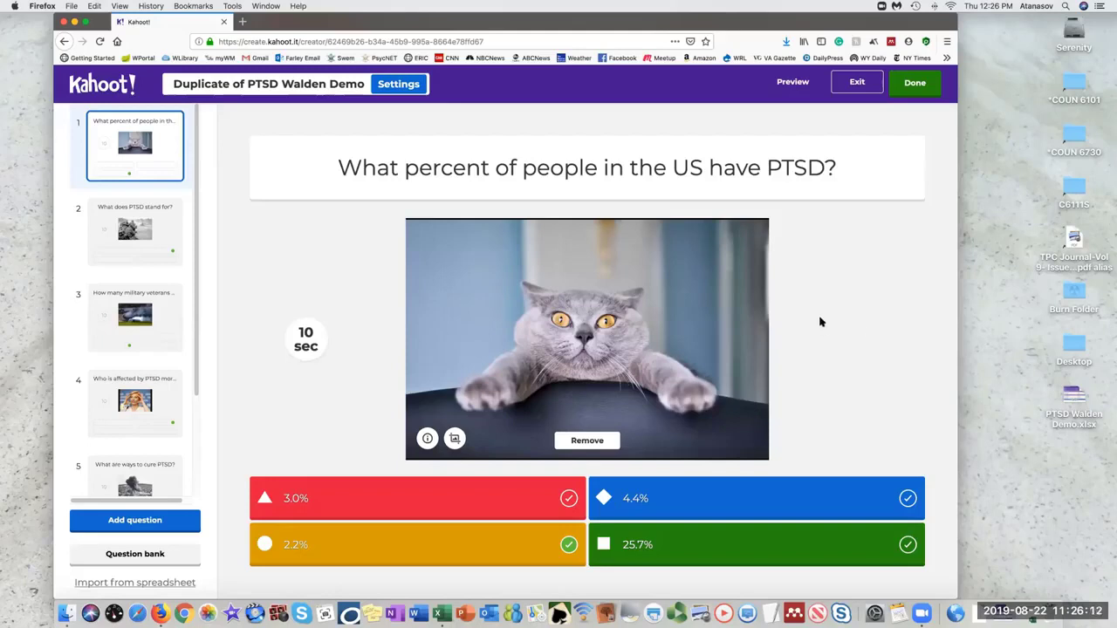
pyautogui.scroll(-3, 198, 270)
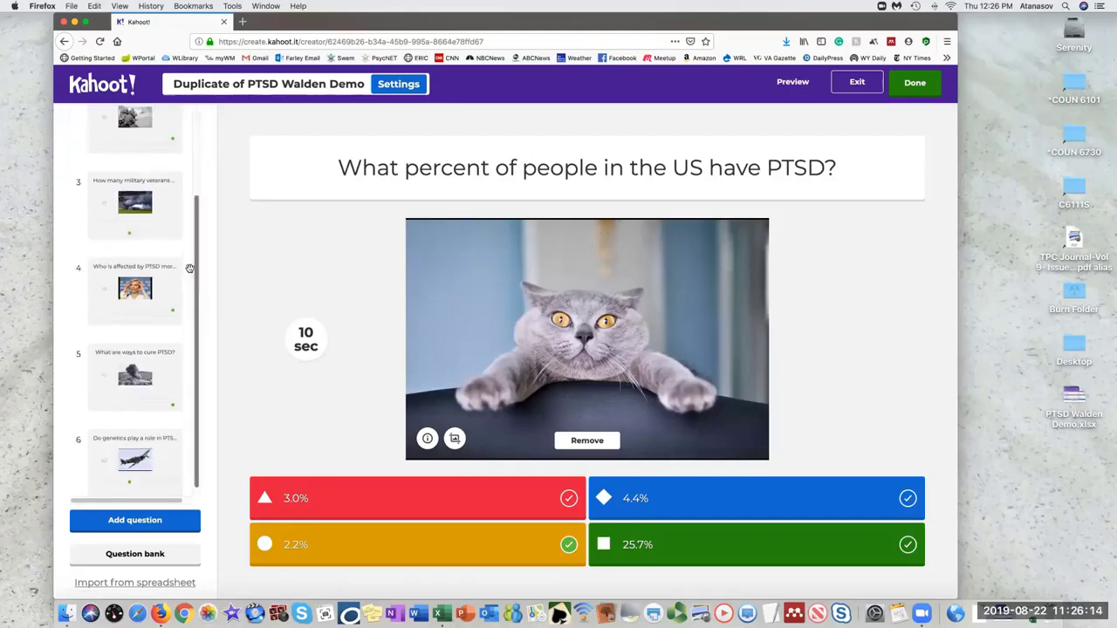
pyautogui.scroll(3, 187, 268)
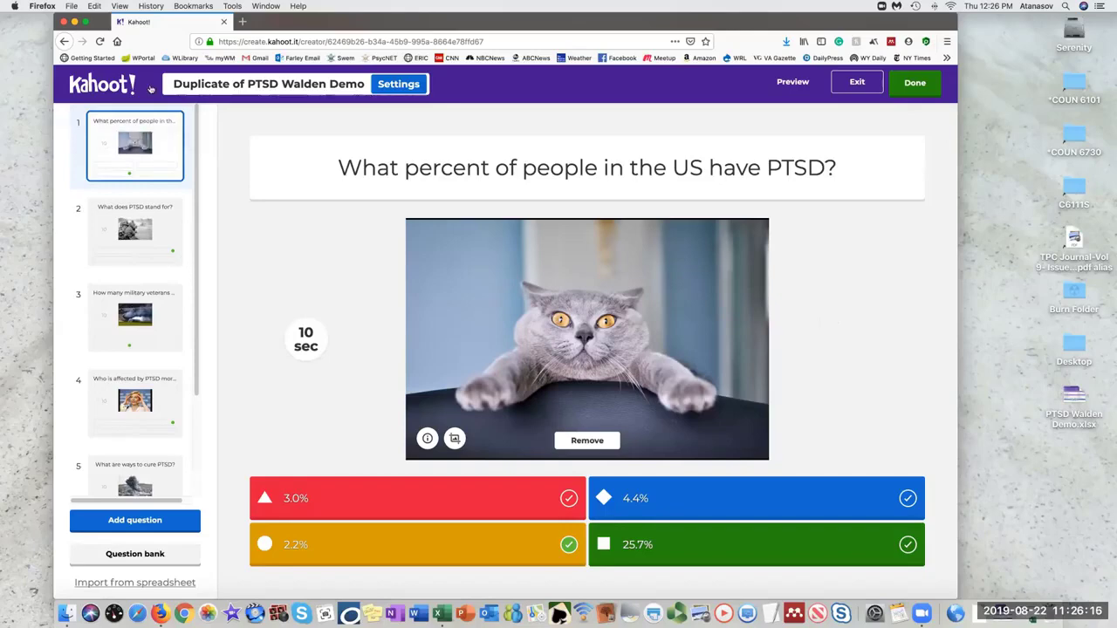
# Rename the kahoot to 'PTSD Test' in its summary settings
pyautogui.click(408, 88)
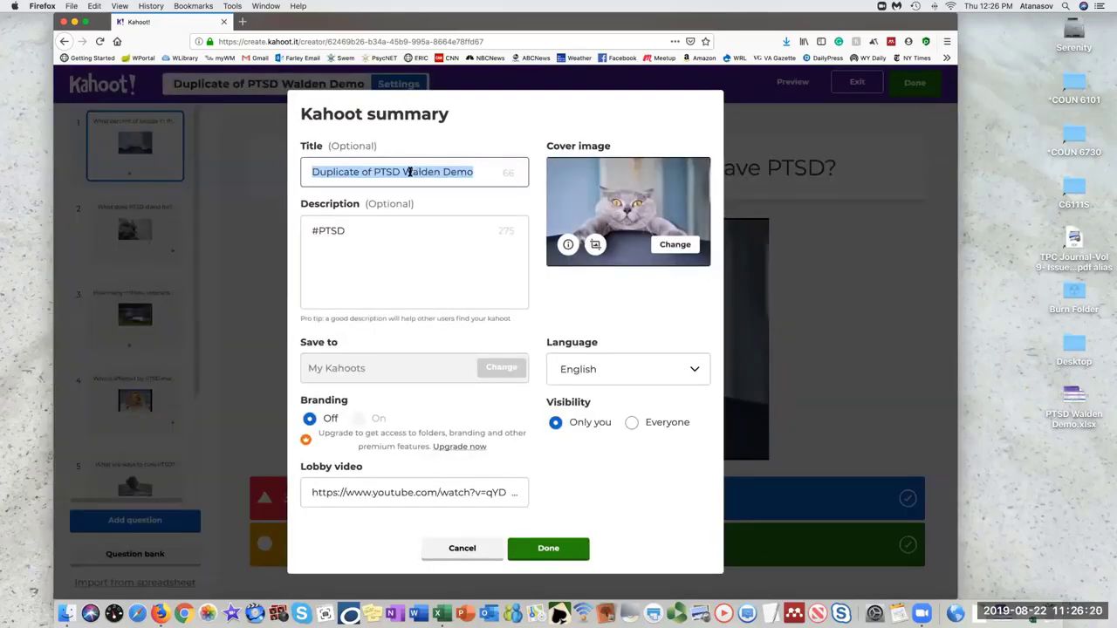
pyautogui.click(480, 171)
pyautogui.moveTo(480, 171); pyautogui.dragTo(280, 166)
pyautogui.write('PTSD Test')
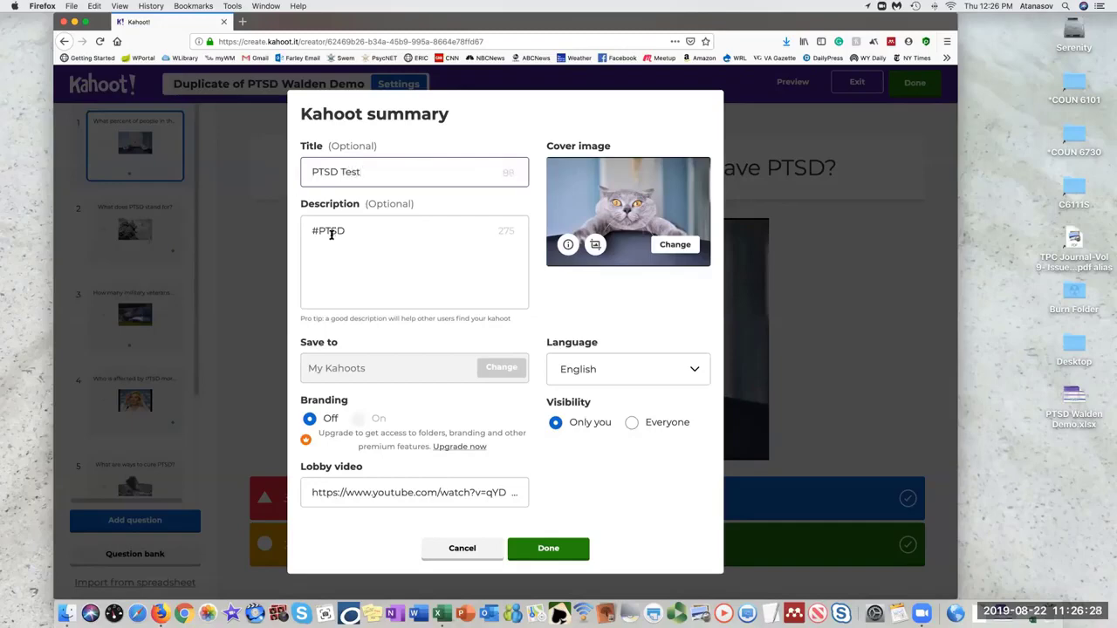
# Set the cat picture from the image library as the cover image
pyautogui.click(667, 245)
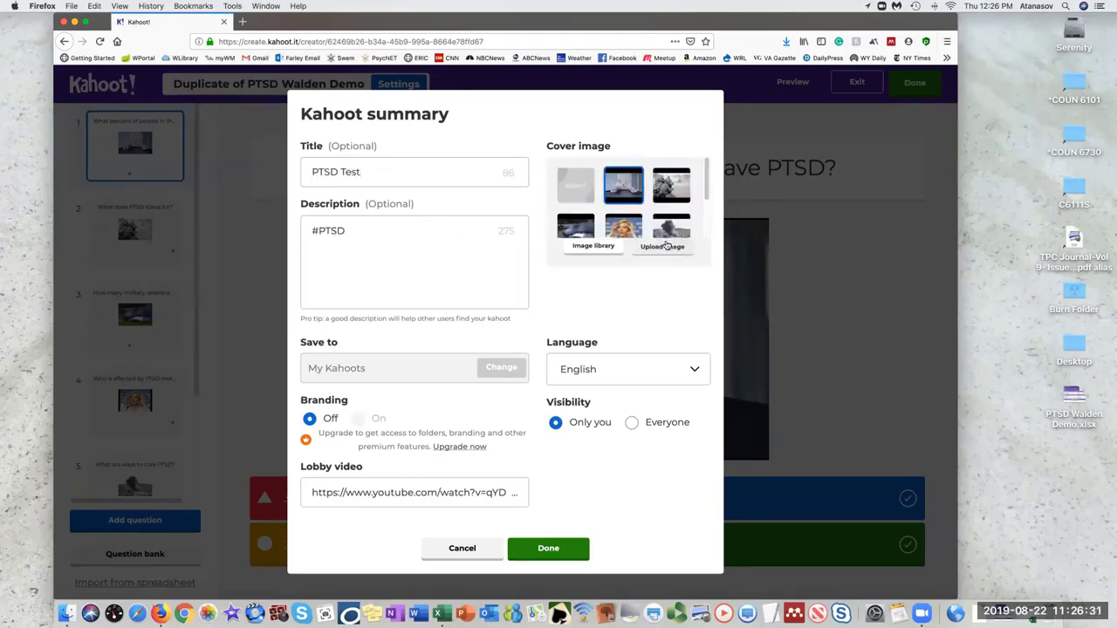
pyautogui.click(601, 249)
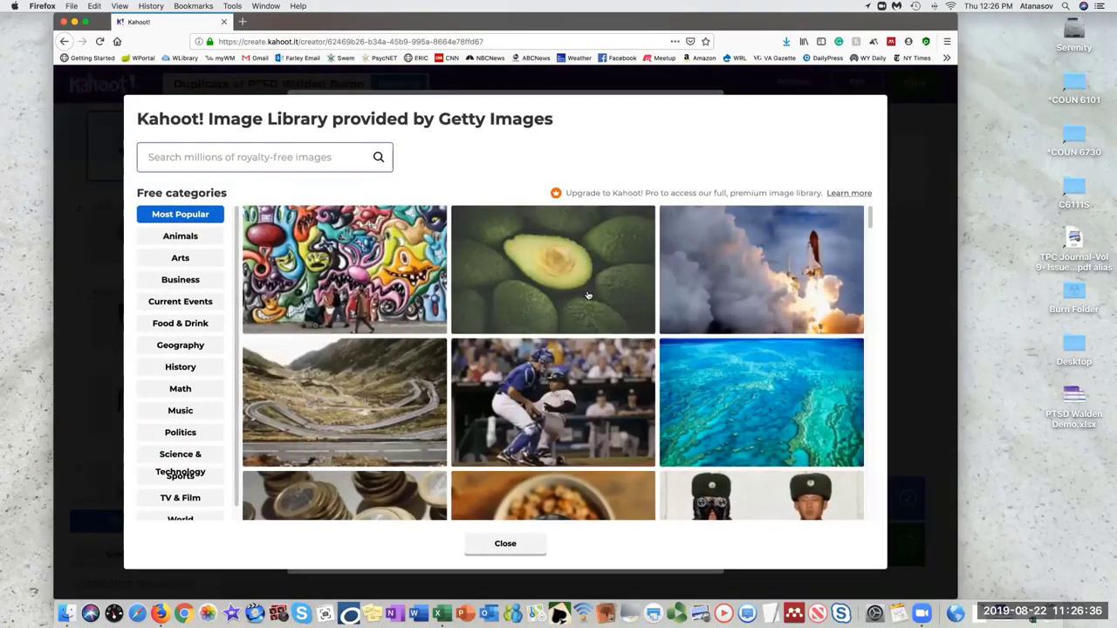
pyautogui.scroll(-6, 588, 296)
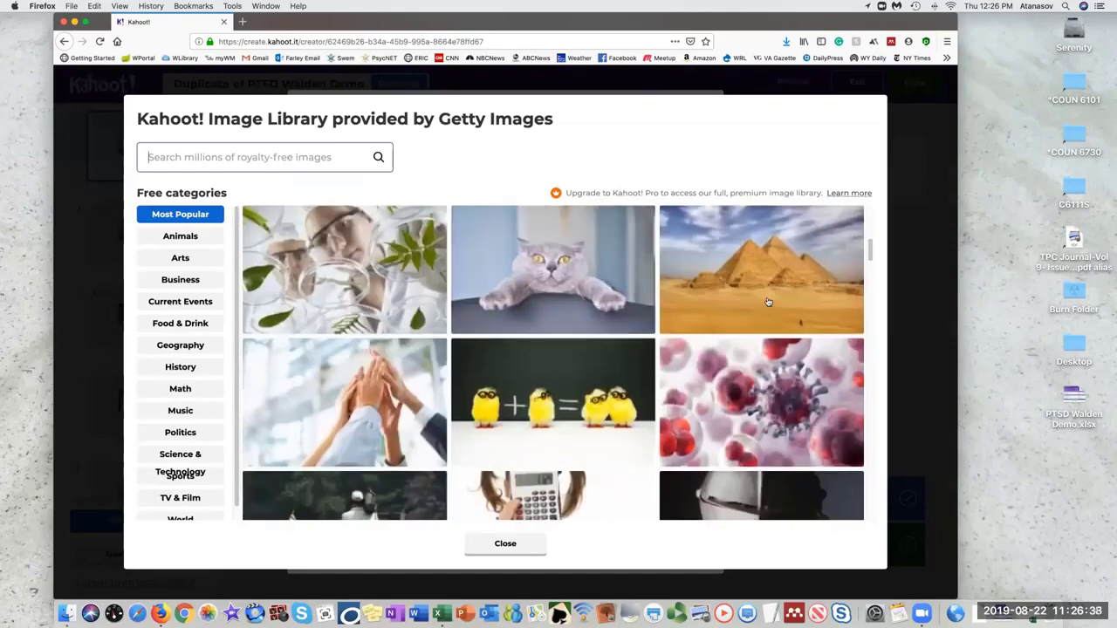
pyautogui.click(615, 299)
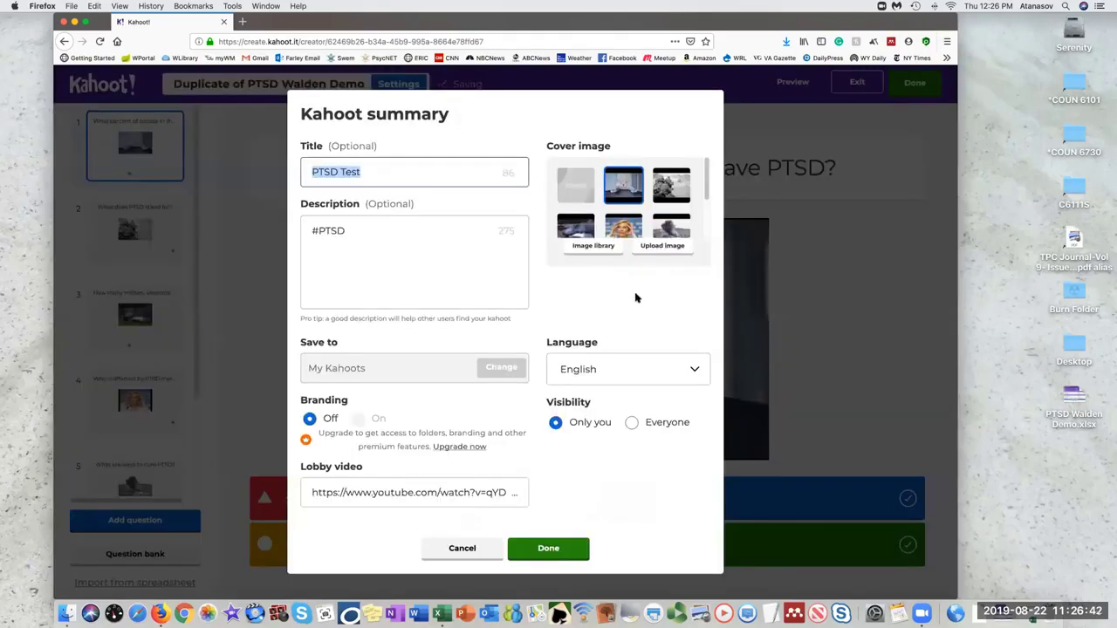
# Clear the lobby video link, set visibility to Everyone, and save the summary
pyautogui.click(394, 493)
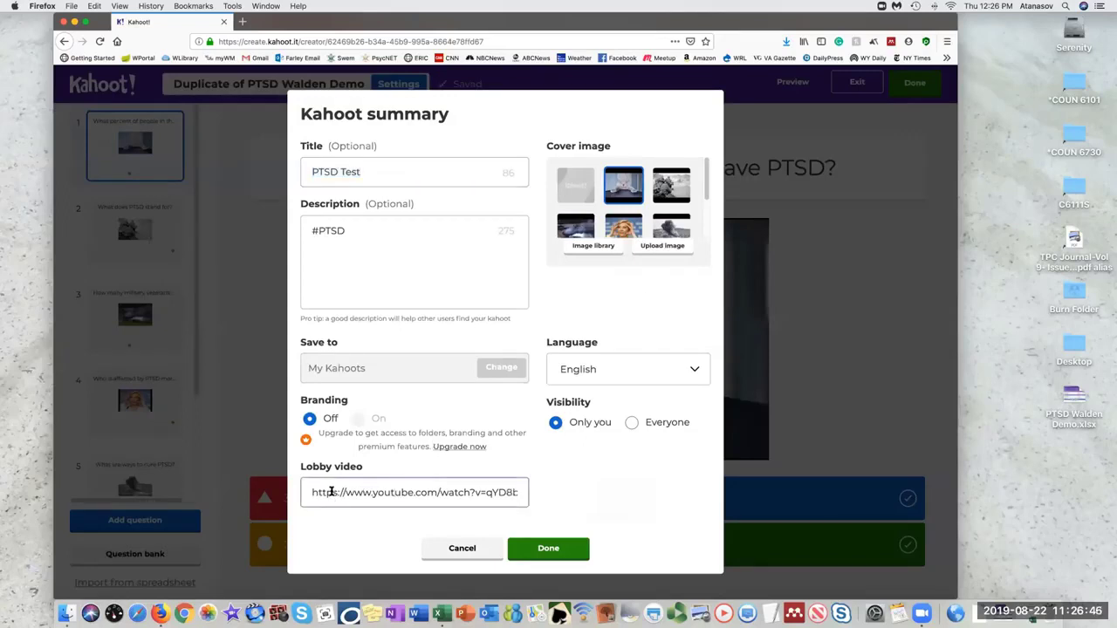
pyautogui.moveTo(307, 492); pyautogui.dragTo(553, 498)
pyautogui.press('BackSpace')
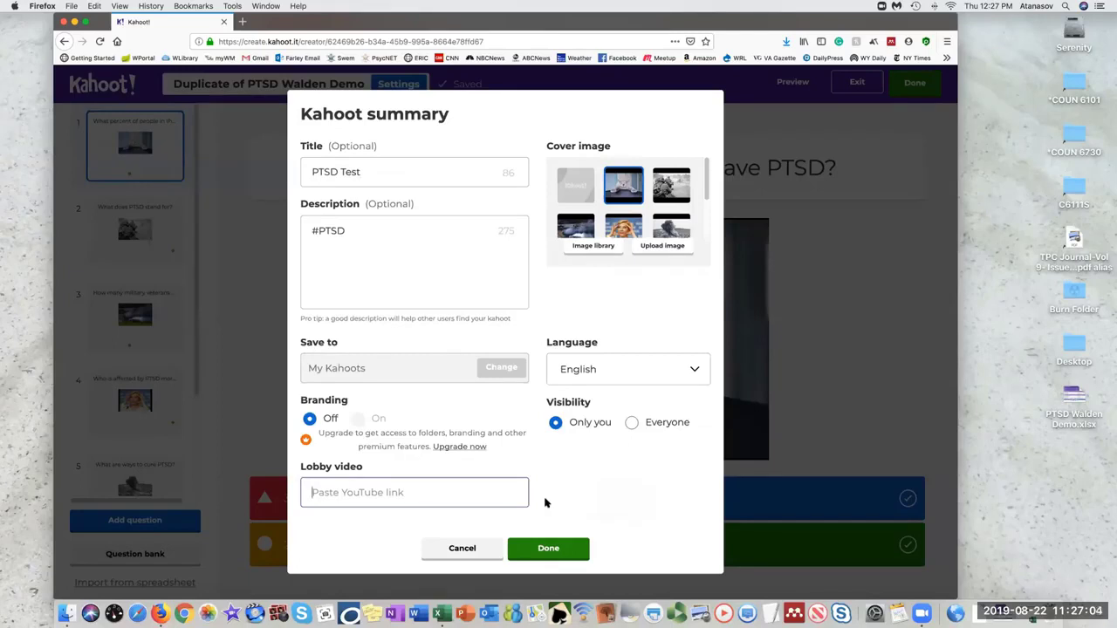
pyautogui.click(631, 423)
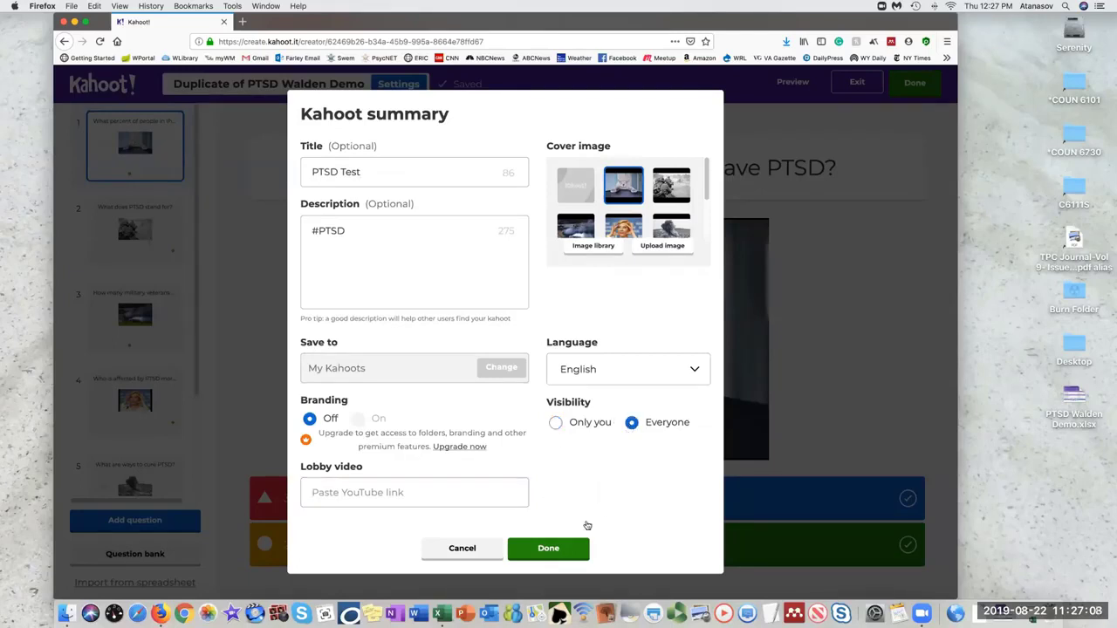
pyautogui.click(562, 547)
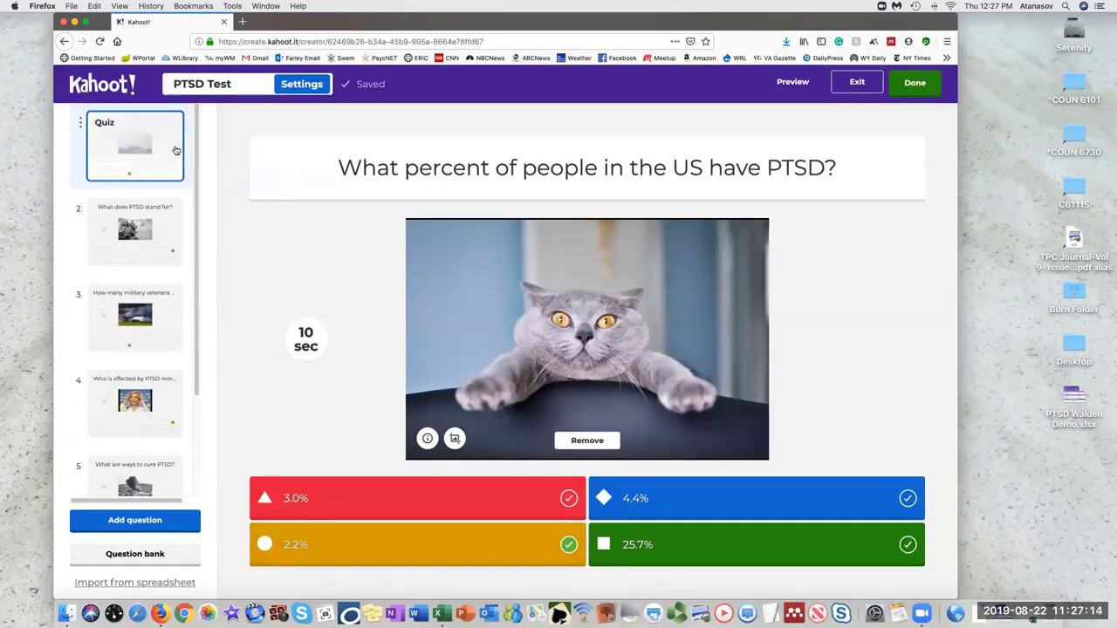
# Give the US PTSD rates question a 20-second timer and swap its image for the library cat photo
pyautogui.click(314, 352)
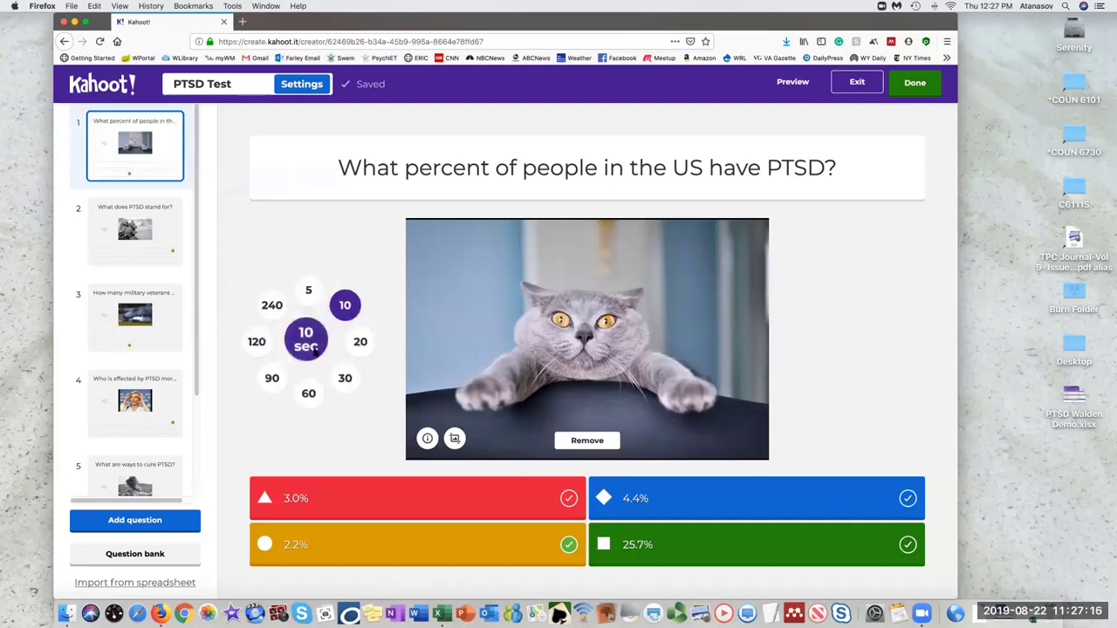
pyautogui.click(361, 342)
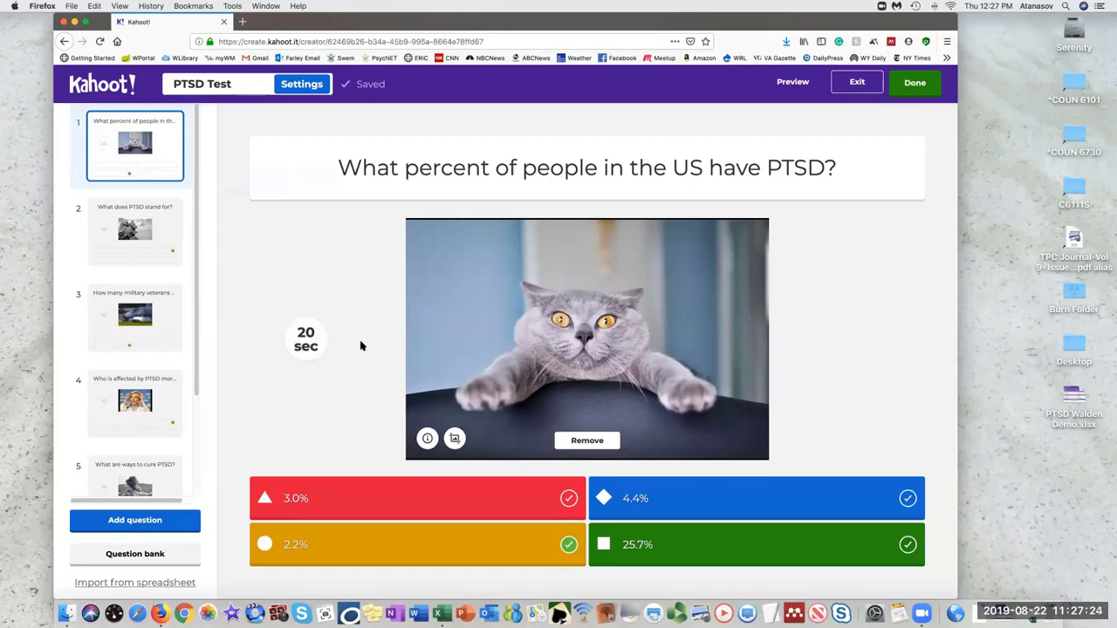
pyautogui.click(599, 446)
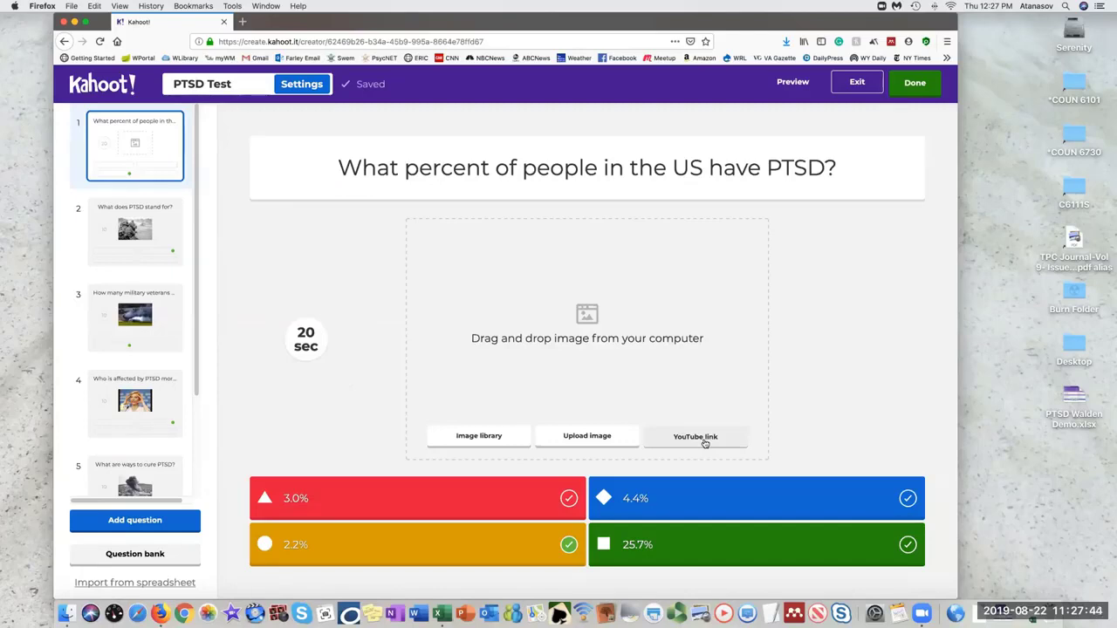
pyautogui.click(490, 438)
pyautogui.scroll(-5, 541, 429)
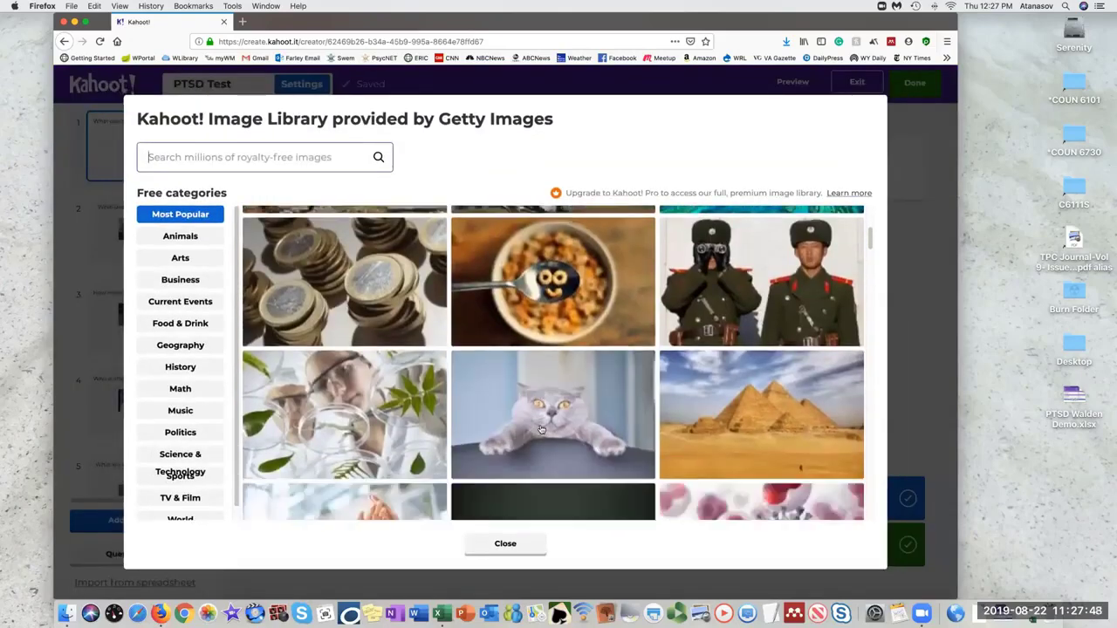
pyautogui.click(540, 430)
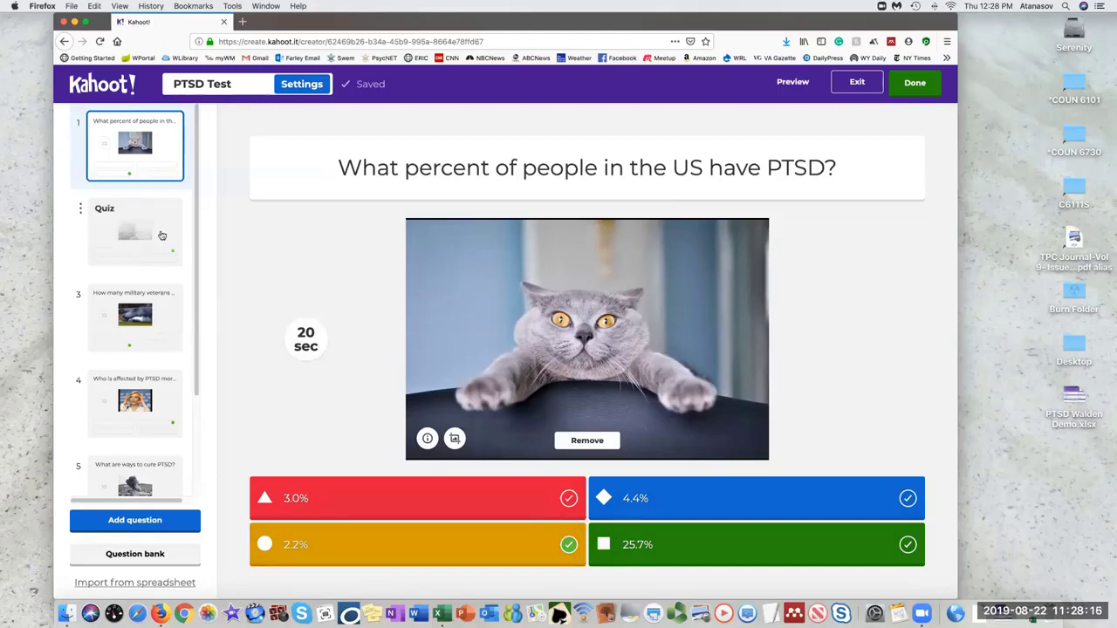
# Set questions 2 and 3 to a 20-second time limit
pyautogui.click(162, 235)
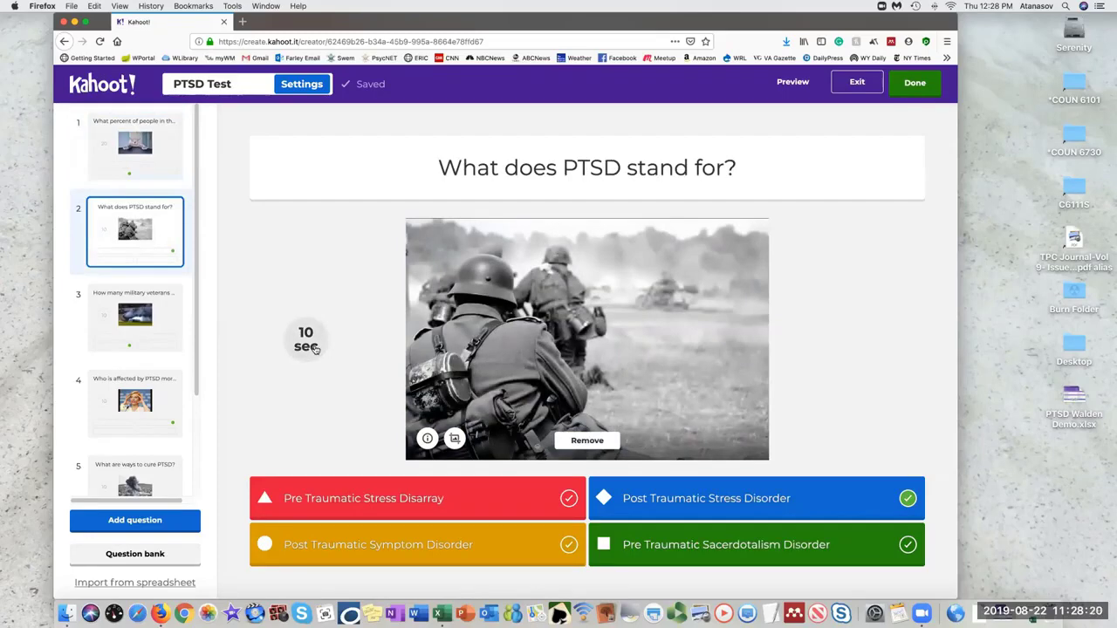
pyautogui.click(312, 347)
pyautogui.click(360, 341)
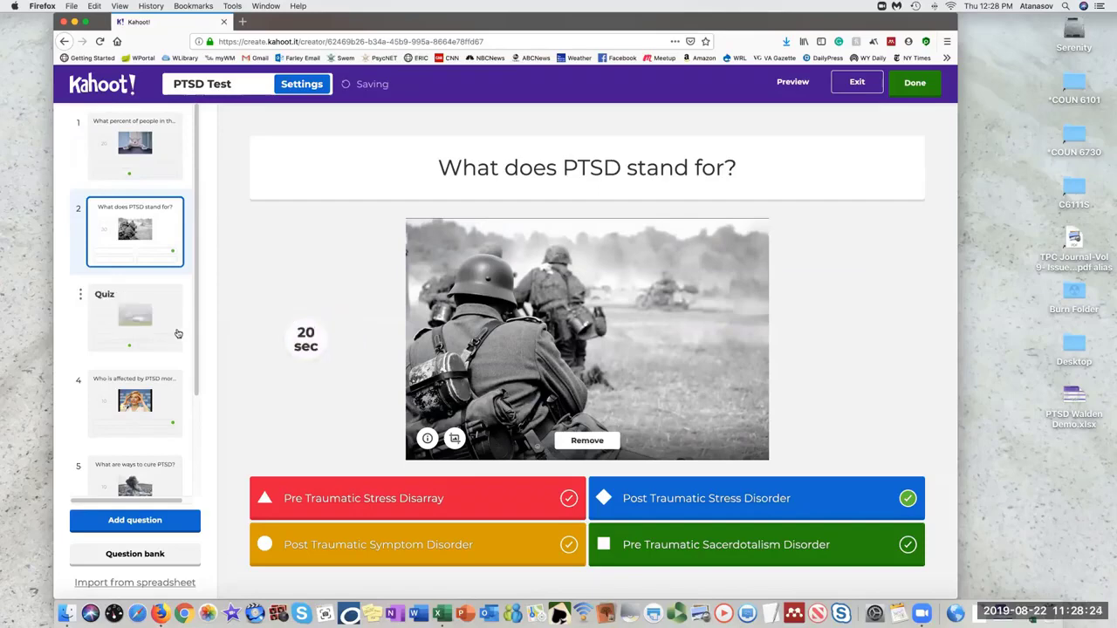
pyautogui.click(173, 328)
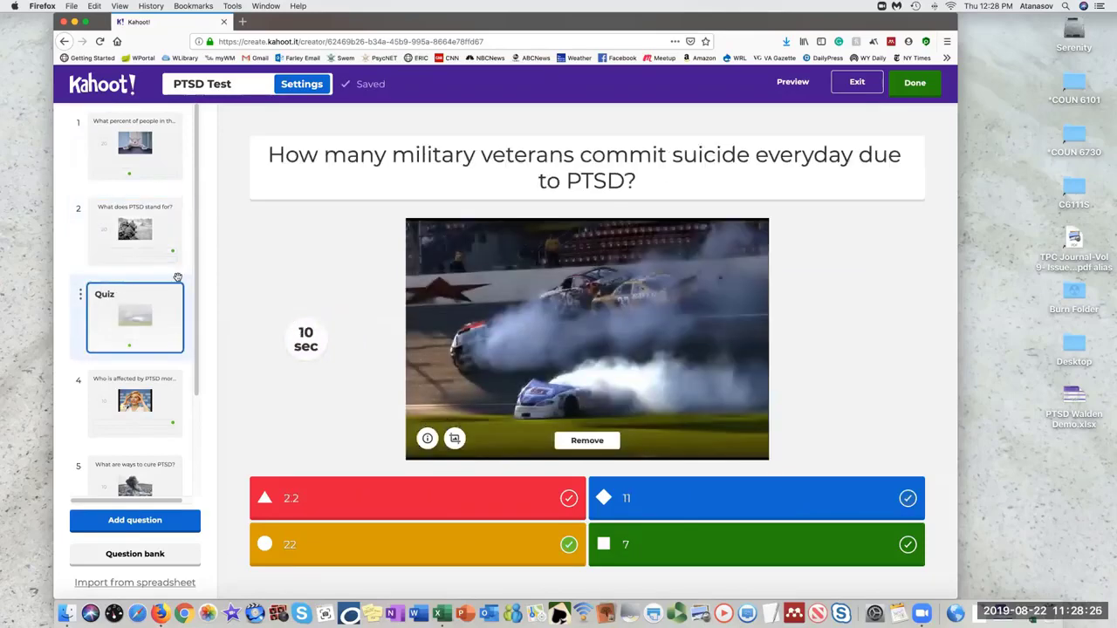
pyautogui.click(306, 339)
pyautogui.click(361, 341)
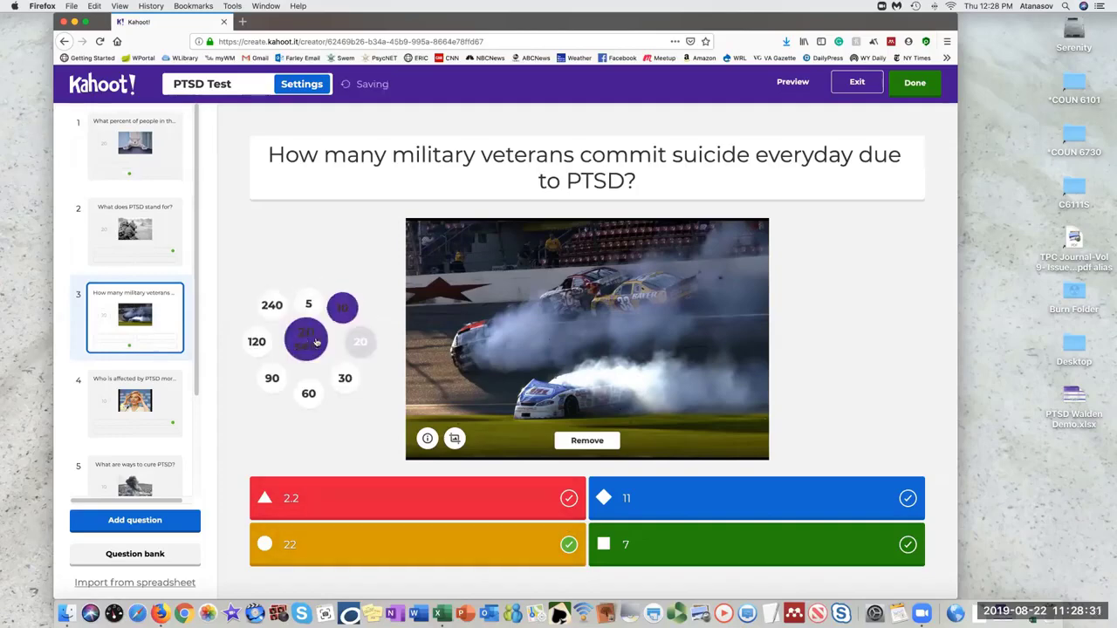
# Delete question 4, 'Who is affected by PTSD more?'
pyautogui.click(161, 397)
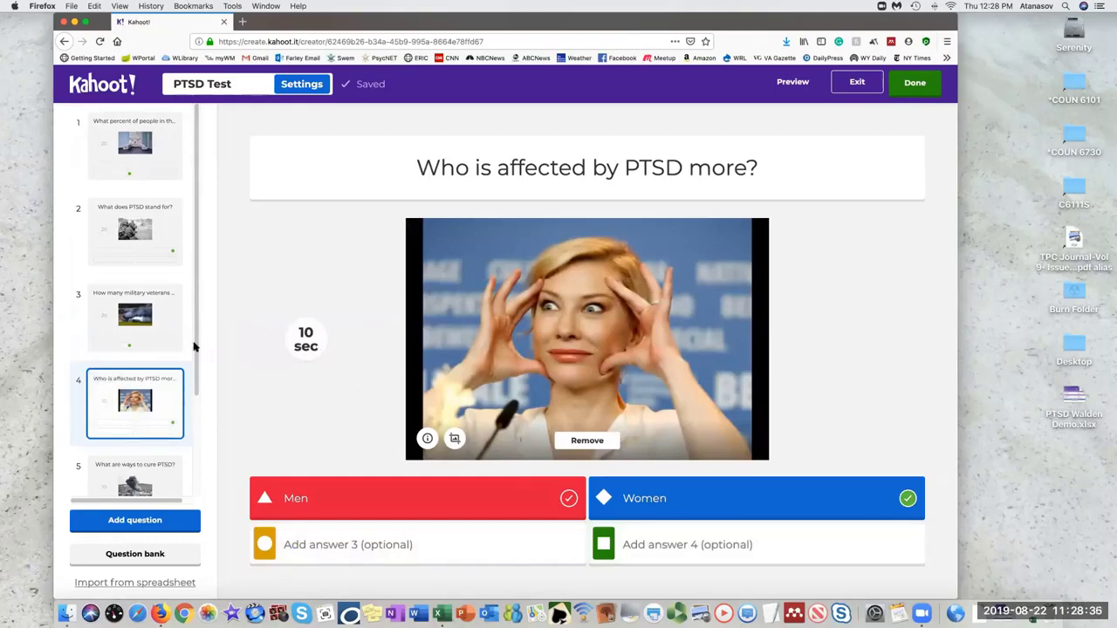
pyautogui.moveTo(181, 393)
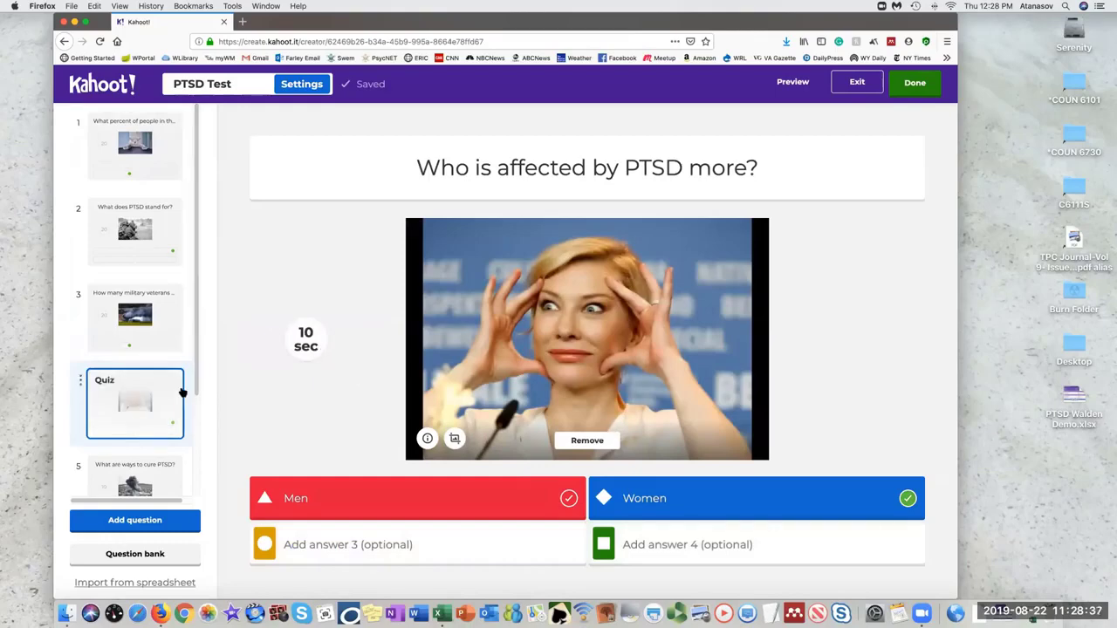
pyautogui.click(80, 382)
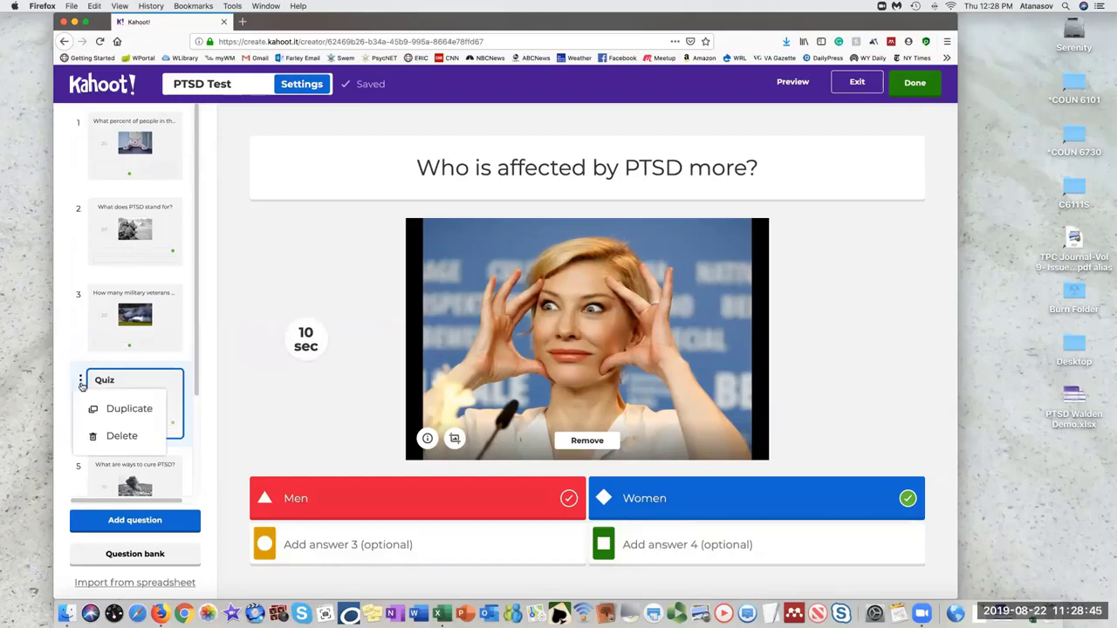
pyautogui.click(112, 437)
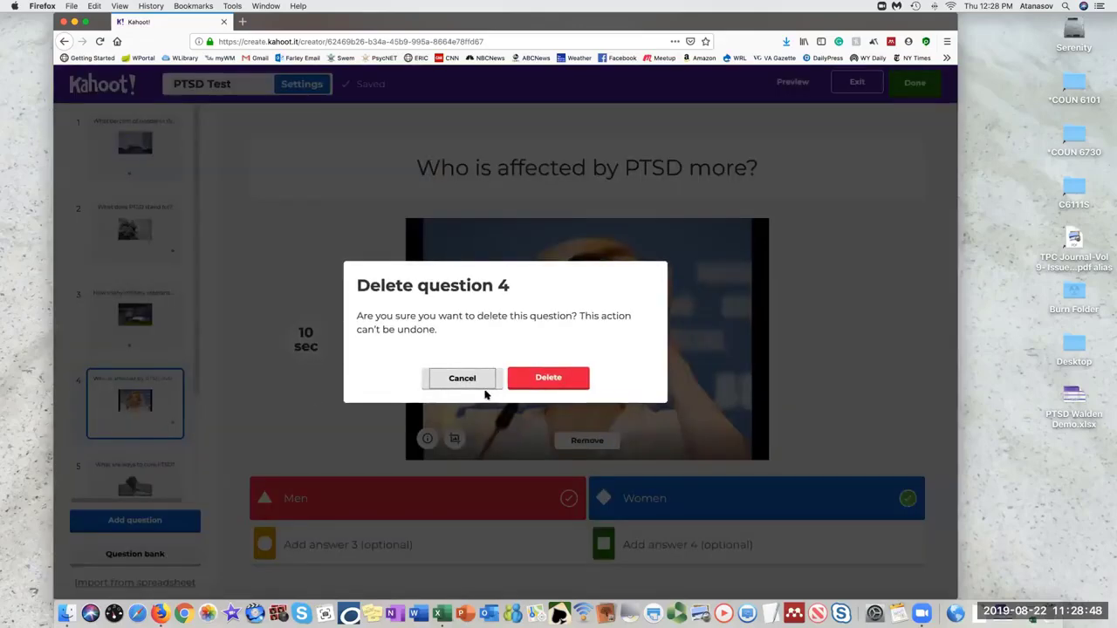
pyautogui.click(526, 377)
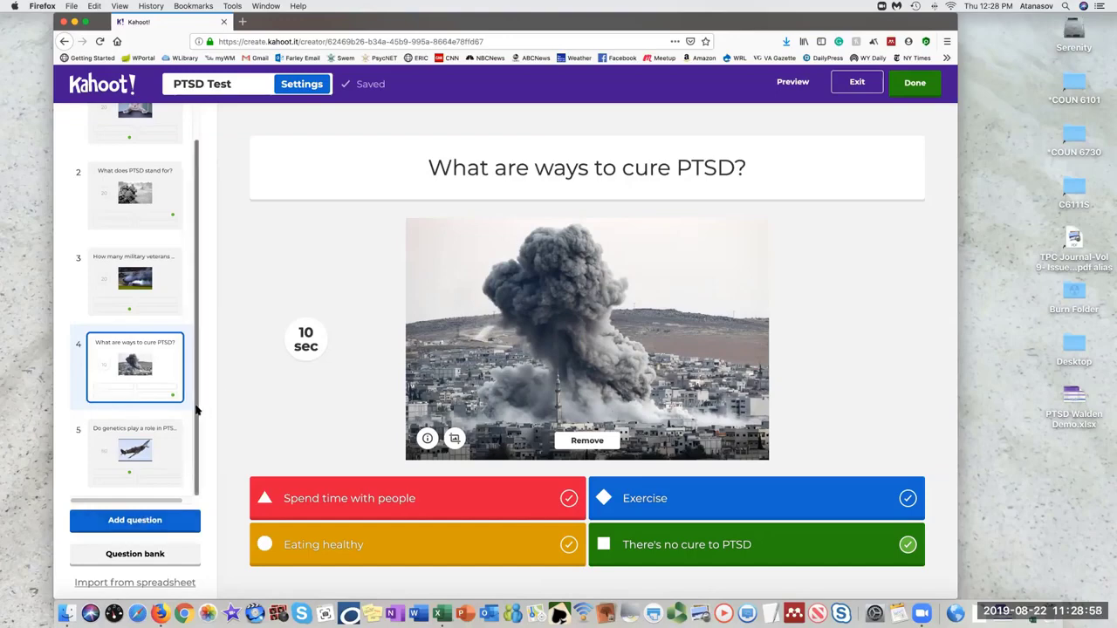
# Set the cure and genetics questions to a 20-second time limit
pyautogui.click(306, 349)
pyautogui.click(360, 342)
pyautogui.click(139, 449)
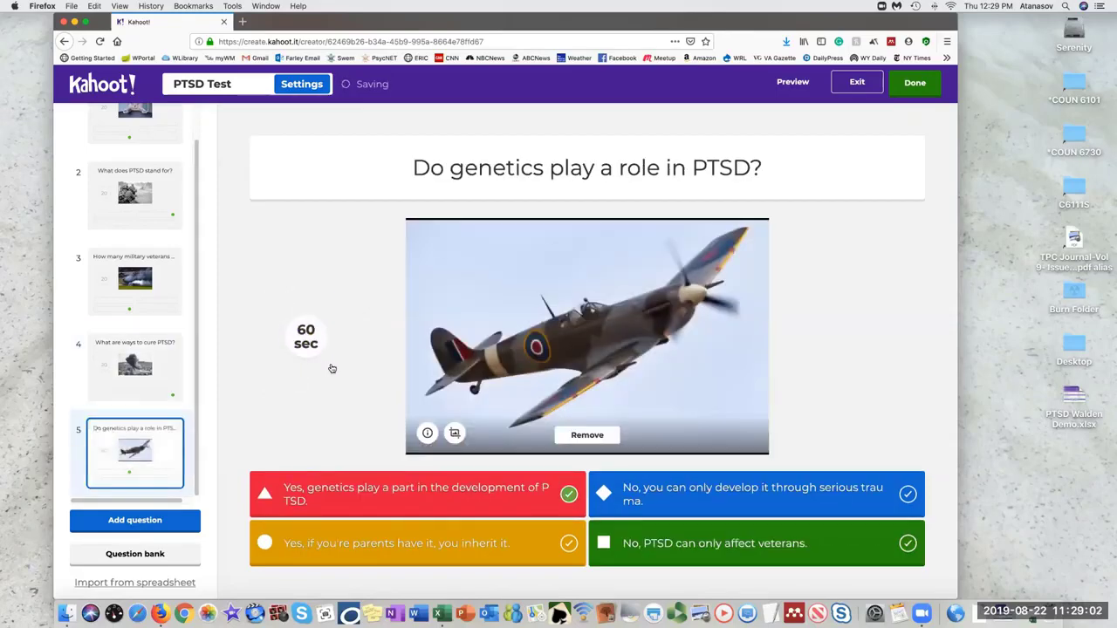
pyautogui.click(304, 346)
pyautogui.click(361, 341)
pyautogui.scroll(1, 194, 366)
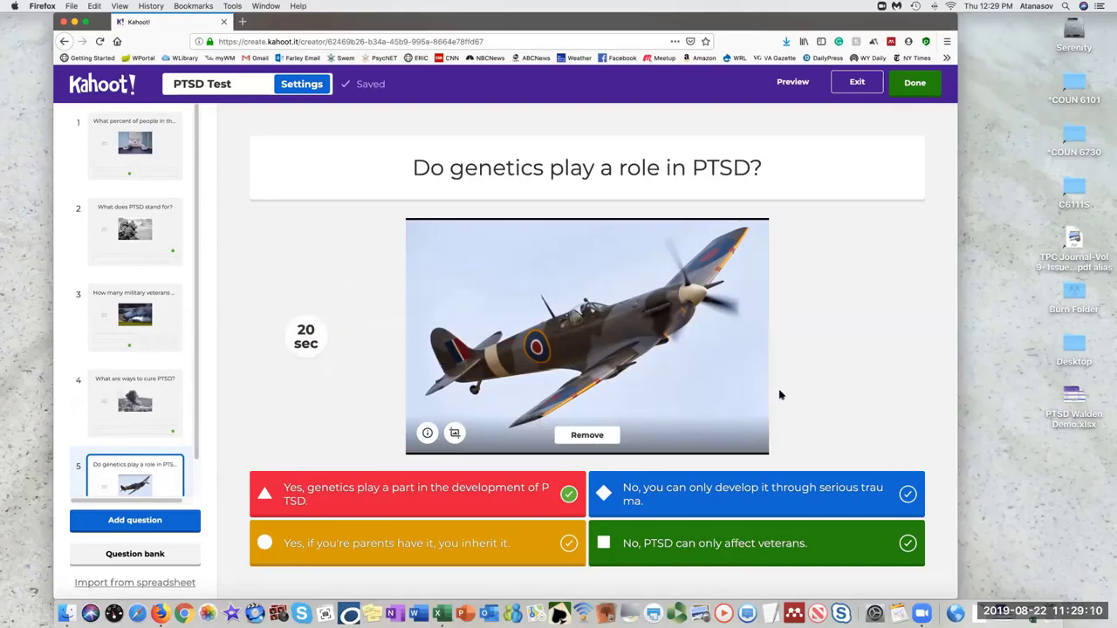
# Mark PTSD Test done, dismiss the ready-to-play message, and go to the Kahoot! home page
pyautogui.click(919, 86)
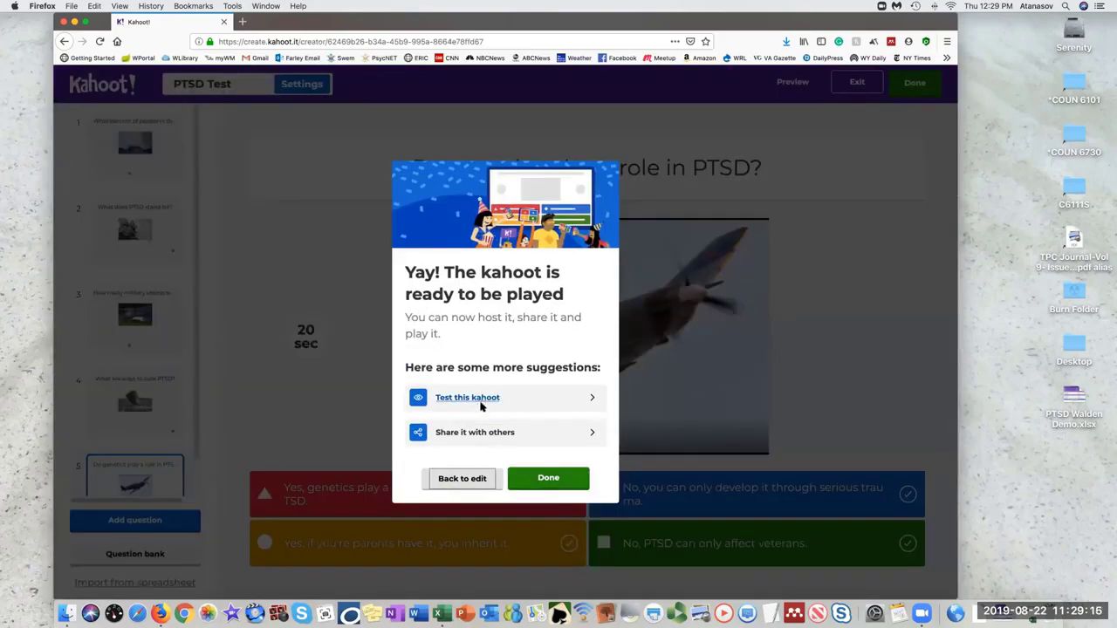
pyautogui.click(543, 480)
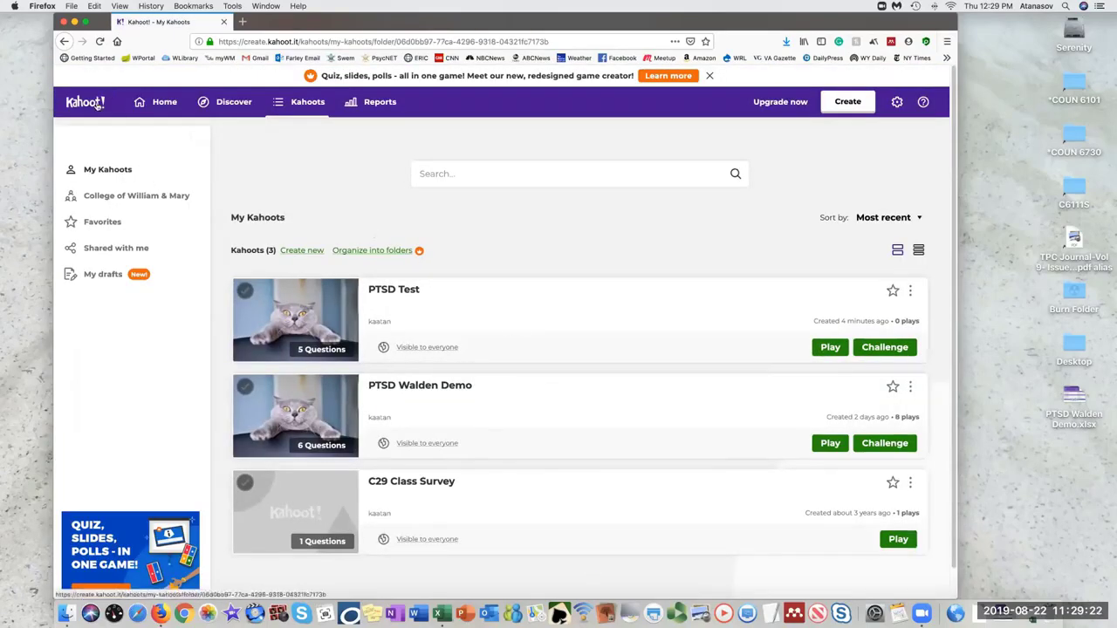
pyautogui.click(98, 109)
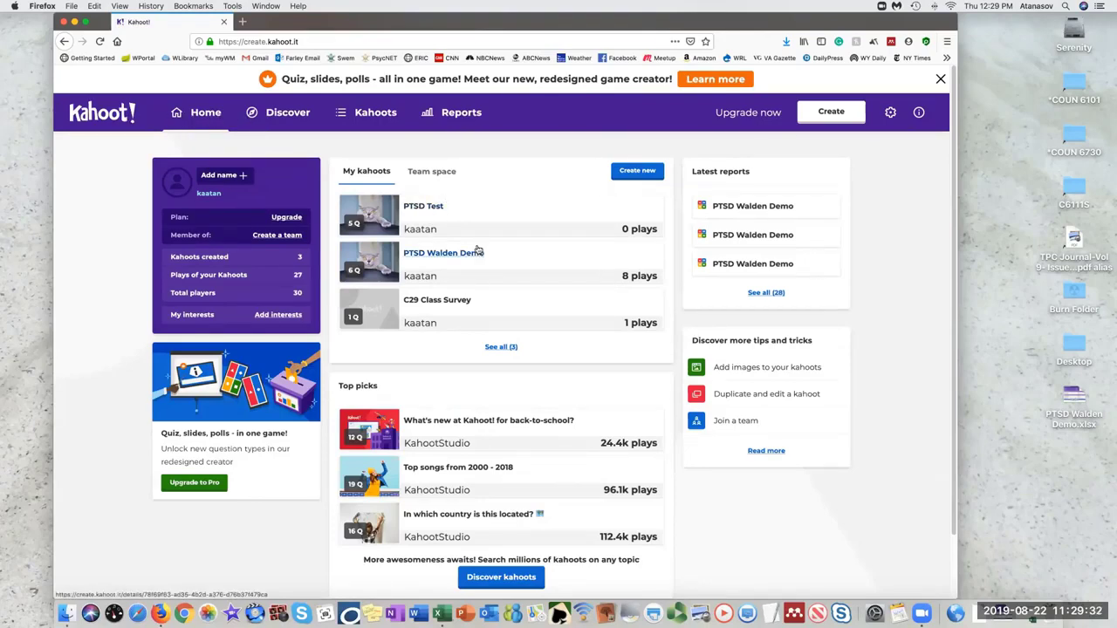
# Open Reports and scroll through the past games and in-progress challenges
pyautogui.click(463, 113)
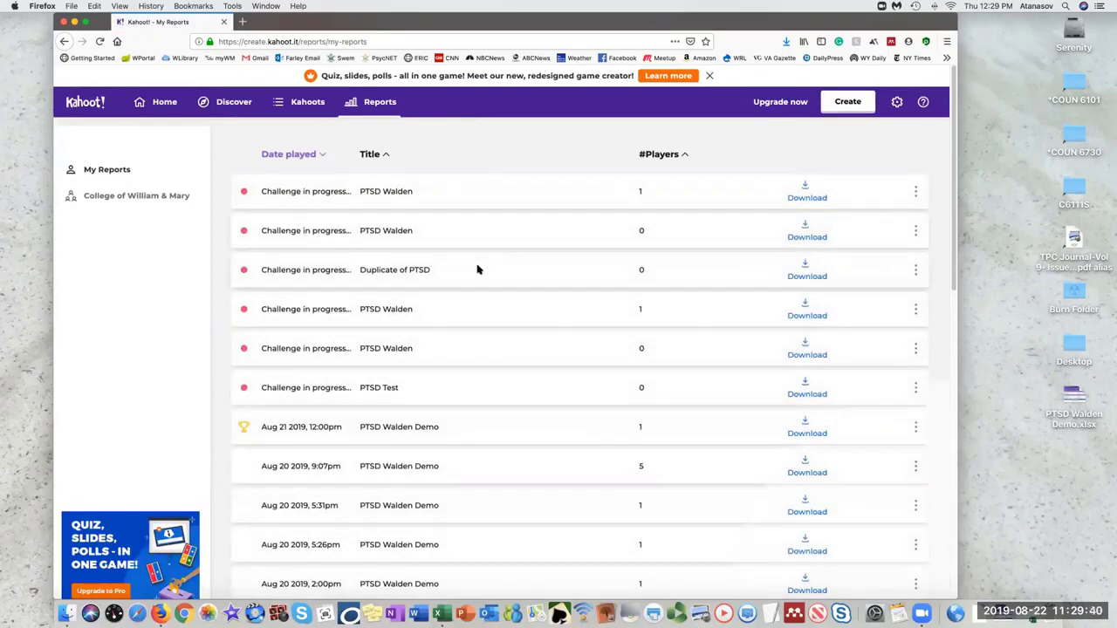
pyautogui.scroll(-3, 478, 269)
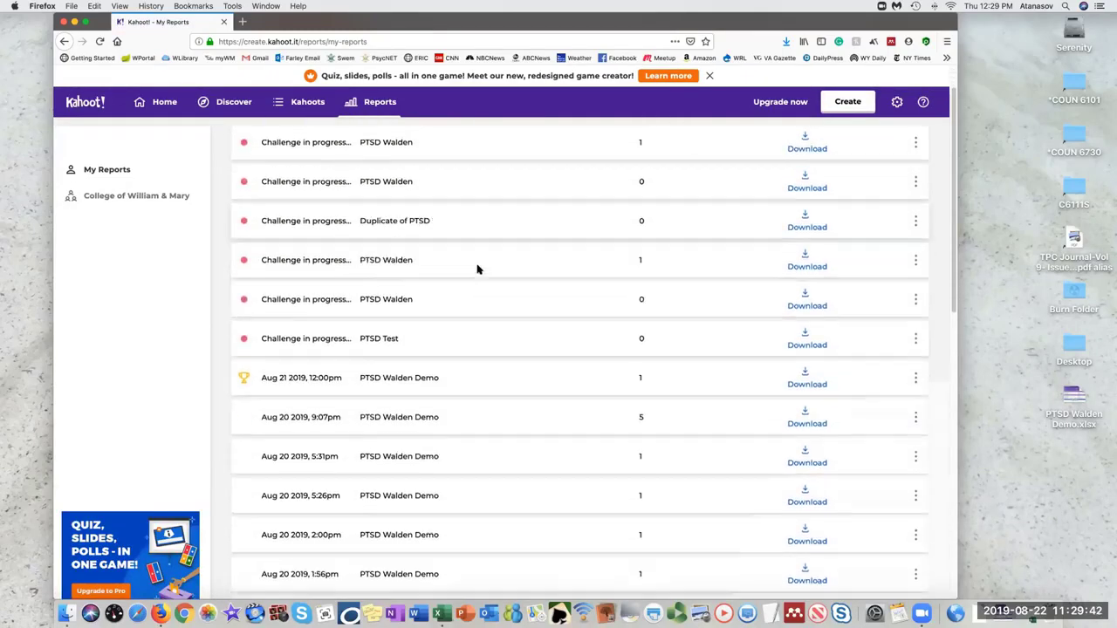
pyautogui.scroll(-15, 477, 270)
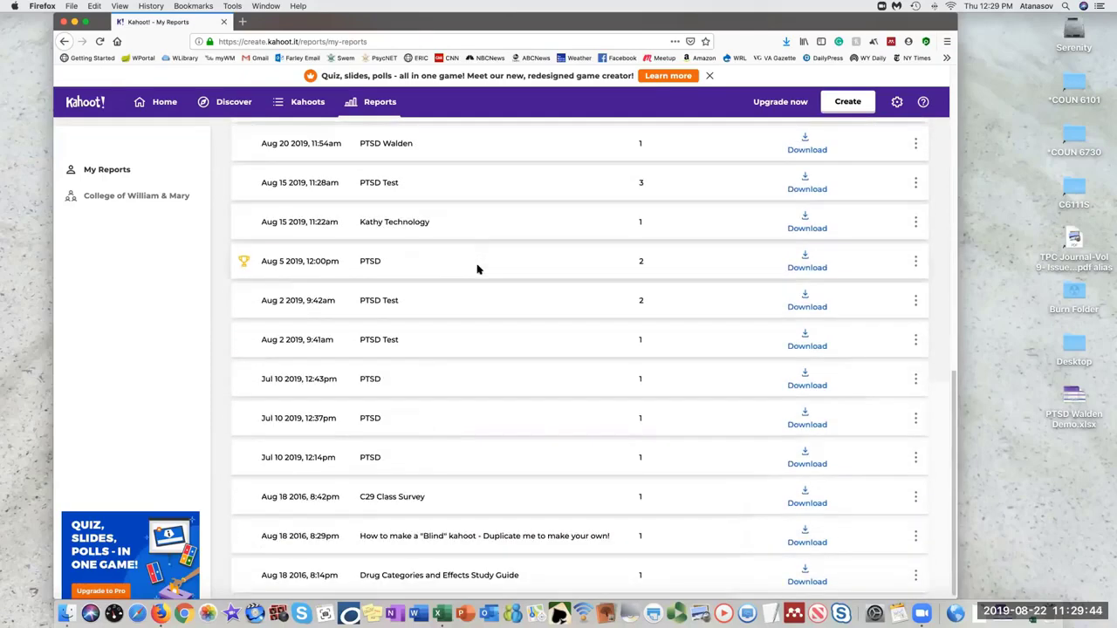
pyautogui.scroll(15, 477, 270)
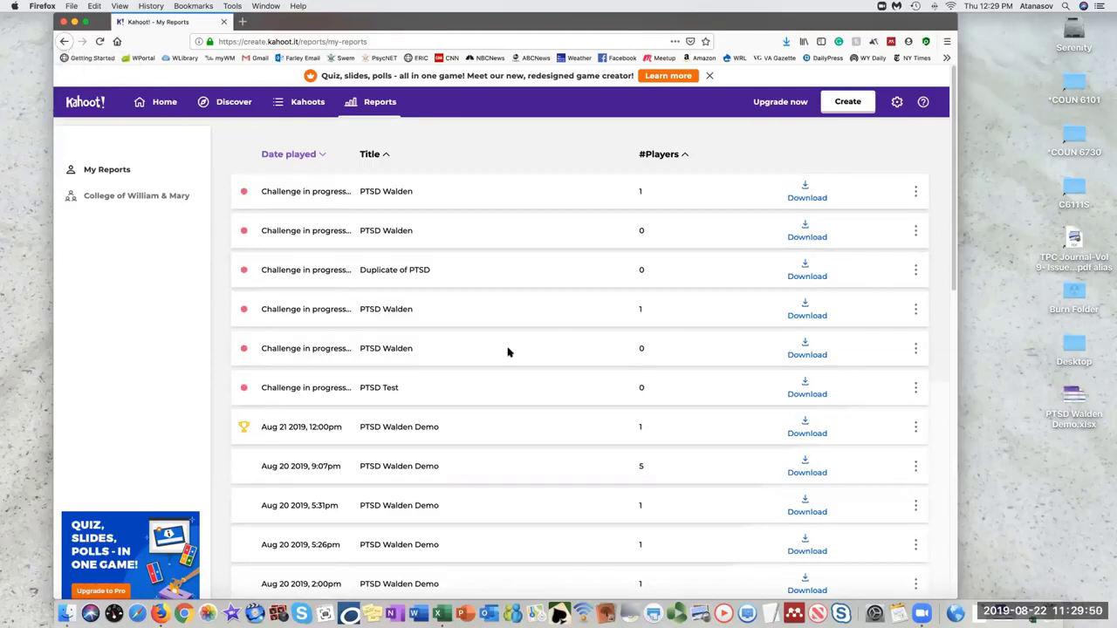
pyautogui.scroll(-1, 497, 347)
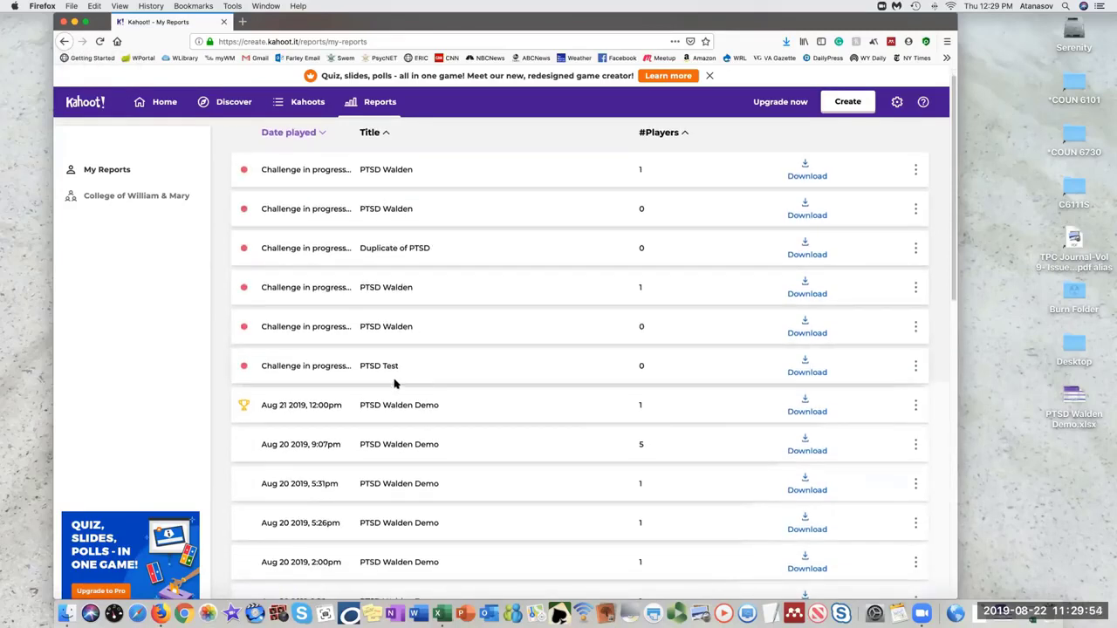
pyautogui.scroll(1, 397, 384)
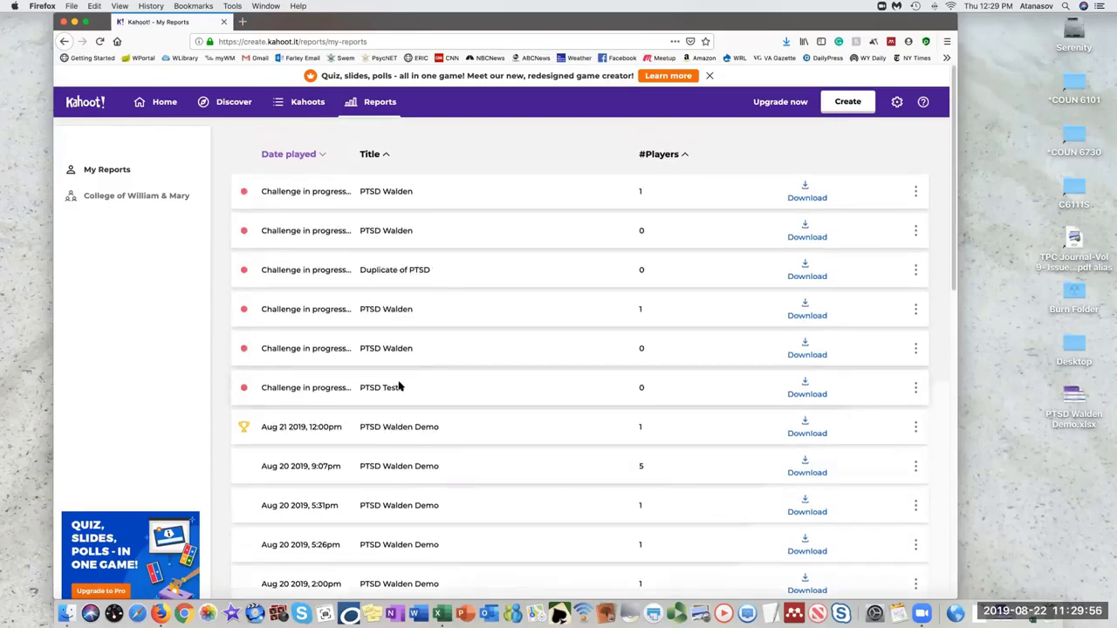
# Create a PTSD Test challenge from My Kahoots with deadline Sun 25 Aug, 12:00 PM
pyautogui.click(61, 41)
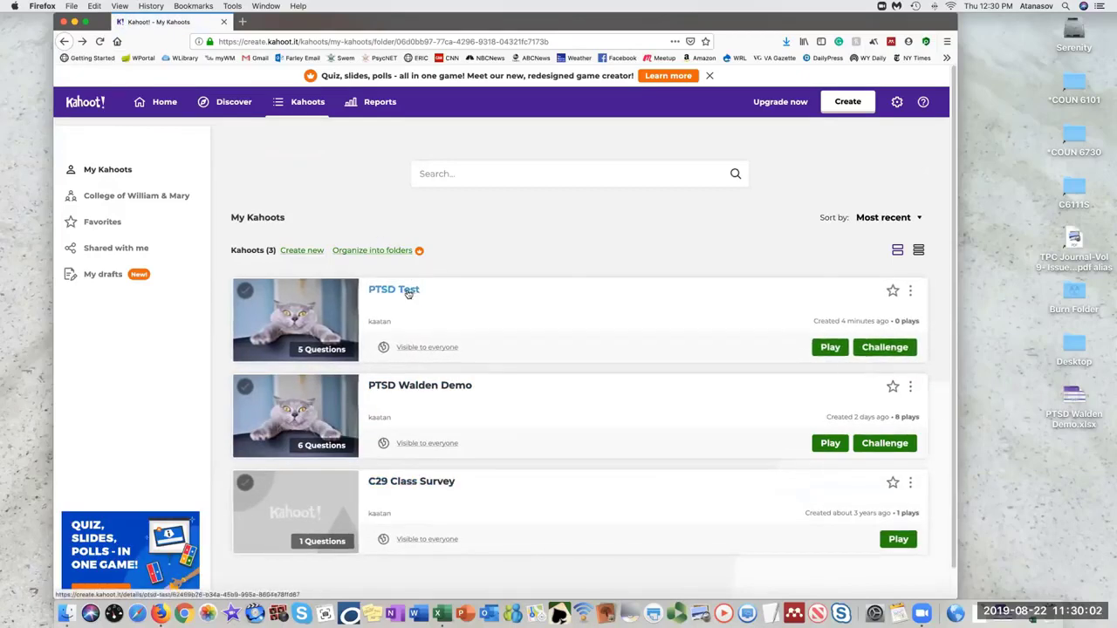
pyautogui.click(897, 348)
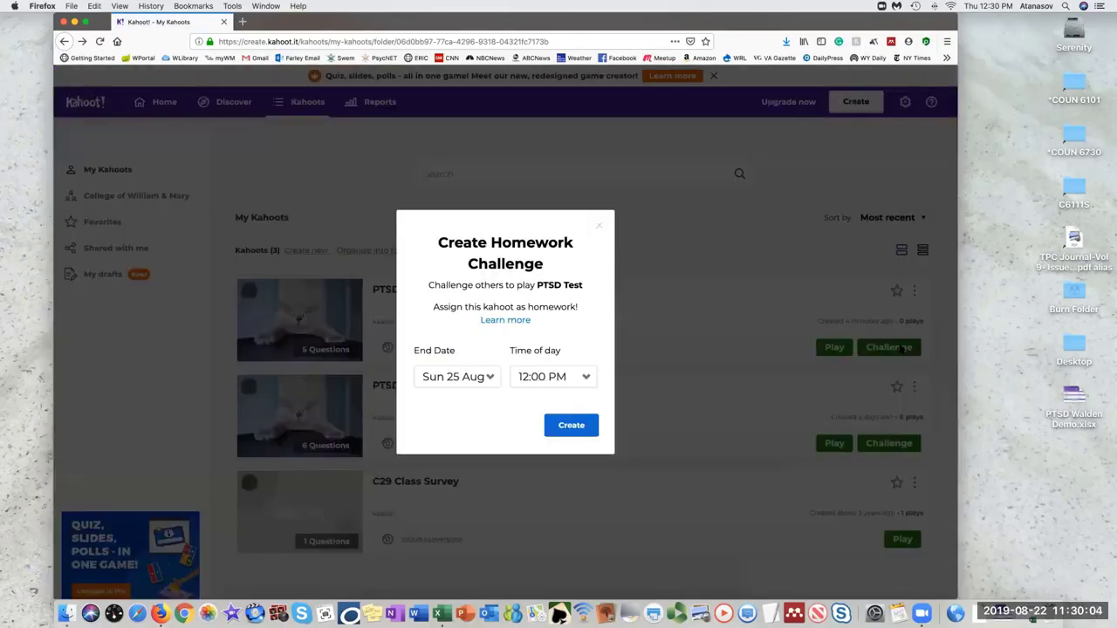
pyautogui.click(586, 429)
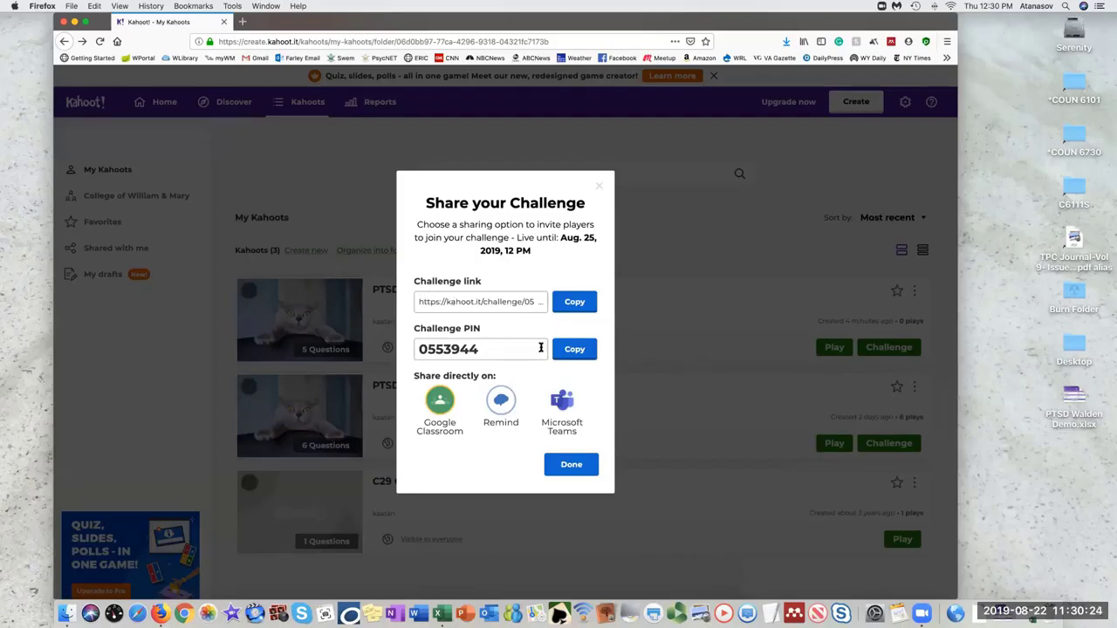
pyautogui.click(576, 471)
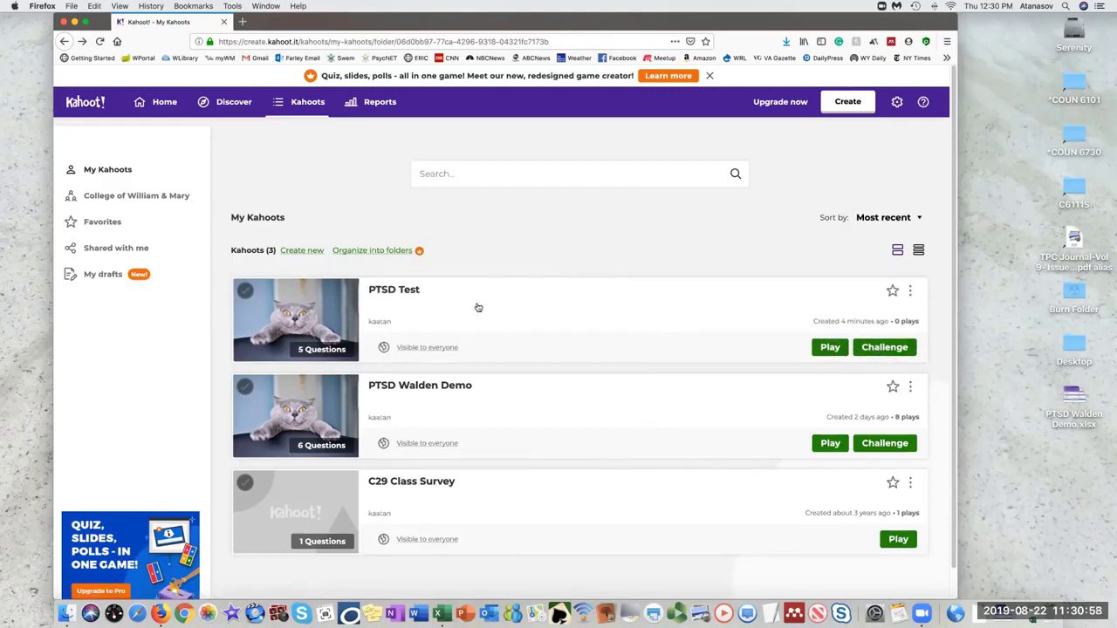
# Reopen Reports and scroll to the PTSD Test challenge showing 0 players
pyautogui.click(384, 105)
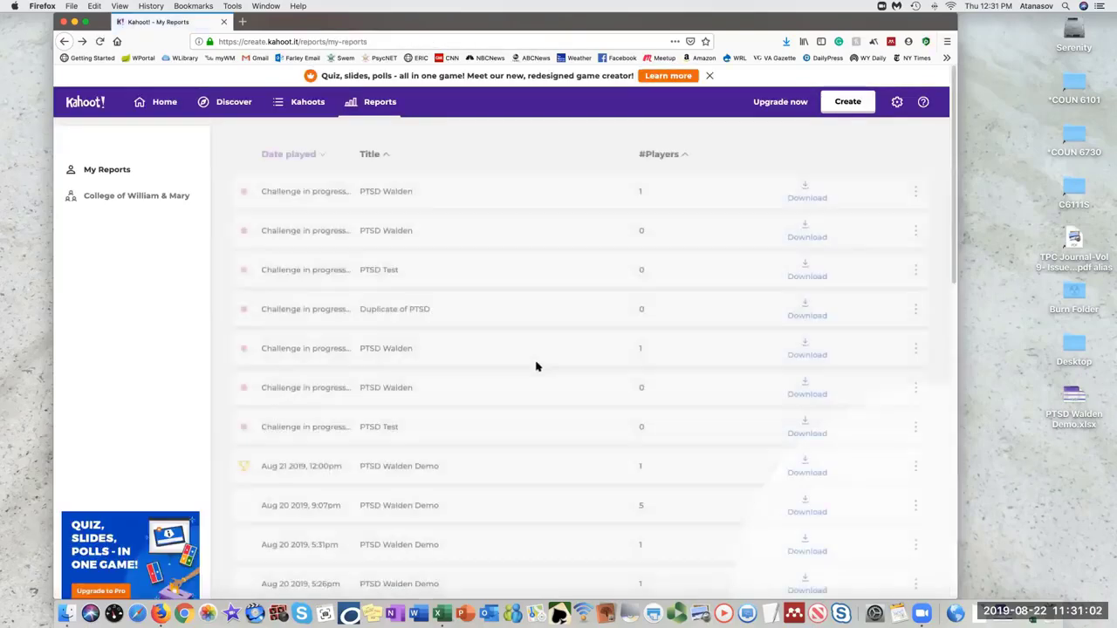
pyautogui.scroll(-1, 489, 419)
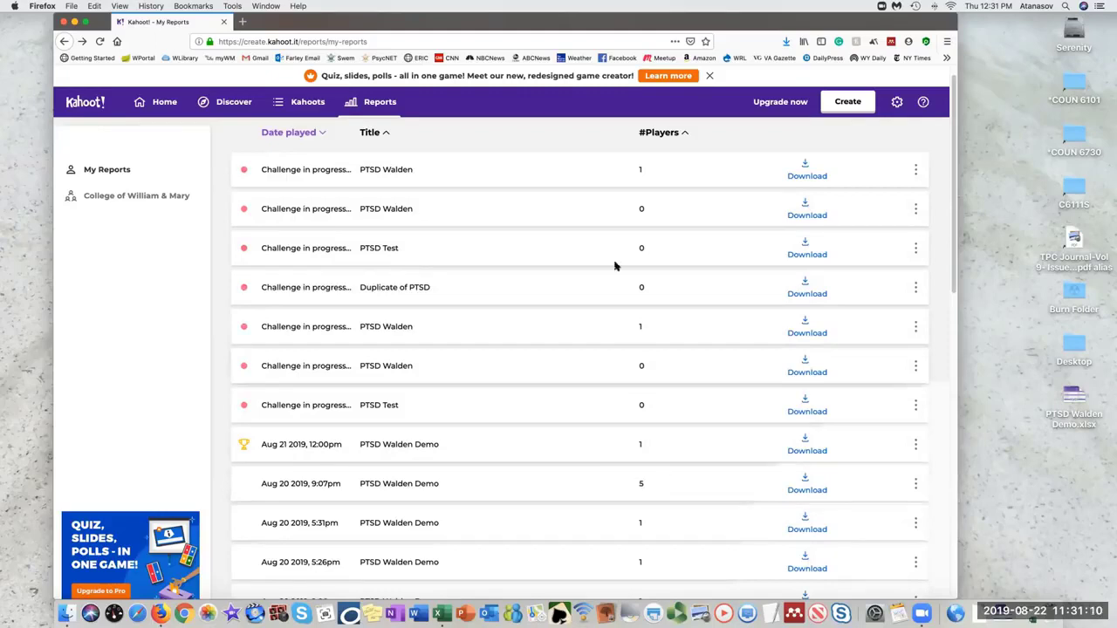
pyautogui.scroll(-4, 672, 425)
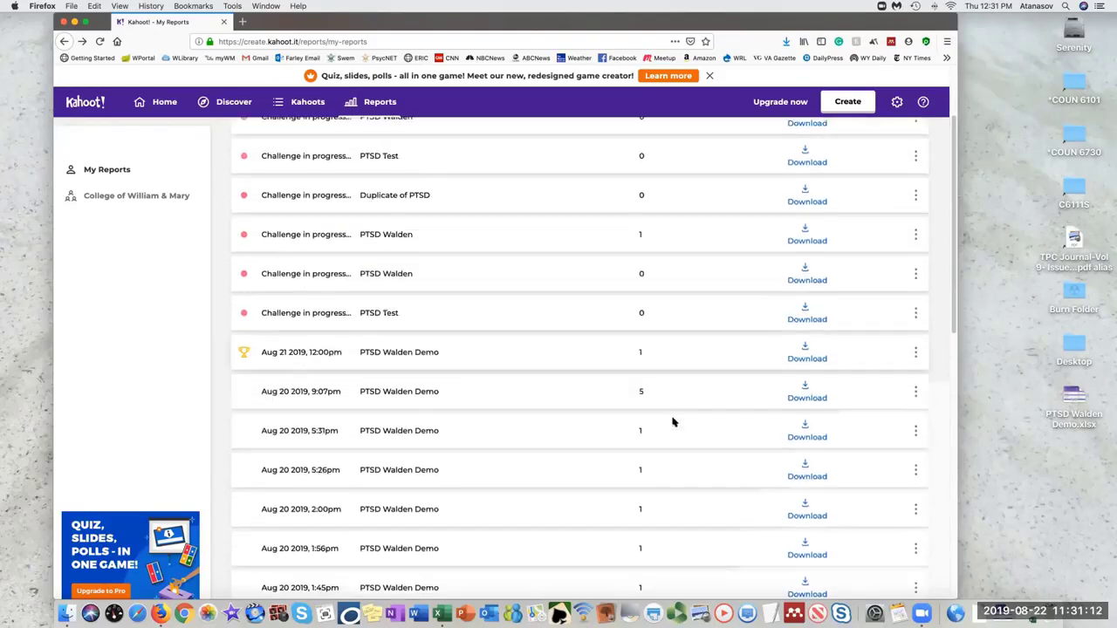
pyautogui.scroll(5, 672, 436)
pyautogui.scroll(-4, 638, 463)
pyautogui.scroll(2, 633, 453)
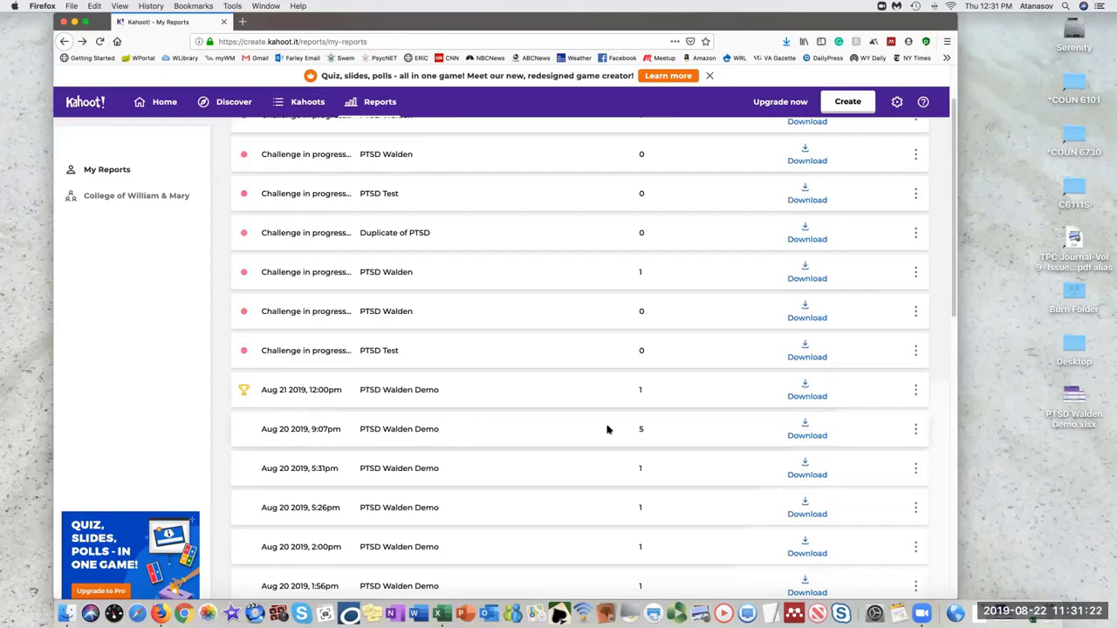
pyautogui.scroll(1, 528, 428)
pyautogui.scroll(3, 529, 429)
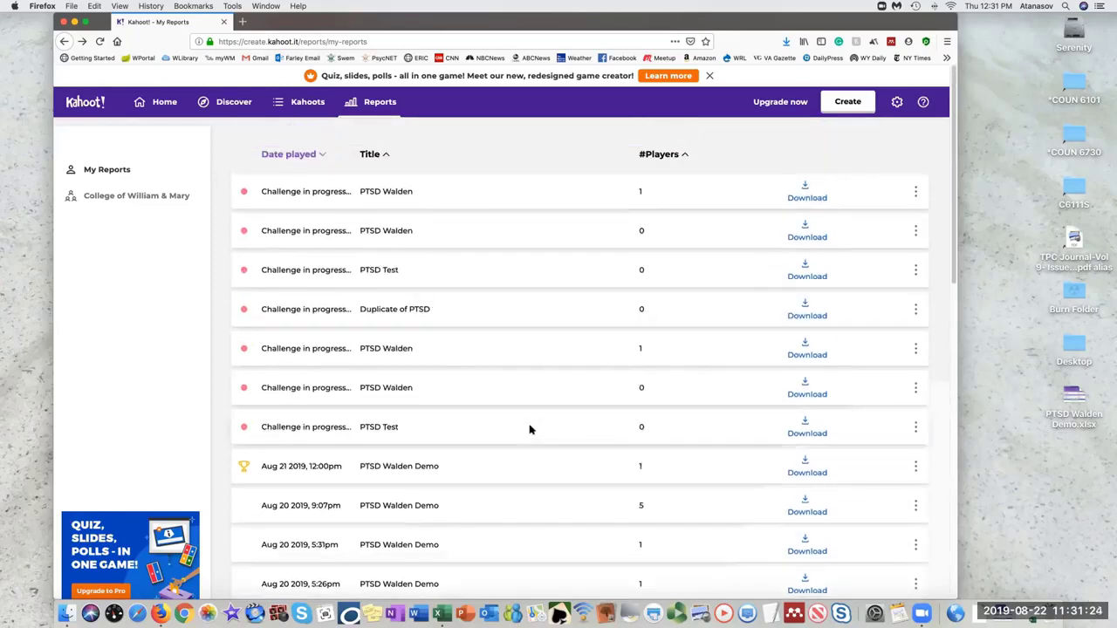
pyautogui.scroll(-4, 581, 436)
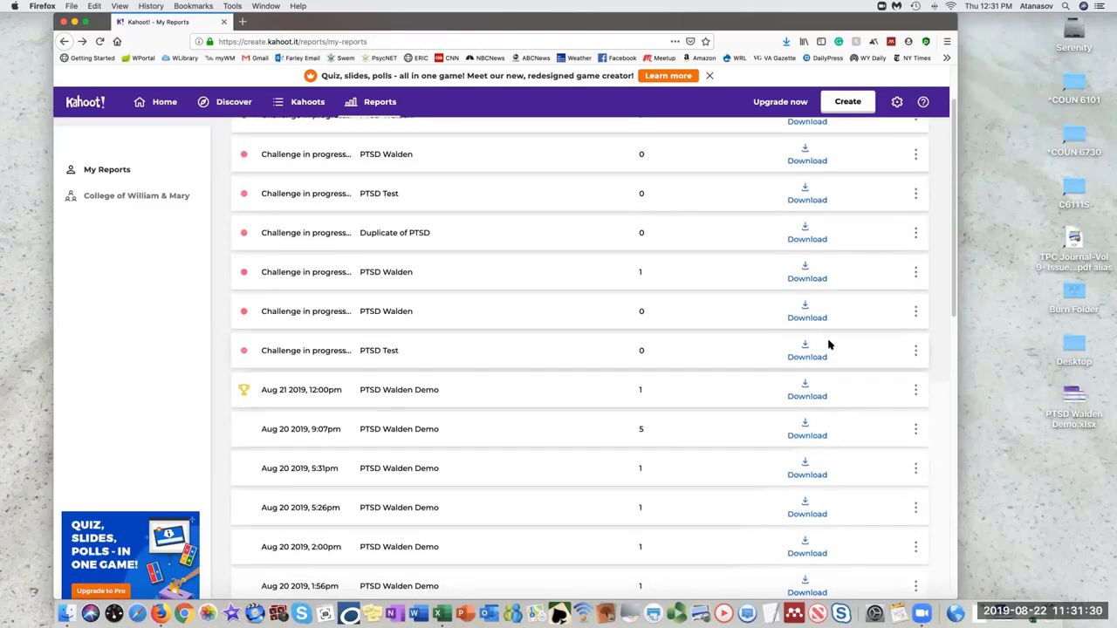
# Switch to the PTSD Walden Demo workbook in Excel and view its Overview, then Final Scores sheets
pyautogui.click(439, 613)
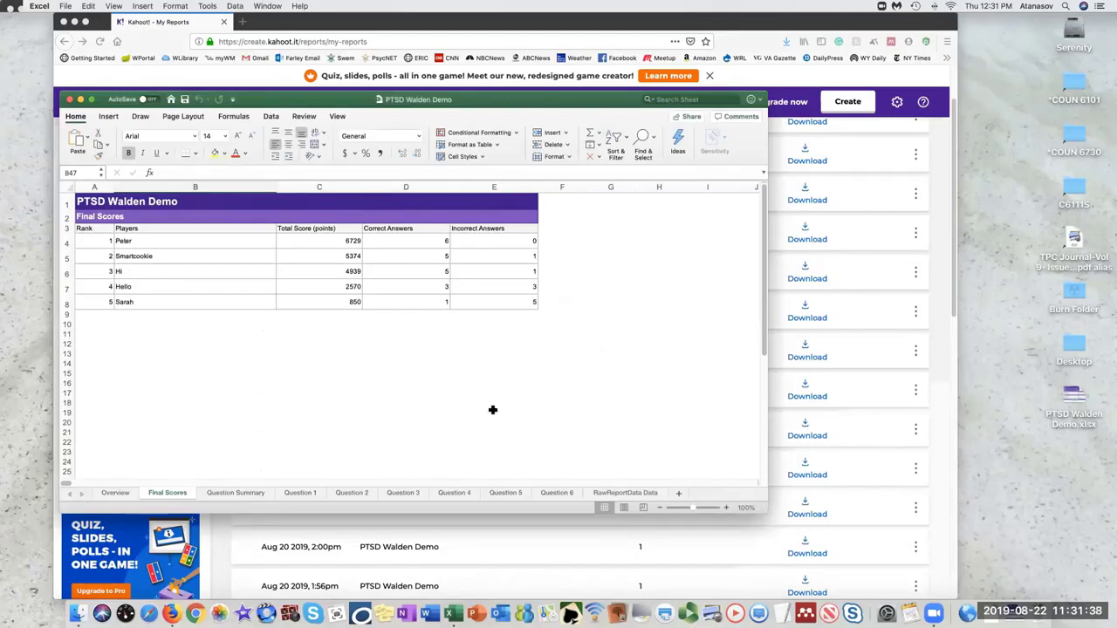
pyautogui.click(116, 493)
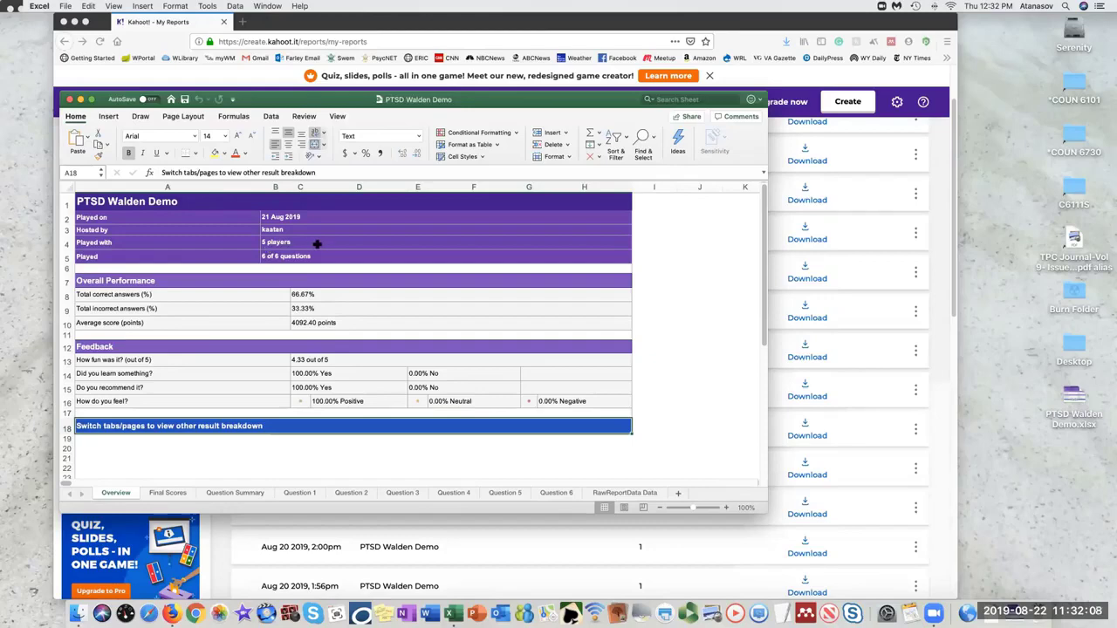
pyautogui.click(178, 493)
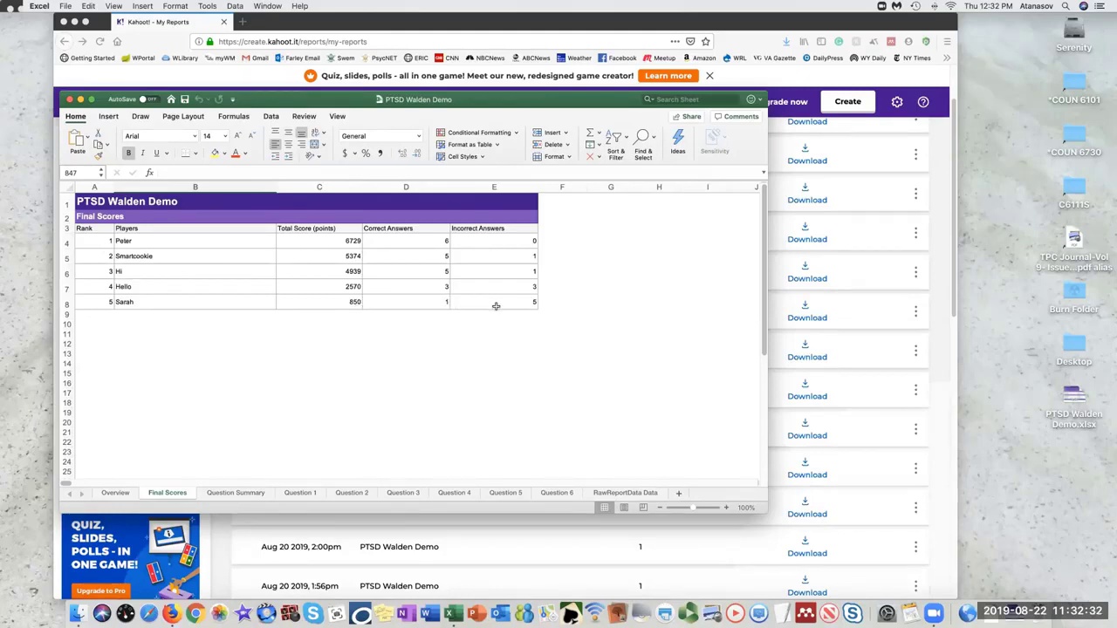
# View the Question Summary sheet and scroll across its per-question answer and points columns
pyautogui.click(236, 493)
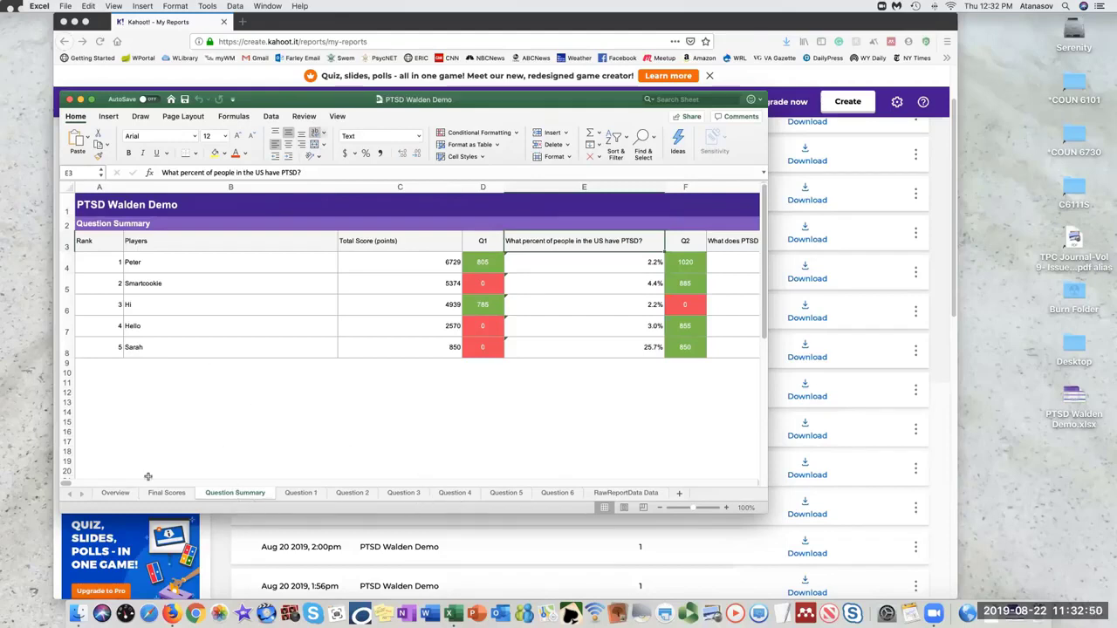
pyautogui.hscroll(10, 83, 484)
pyautogui.hscroll(-8, 79, 486)
pyautogui.hscroll(-2, 74, 485)
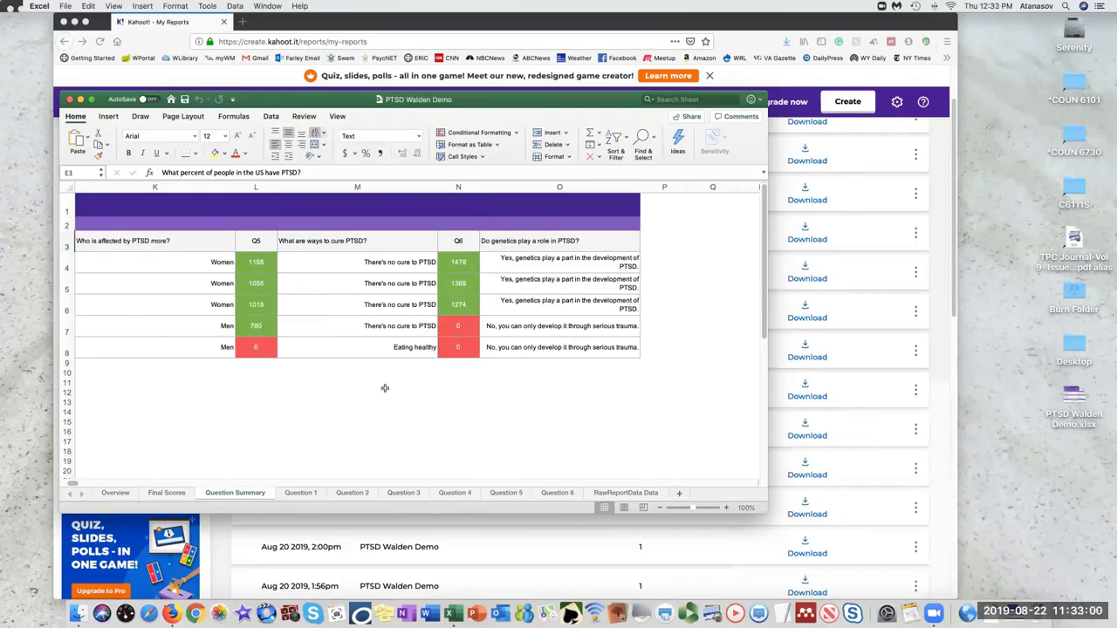
pyautogui.click(70, 488)
pyautogui.click(70, 488)
pyautogui.click(70, 488)
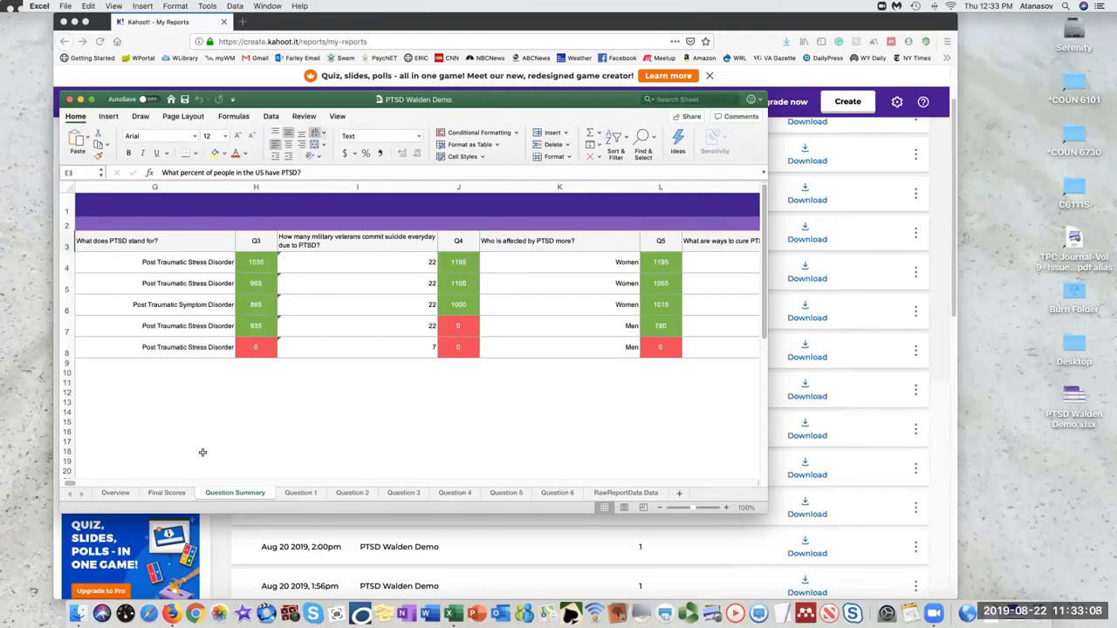
# Review the Question 1 sheet's player answers and scores for the 2.2% US PTSD question
pyautogui.click(316, 494)
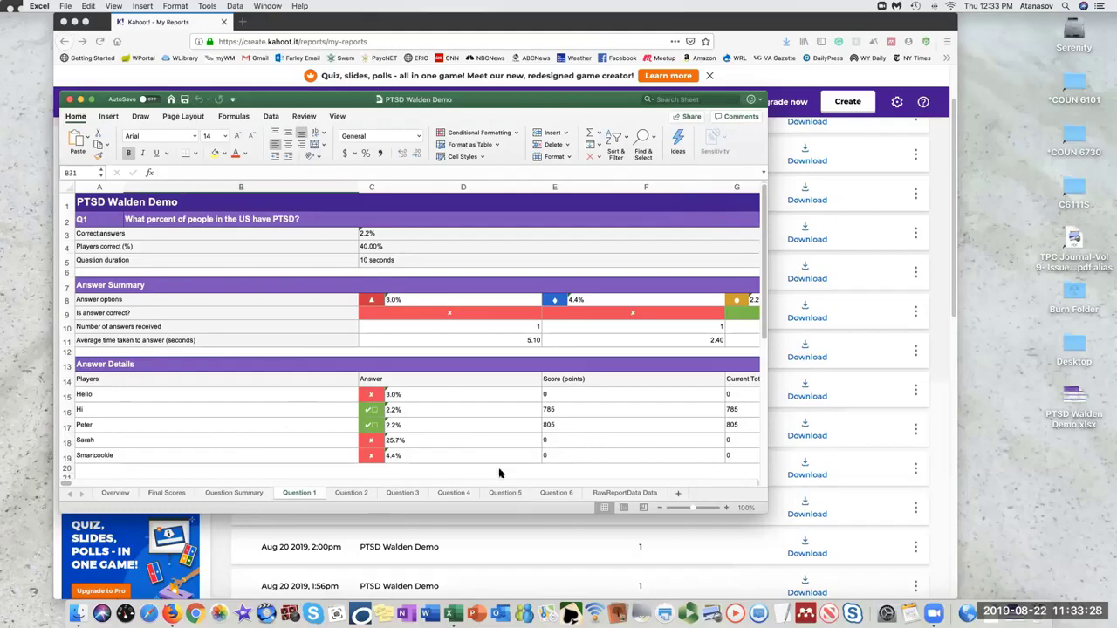
pyautogui.hscroll(3, 70, 487)
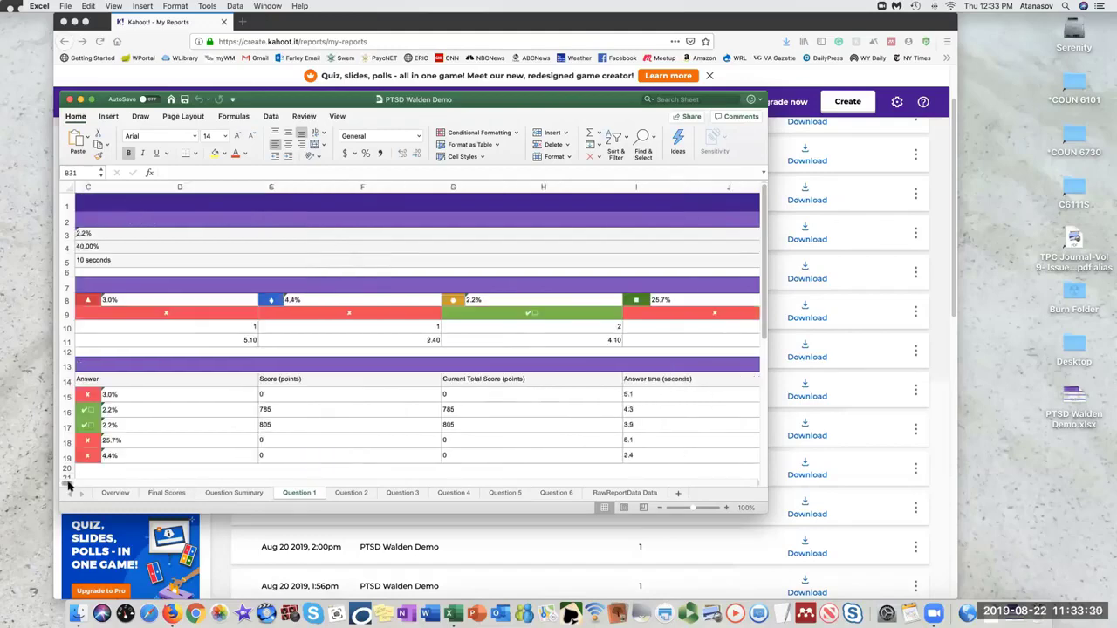
pyautogui.hscroll(1, 70, 486)
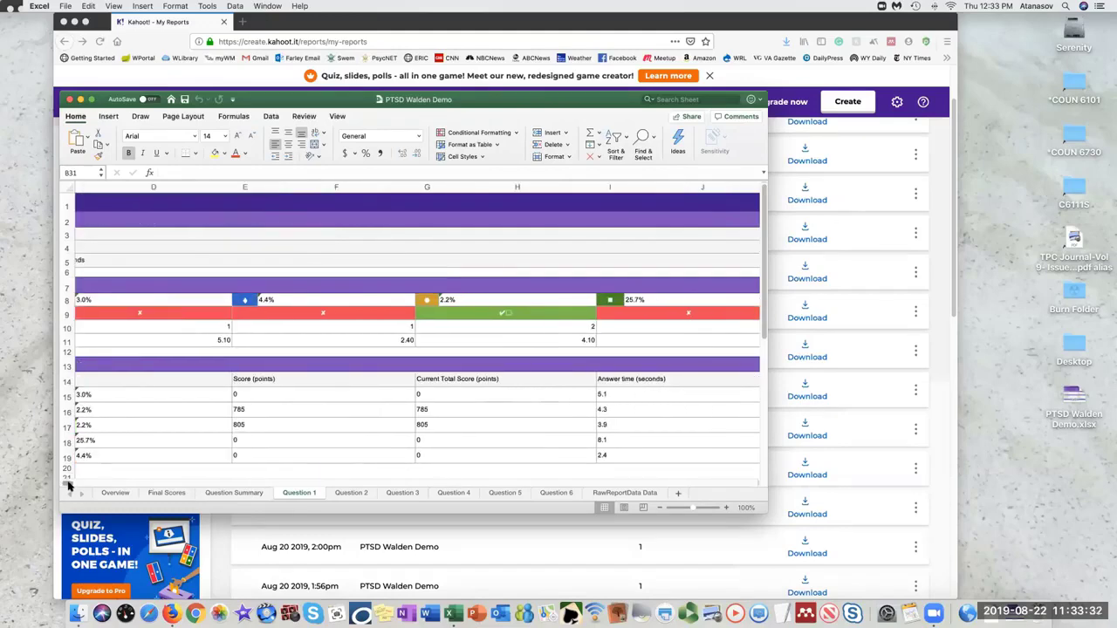
pyautogui.hscroll(-4, 70, 487)
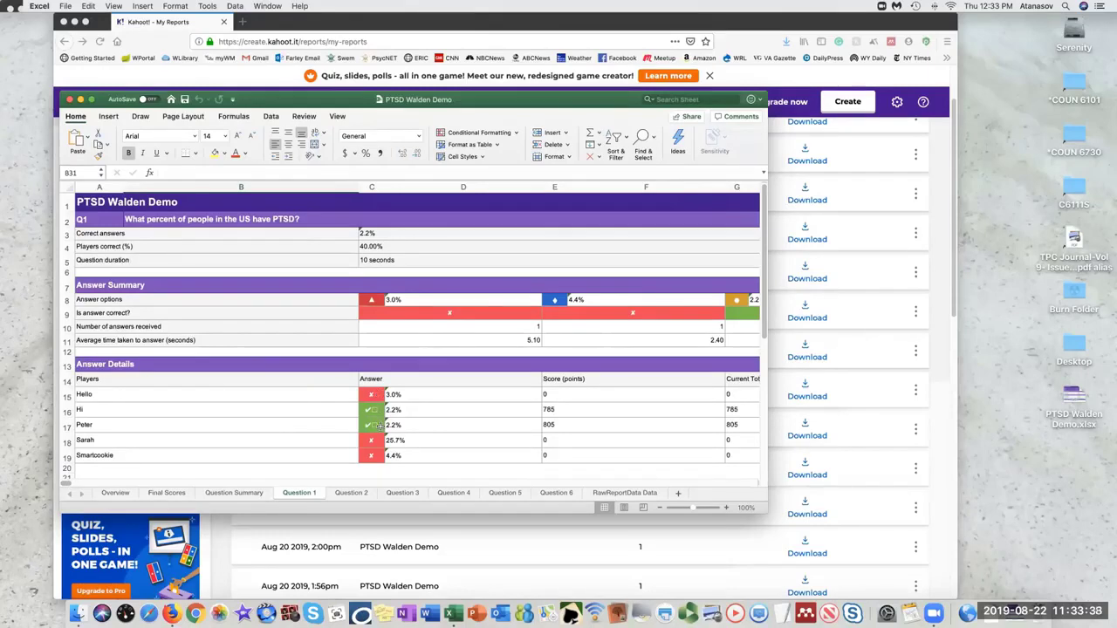
# Look through the Question 2 and Question 3 sheets, ending on RawReportData Data
pyautogui.click(352, 493)
pyautogui.click(402, 494)
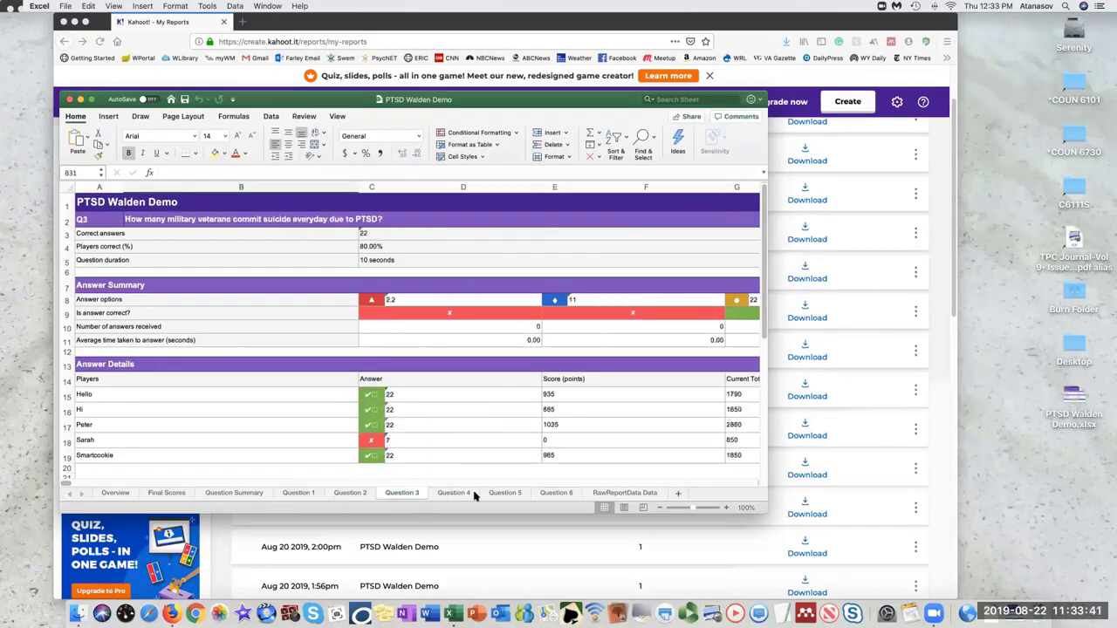
pyautogui.click(618, 493)
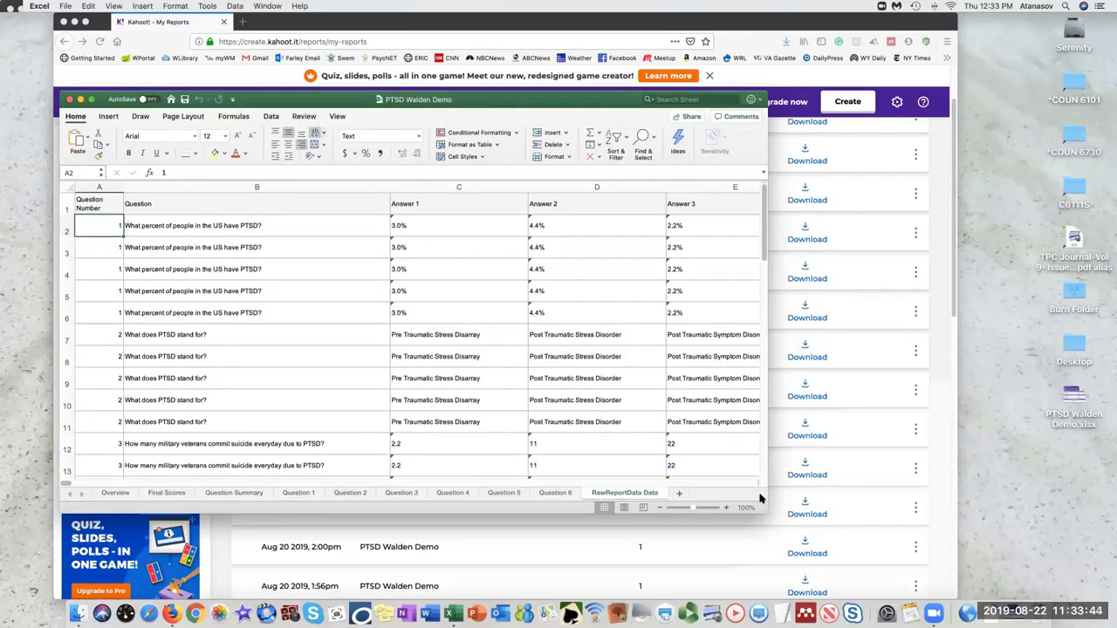
# Enlarge the Excel workbook window to show more of the raw report columns
pyautogui.moveTo(766, 513); pyautogui.dragTo(787, 526)
pyautogui.moveTo(869, 561); pyautogui.dragTo(986, 576)
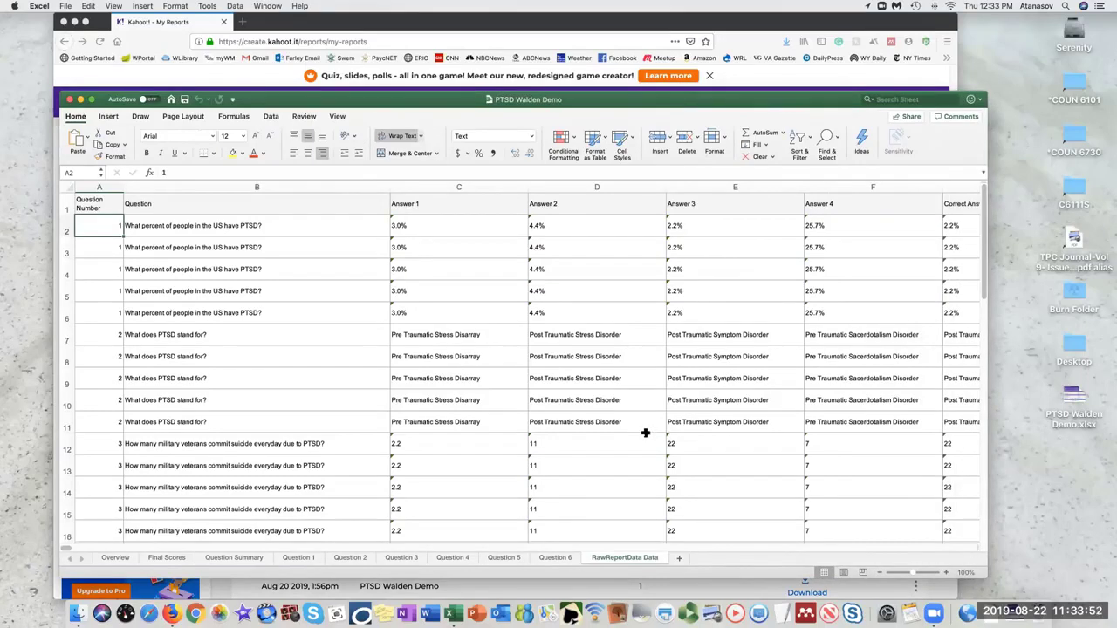
pyautogui.scroll(-1, 645, 433)
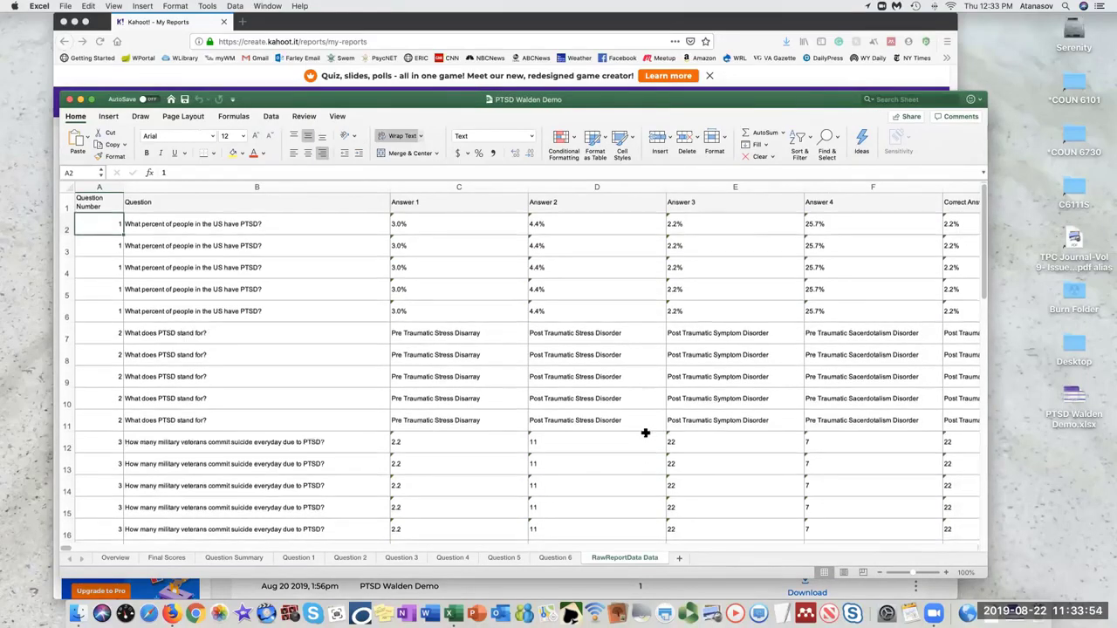
pyautogui.scroll(1, 644, 433)
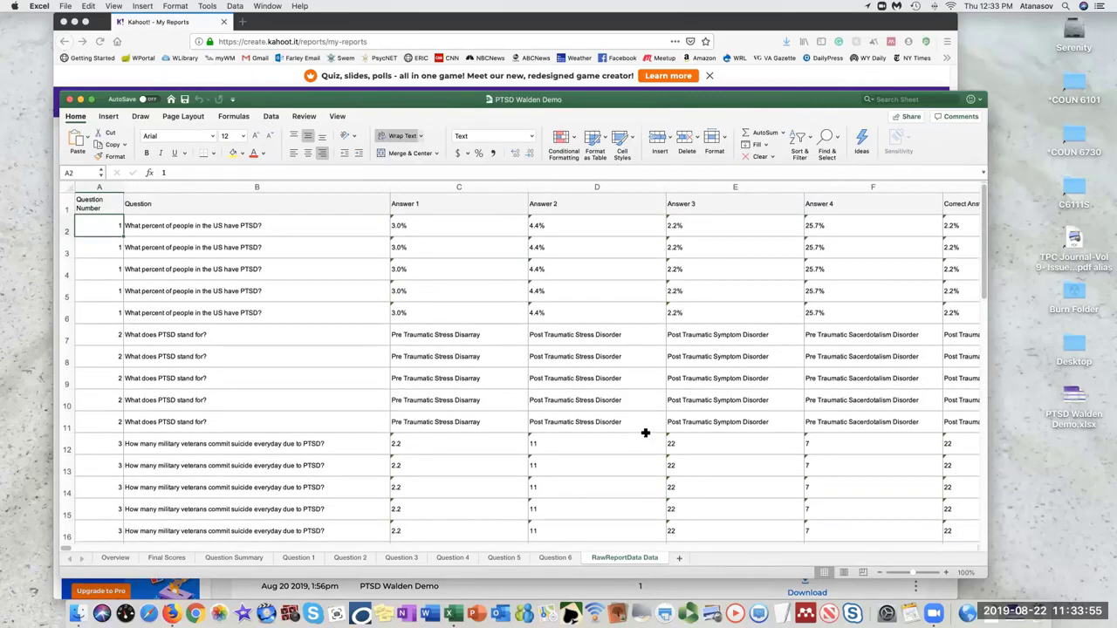
# Close the Excel report window to return to Kahoot!'s My Reports list
pyautogui.click(70, 100)
pyautogui.scroll(-1, 468, 324)
pyautogui.scroll(3, 469, 324)
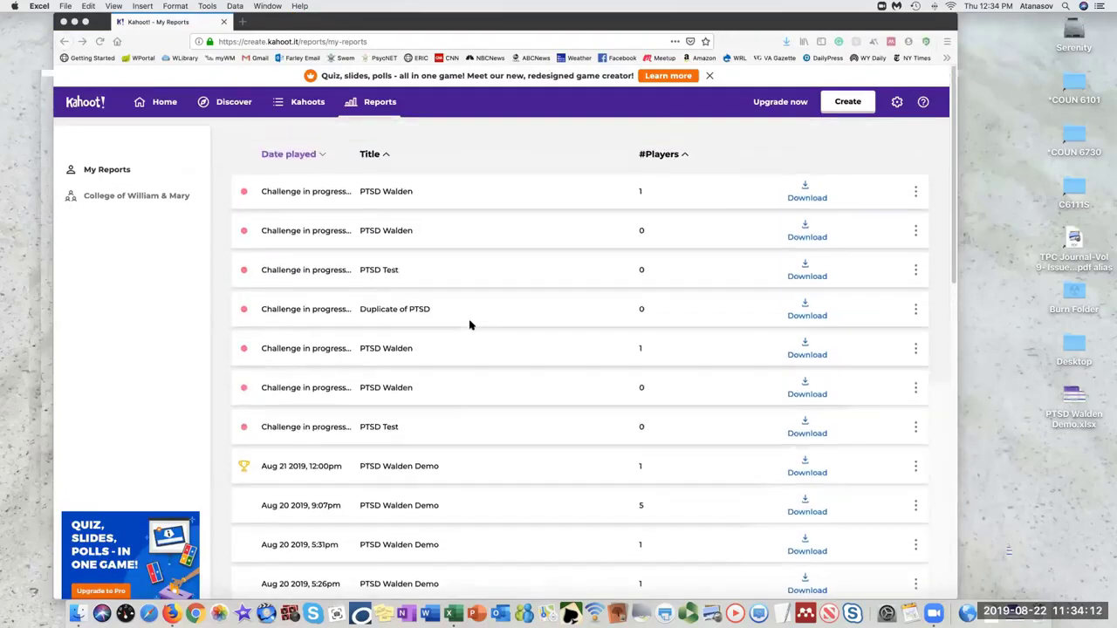